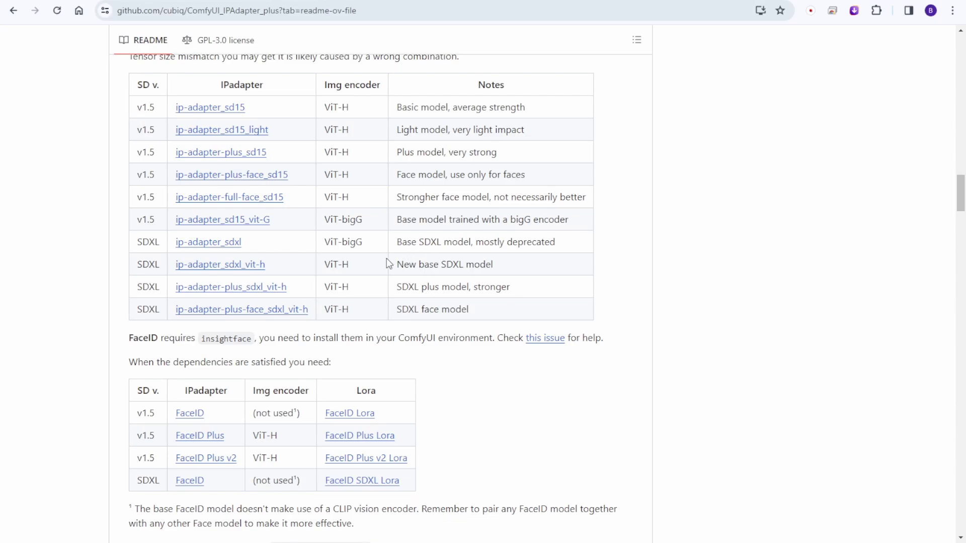
Step: Download the ip-adapter-plus-face_sdxl_vit-h model and the SDXL FaceID model from the README tables
drag(398, 287, 514, 291)
click(475, 291)
click(261, 310)
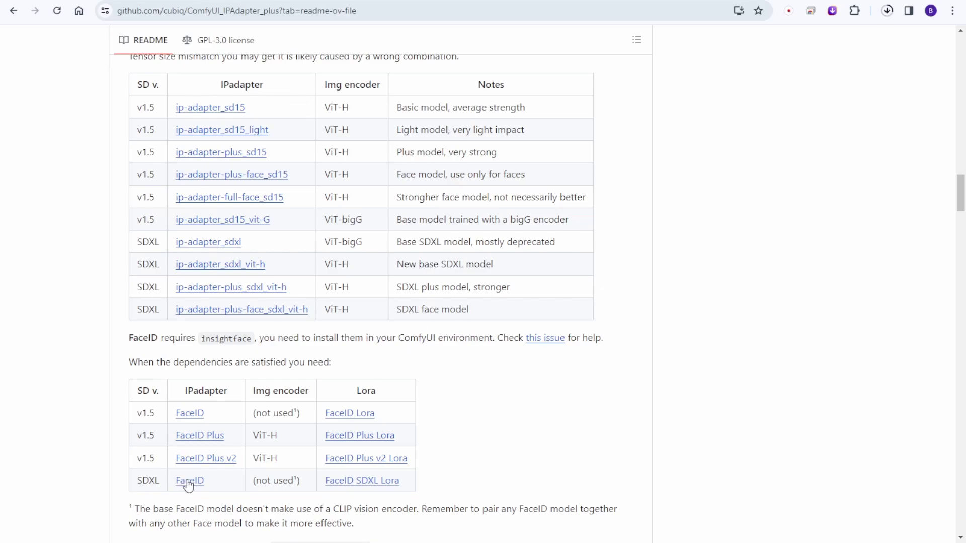
scroll(190, 485, down, 1)
click(191, 421)
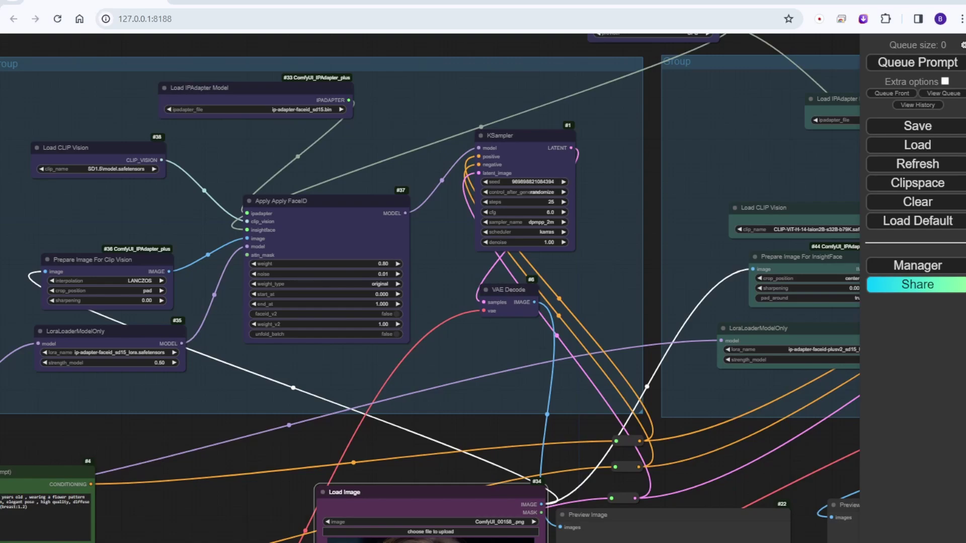
Step: Switch to ComfyUI and examine the two existing FaceID groups, including their Load IPAdapter Model, Load InsightFace, LoRA loader and Apply FaceID nodes
scroll(441, 418, down, 8)
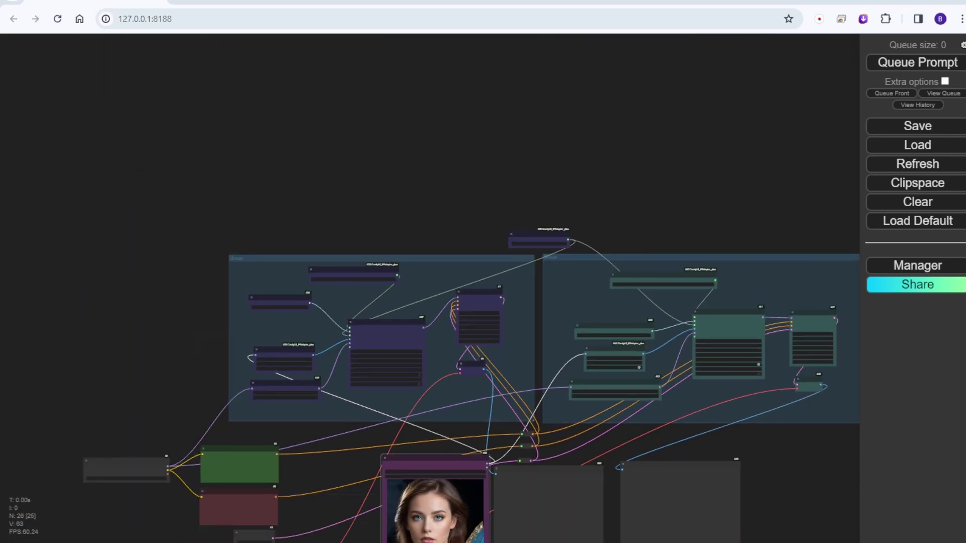
drag(581, 446, 583, 518)
scroll(558, 284, up, 5)
scroll(579, 283, up, 4)
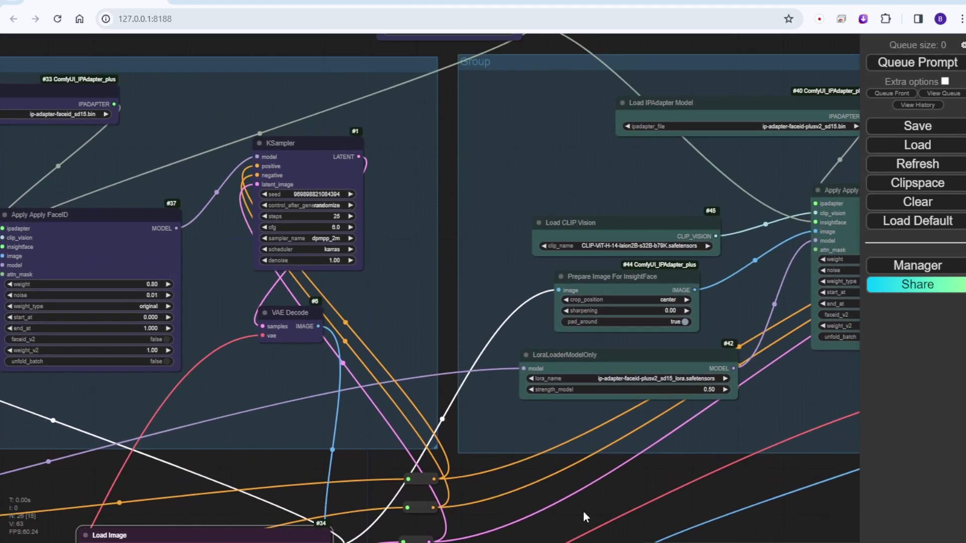
scroll(458, 171, down, 4)
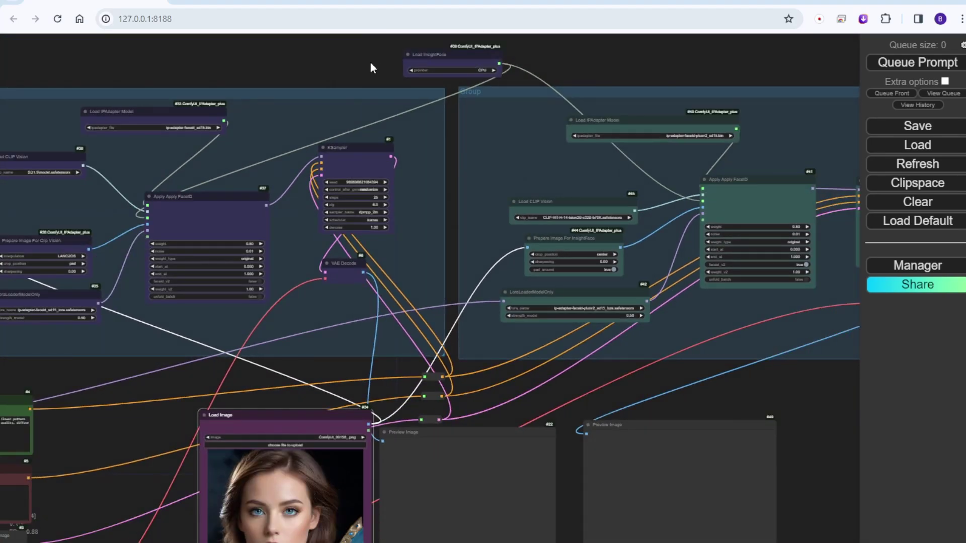
drag(370, 67, 384, 164)
scroll(388, 151, up, 5)
scroll(515, 115, down, 2)
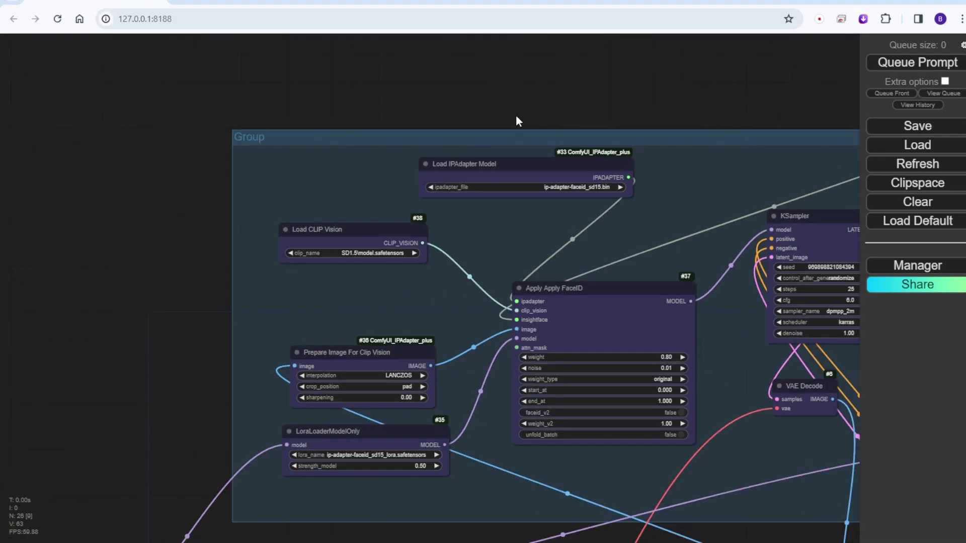
scroll(657, 105, up, 2)
drag(669, 109, 17, 140)
drag(358, 129, 297, 119)
drag(680, 123, 560, 119)
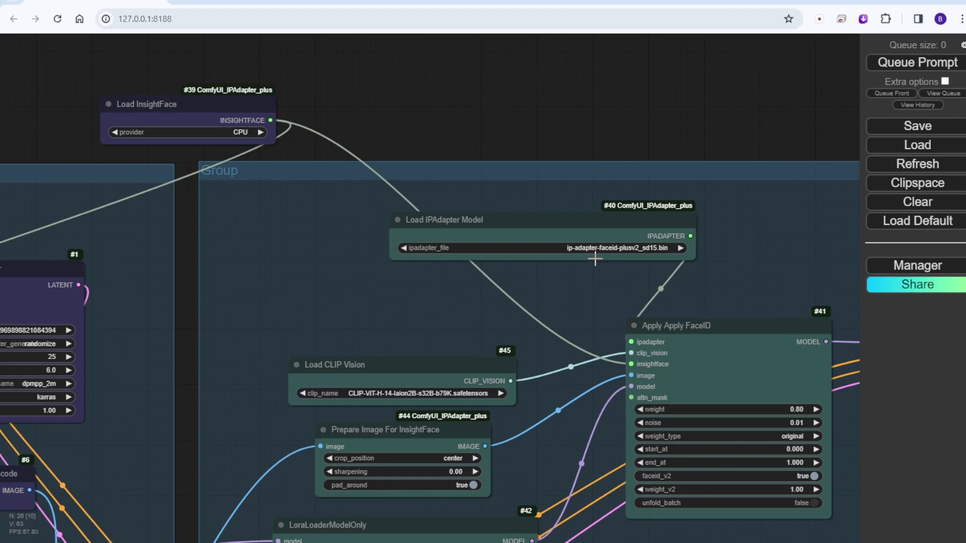
scroll(598, 259, down, 9)
drag(543, 186, 546, 75)
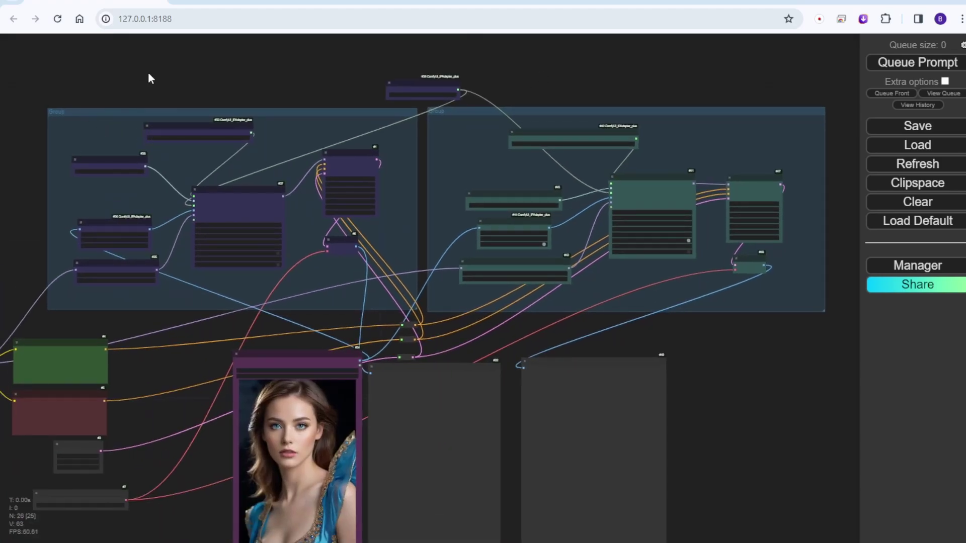
Step: Duplicate the green FaceID Plus v2 nodes below the workflow and enclose them in a group titled "IPA - FaceID SDXL"
scroll(176, 288, down, 3)
drag(159, 322, 247, 205)
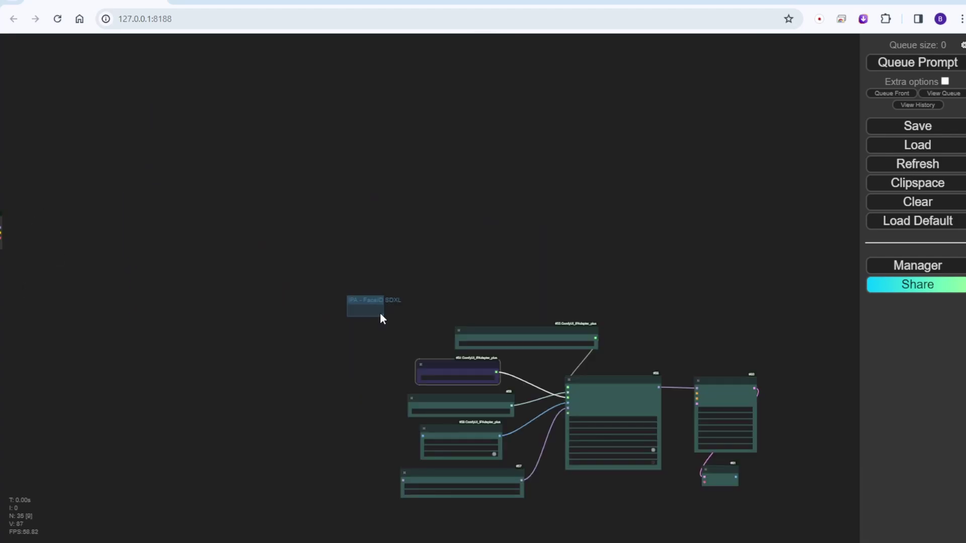
drag(379, 314, 779, 512)
drag(566, 300, 472, 127)
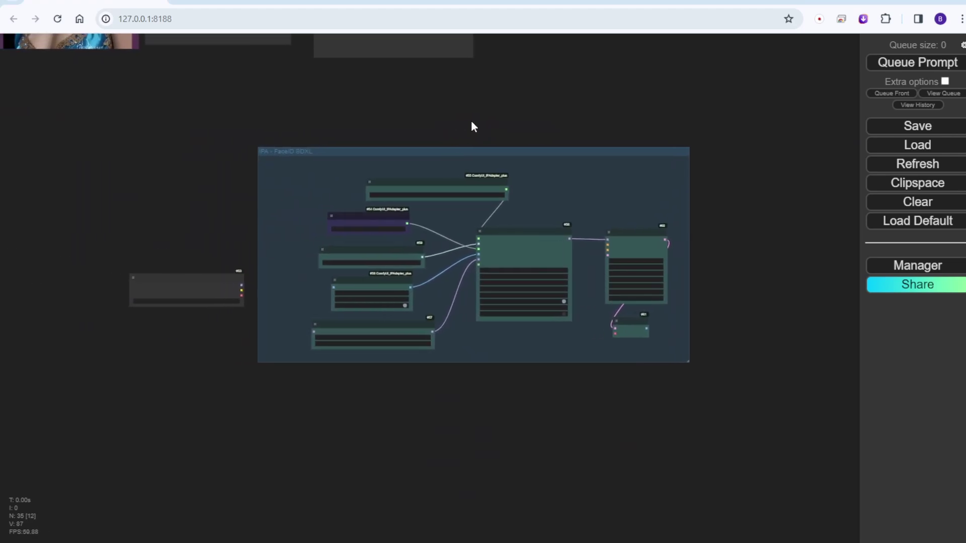
Step: Place the new Load Checkpoint node beside the SDXL group, set its checkpoint to SDXL\juggernautXL_version5.safetensors and widen it
drag(196, 281, 137, 198)
scroll(161, 182, up, 5)
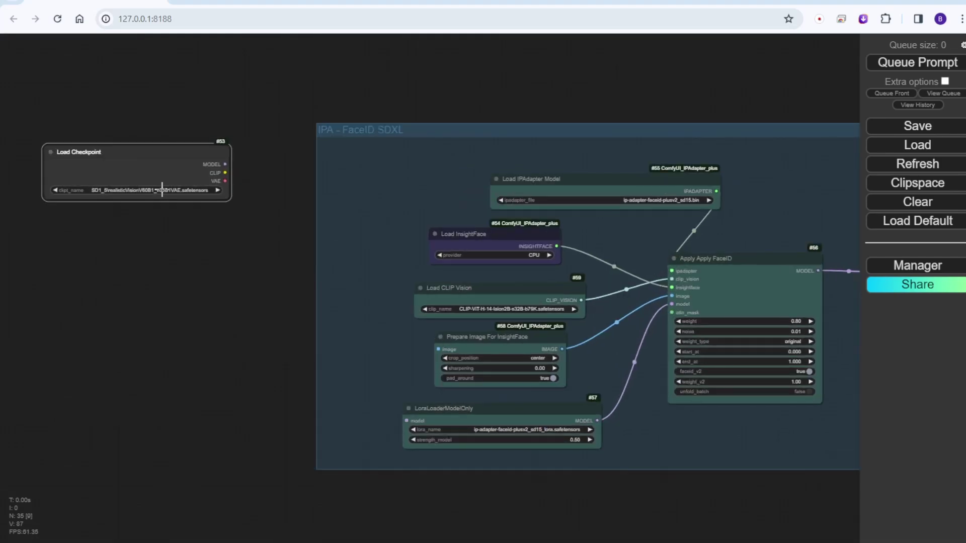
click(173, 191)
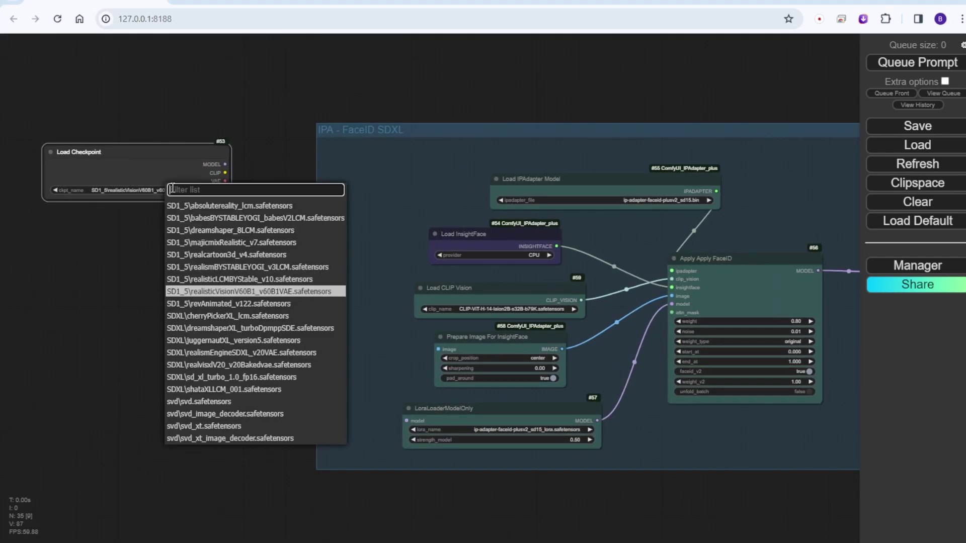
click(267, 340)
click(250, 303)
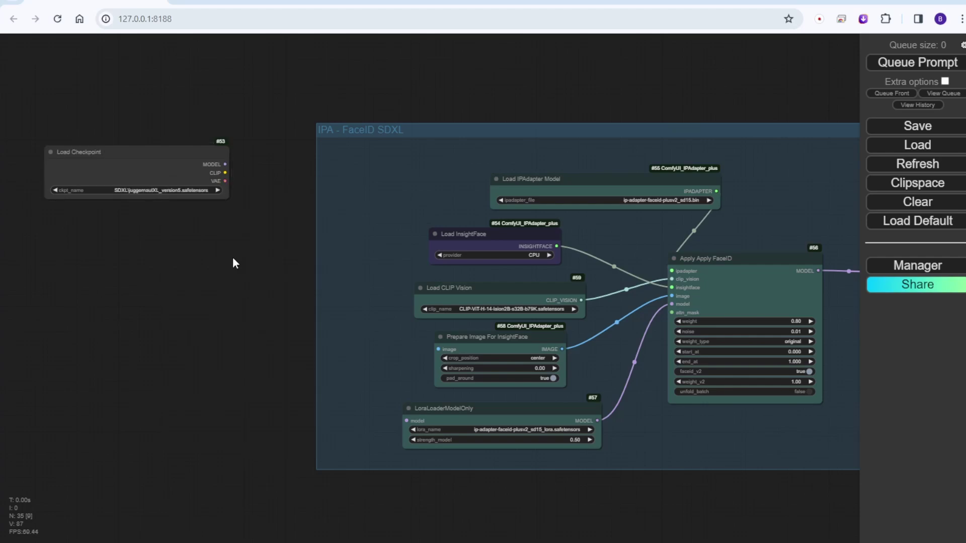
drag(228, 197, 302, 199)
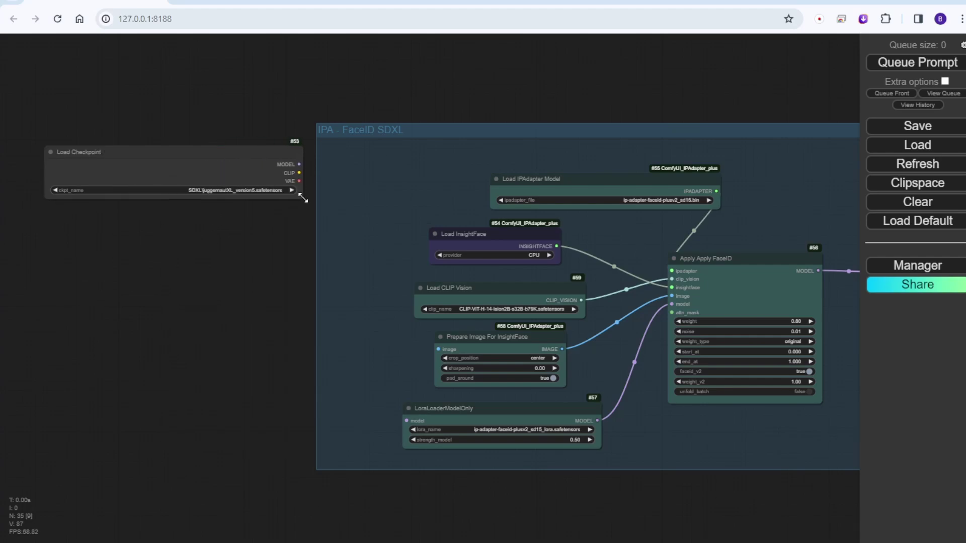
drag(233, 307, 109, 307)
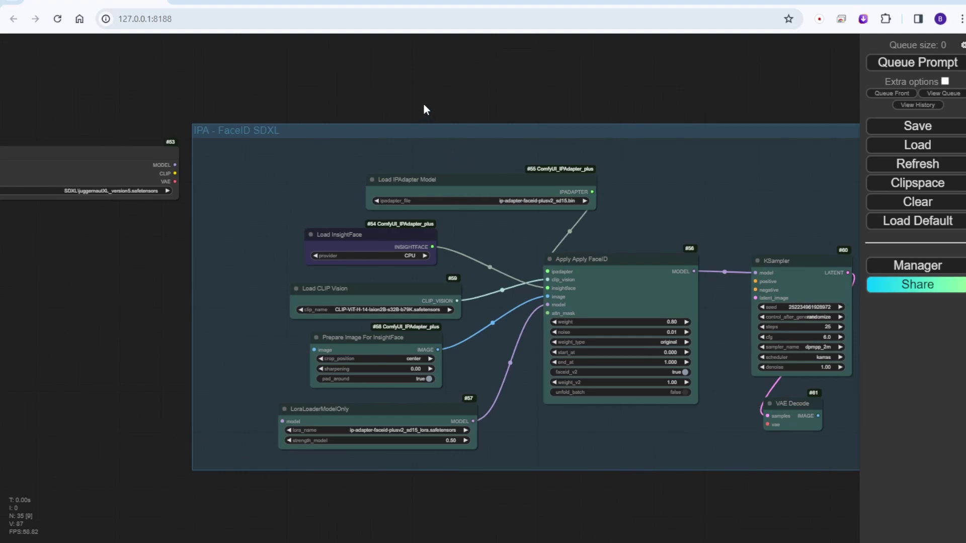
Step: Copy the Empty Latent Image node and both CLIP Text Encode prompt nodes to the area beside the SDXL group
scroll(424, 103, down, 3)
drag(424, 101, 595, 276)
scroll(491, 165, down, 4)
scroll(559, 208, down, 2)
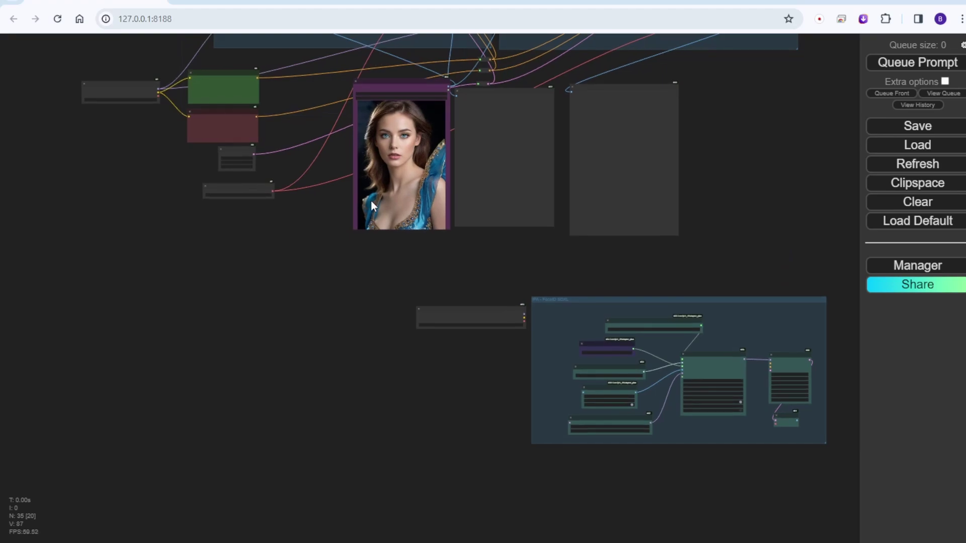
click(227, 154)
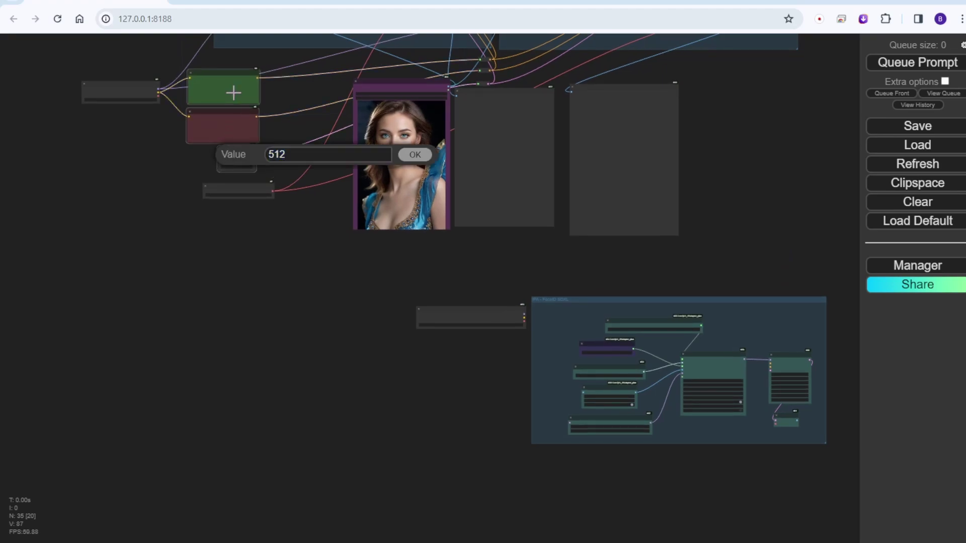
double_click(403, 405)
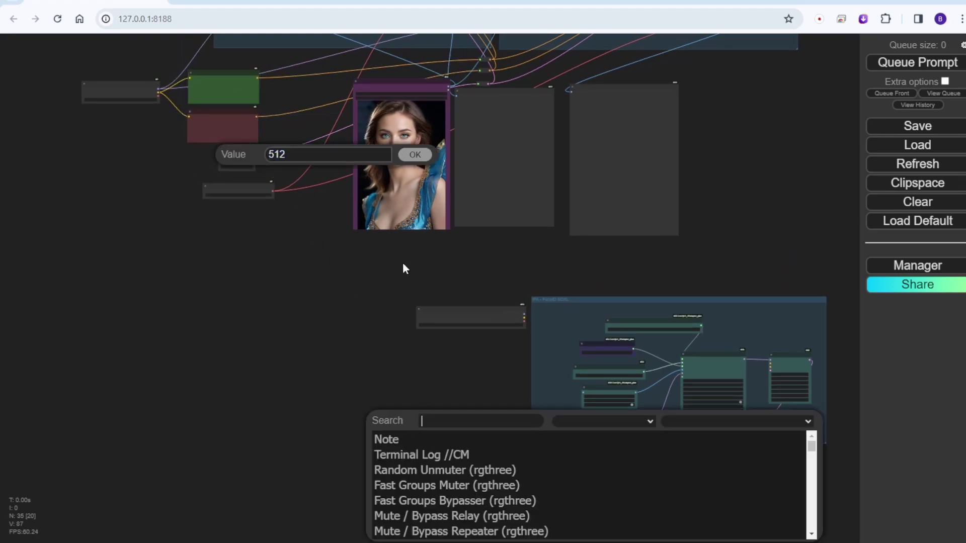
click(415, 154)
double_click(409, 399)
drag(409, 398, 361, 300)
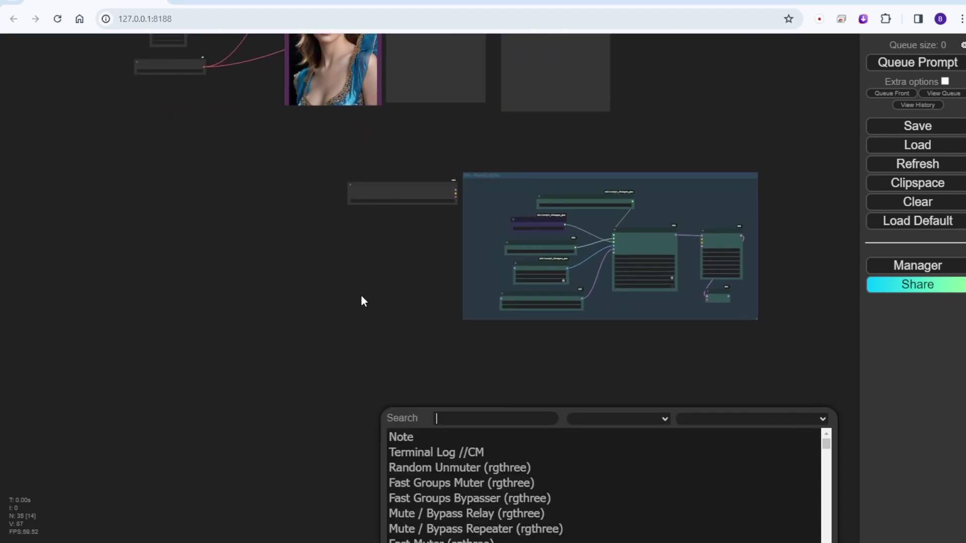
key(ctrl+v)
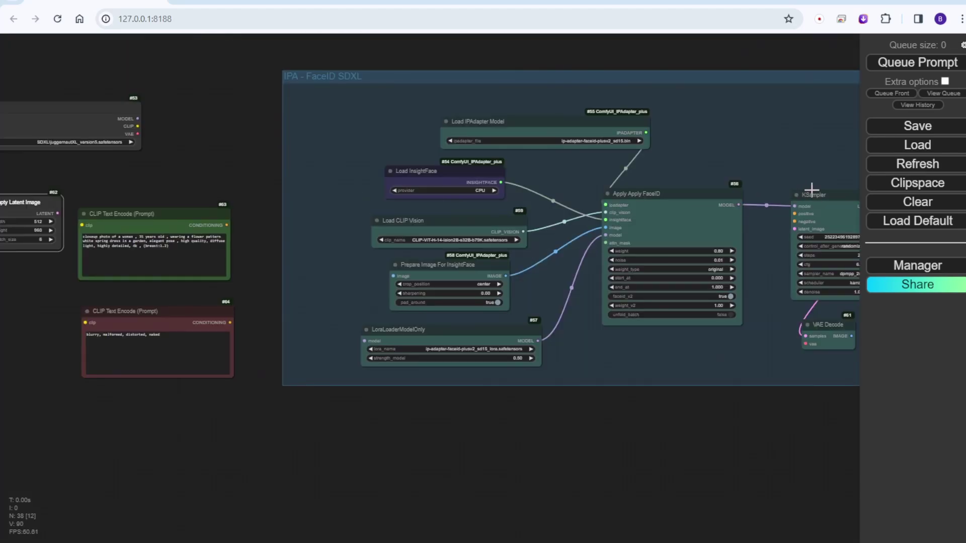
Step: Move the SDXL group's KSampler next to the Load Checkpoint node and set its sampler to dpmpp_2m_sde_gpu
drag(820, 195, 240, 87)
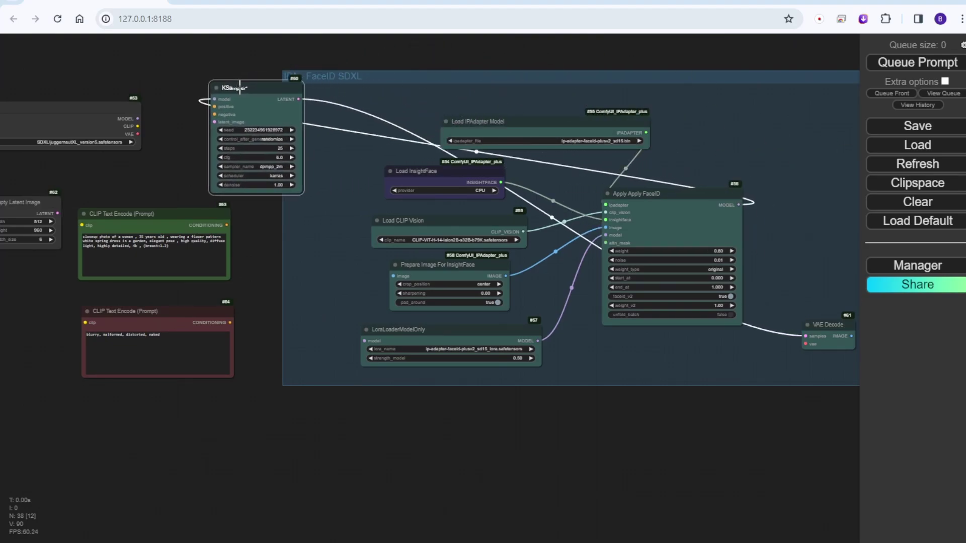
drag(174, 68, 249, 79)
scroll(261, 104, up, 2)
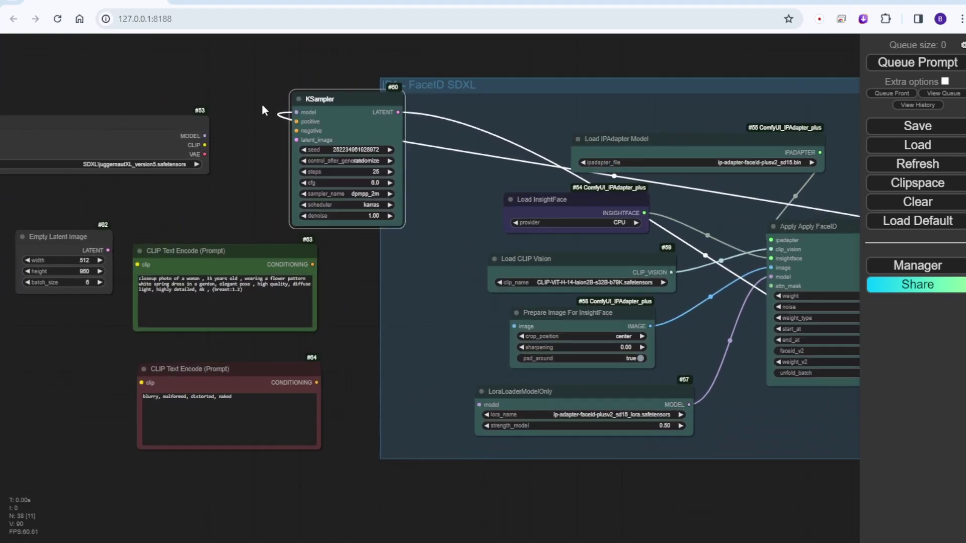
scroll(261, 103, up, 2)
drag(252, 149, 275, 147)
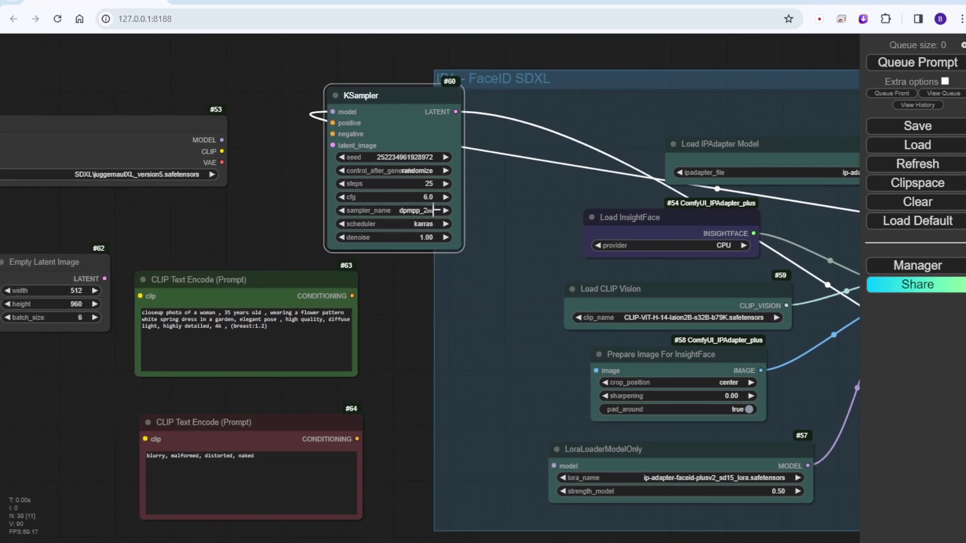
click(434, 210)
click(469, 400)
Step: Connect the SDXL checkpoint's MODEL output to LoraLoaderModelOnly and the Empty Latent Image output to the KSampler's latent_image input
drag(221, 139, 551, 464)
scroll(367, 370, down, 3)
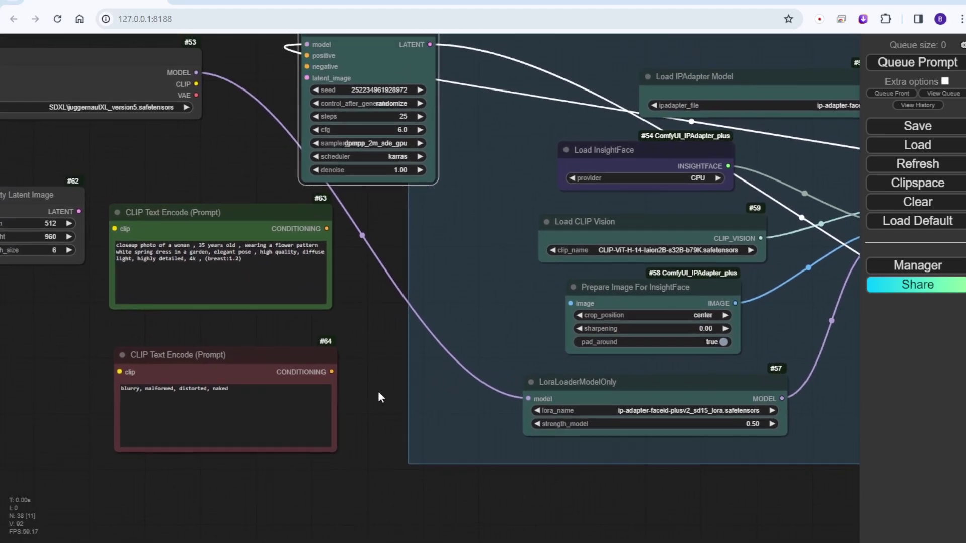
drag(79, 211, 307, 78)
Step: Set the copied Empty Latent Image node's width and height to 1024
drag(222, 162, 366, 137)
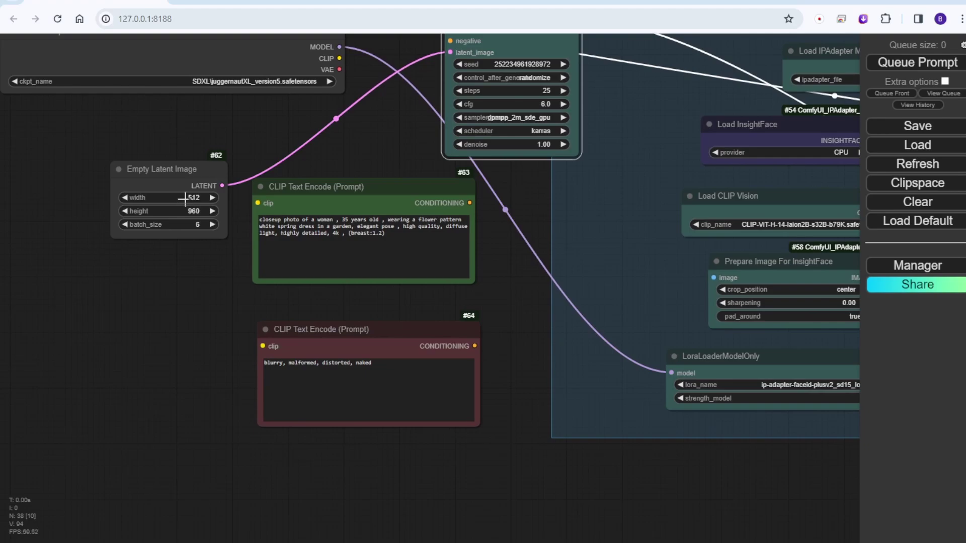
click(195, 198)
text(102)
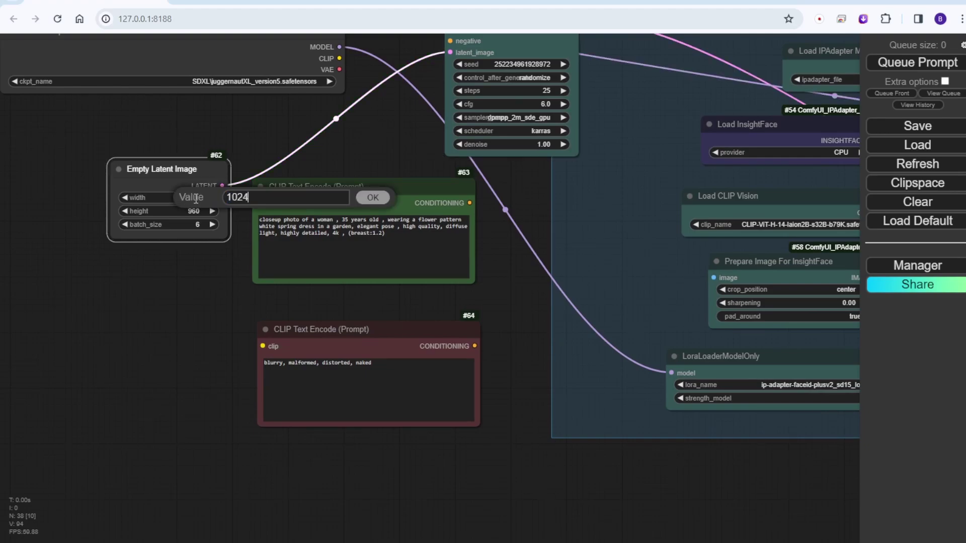
text(4)
key(Return)
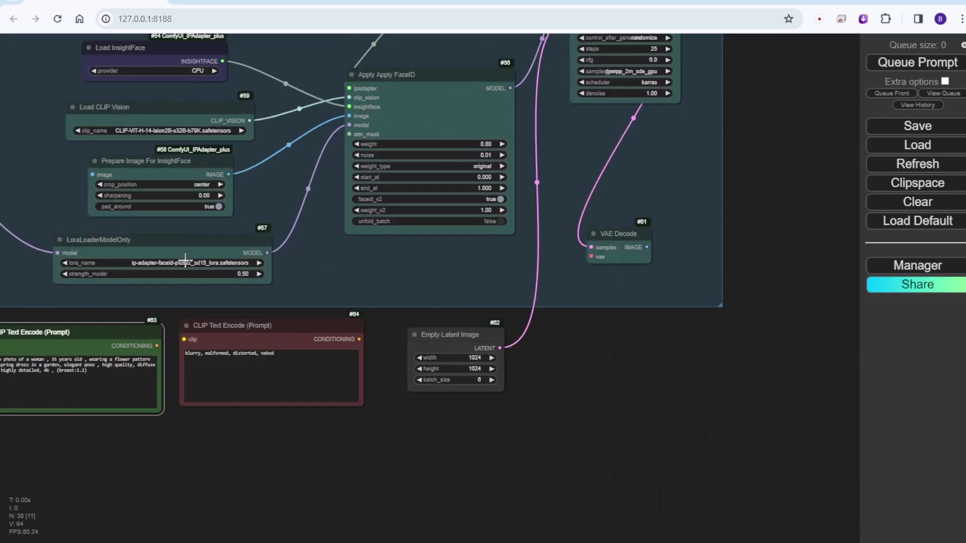
scroll(185, 258, up, 4)
click(185, 258)
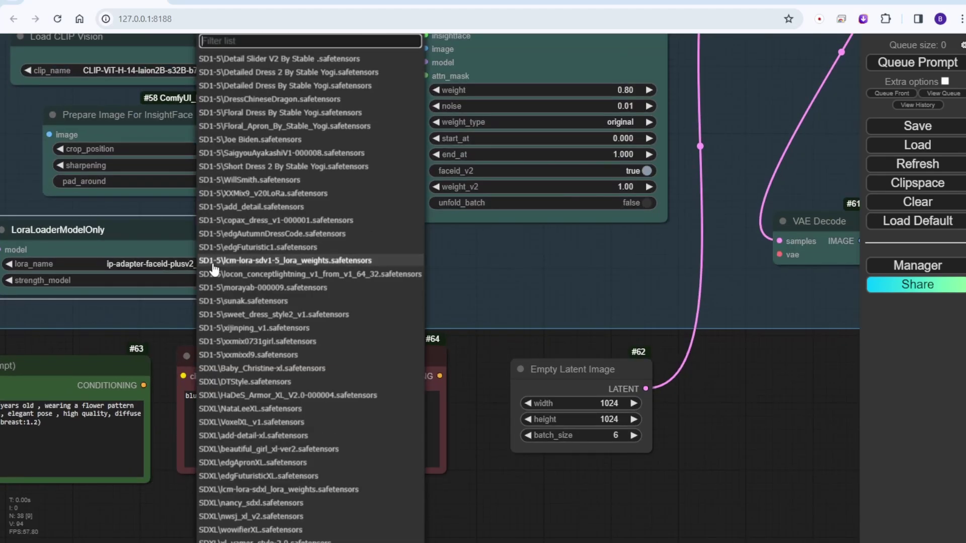
scroll(344, 347, up, 1)
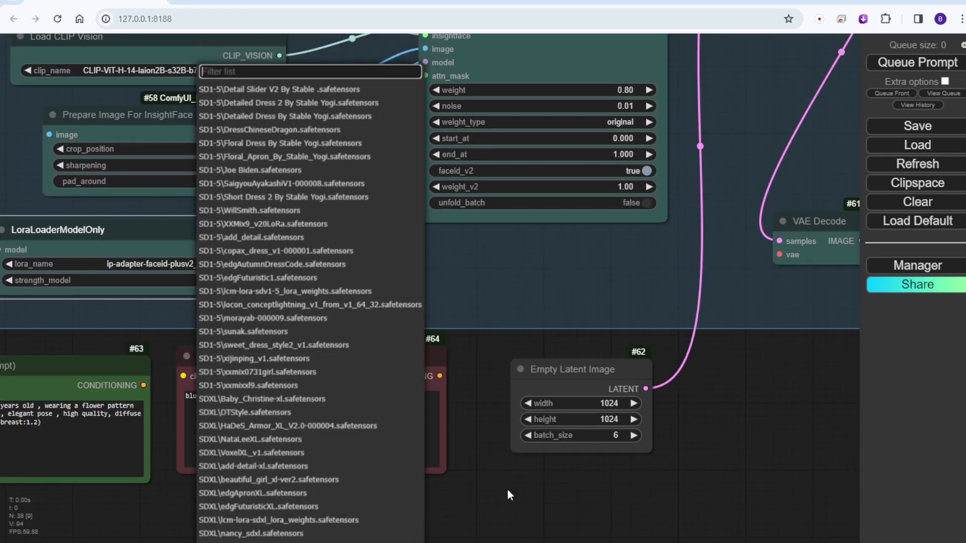
scroll(494, 489, down, 3)
scroll(237, 370, down, 2)
scroll(236, 370, down, 2)
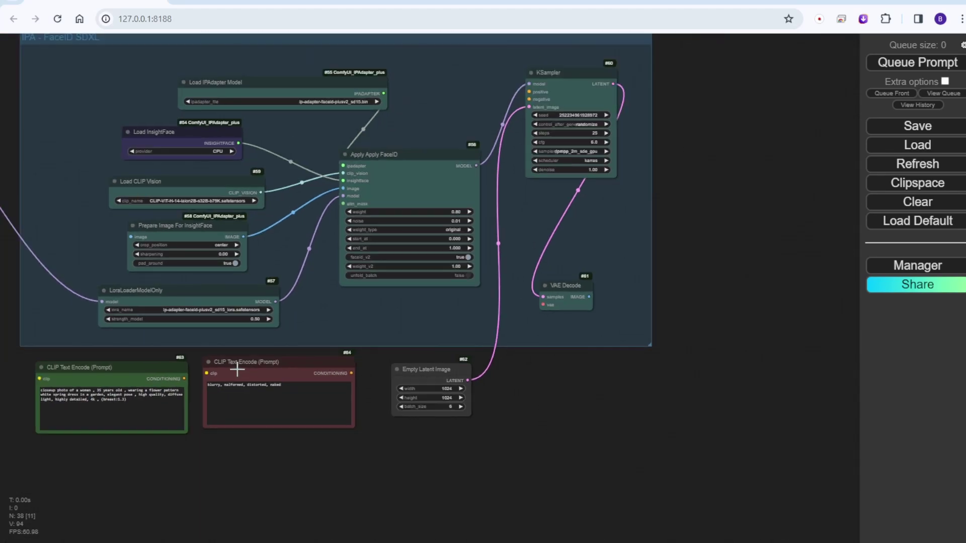
Step: Set the LoRA in the SDXL group's LoraLoaderModelOnly node to ip-adapter-faceid_sdxl_lora.safetensors
click(250, 311)
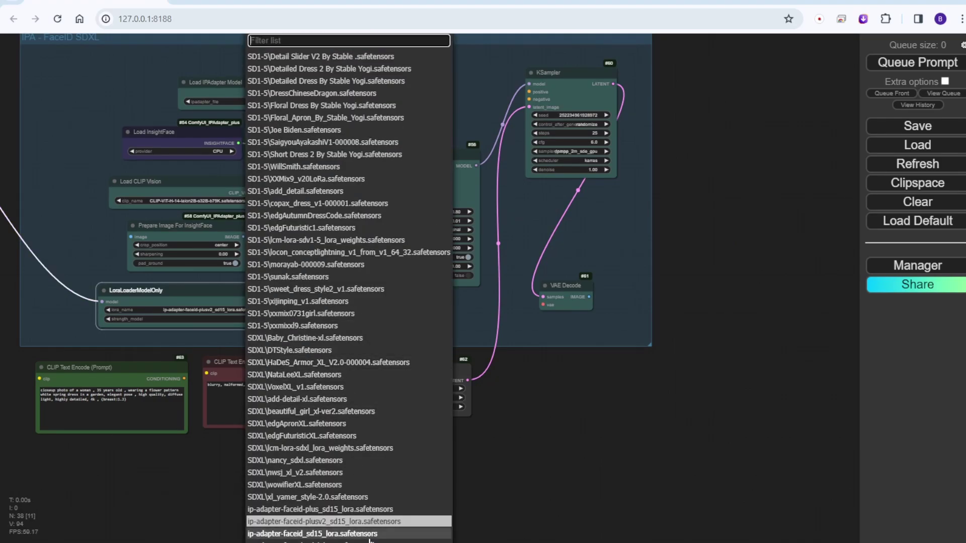
scroll(397, 531, up, 1)
scroll(396, 528, down, 3)
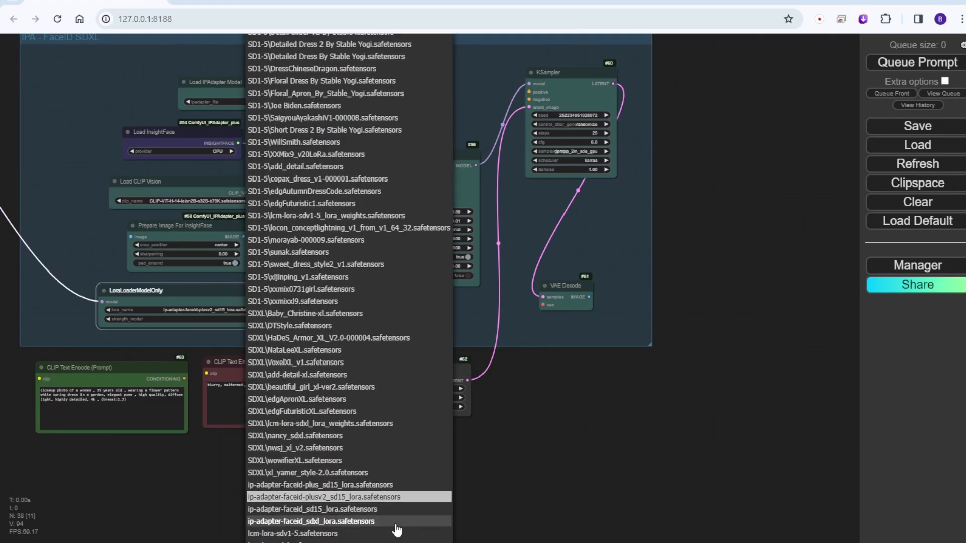
scroll(255, 526, down, 3)
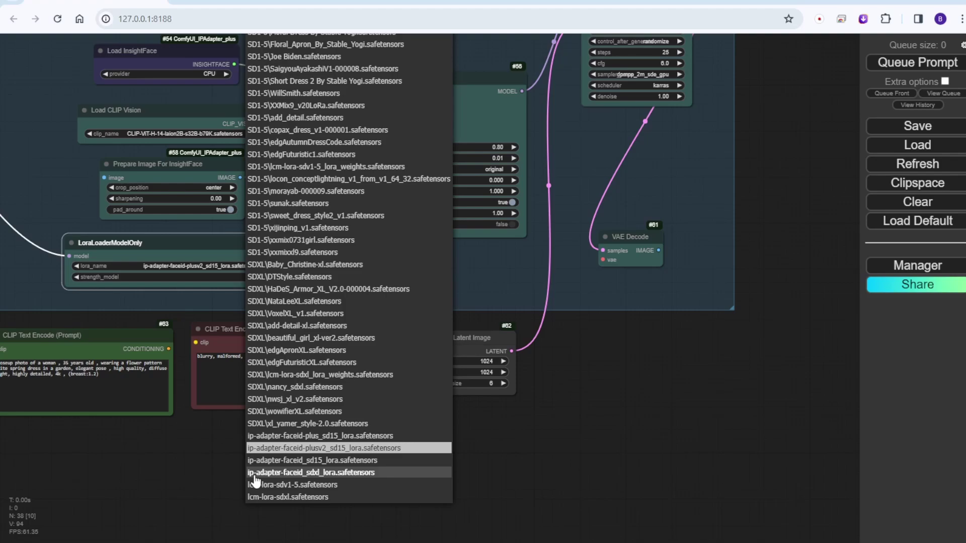
click(298, 473)
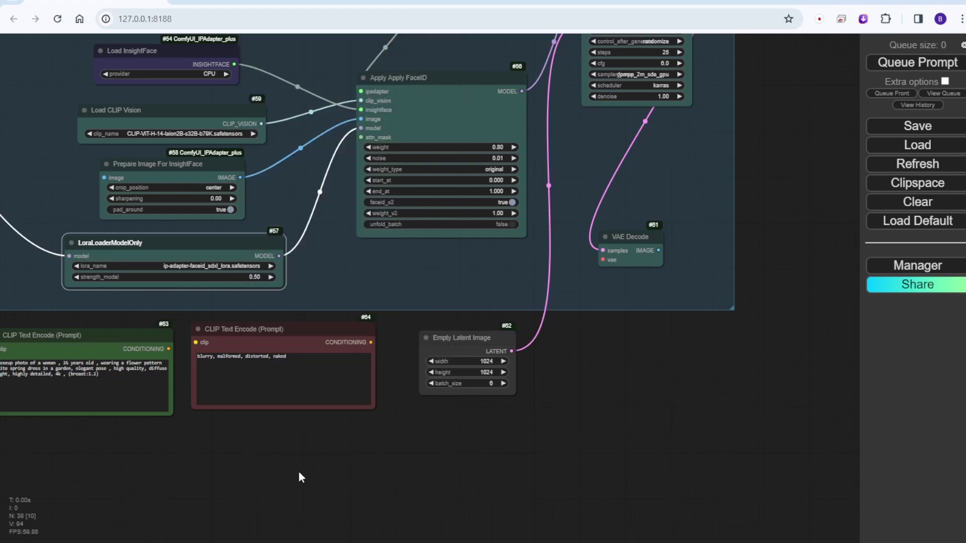
click(381, 479)
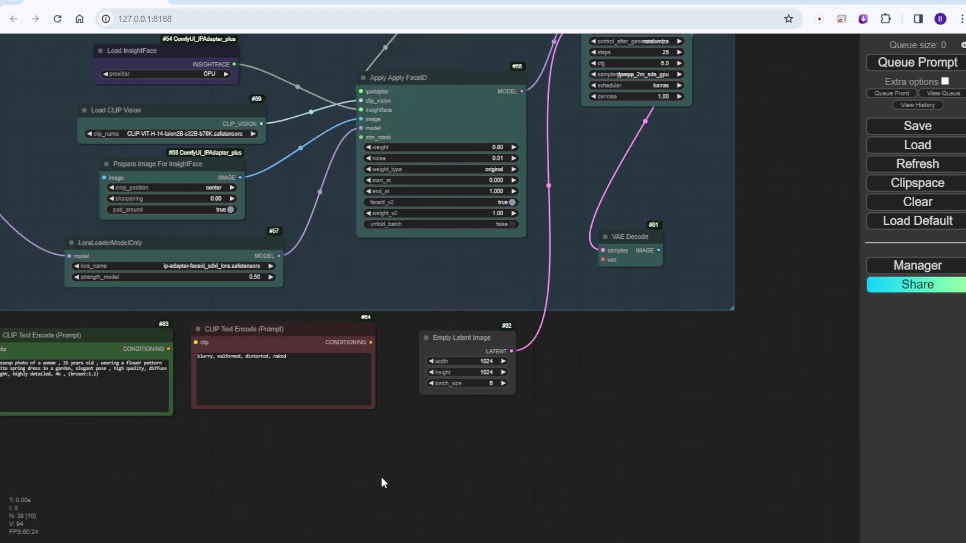
Step: Set the strength_model of the SDXL group's LoraLoaderModelOnly node to 0.7
click(239, 277)
text(0.7)
key(Return)
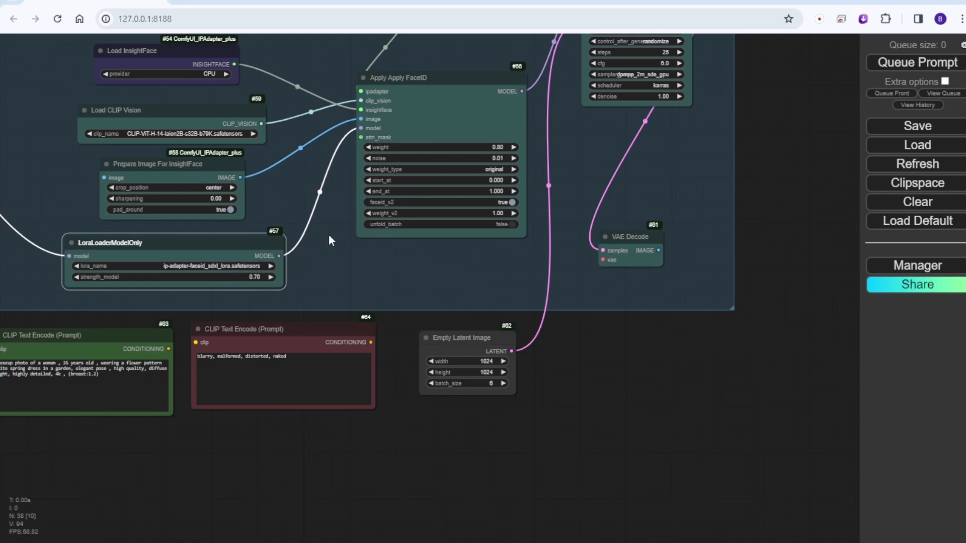
Step: Set the SDXL group's CLIP Vision model to SDXL\model_sdxl_clipvision.safetensors and its IPAdapter model to ip-adapter-faceid_sdxl.bin
click(225, 134)
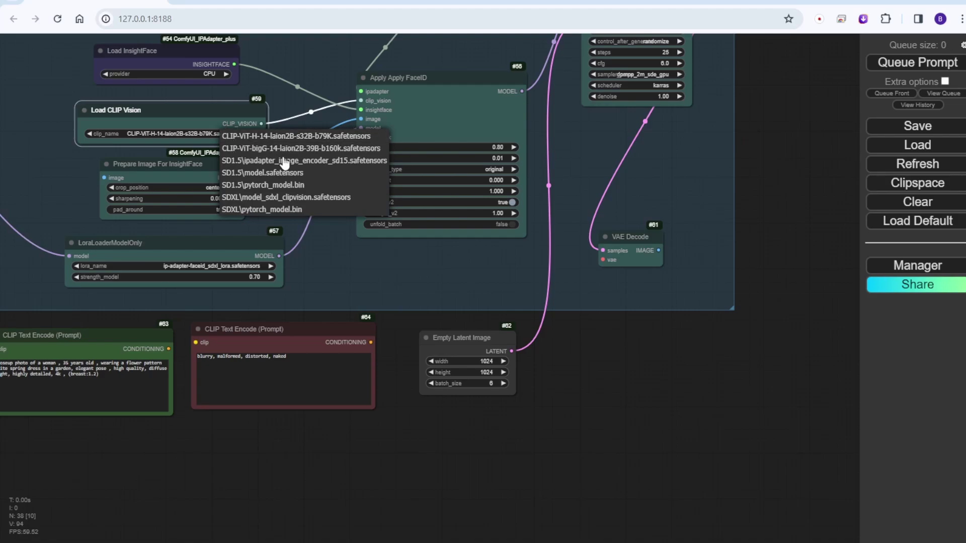
click(335, 200)
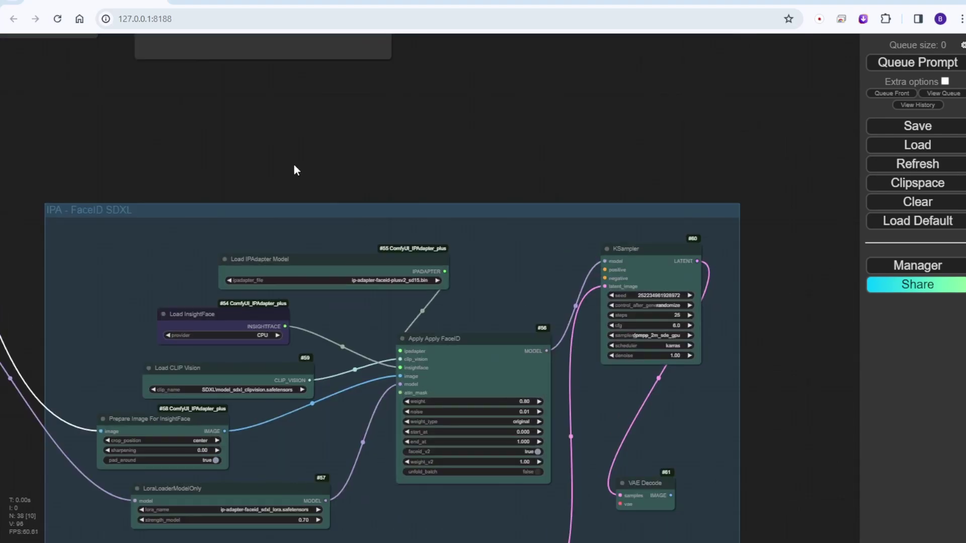
drag(295, 167, 262, 79)
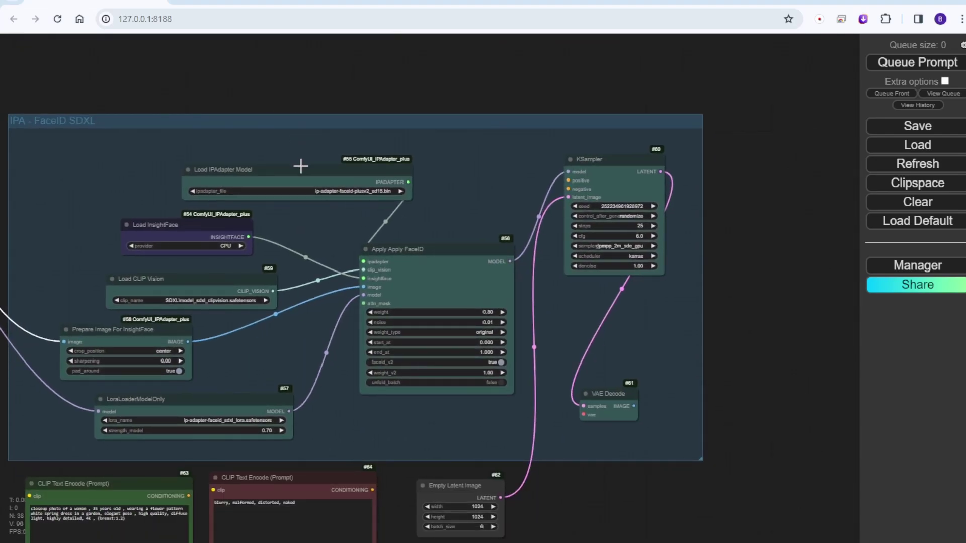
click(355, 191)
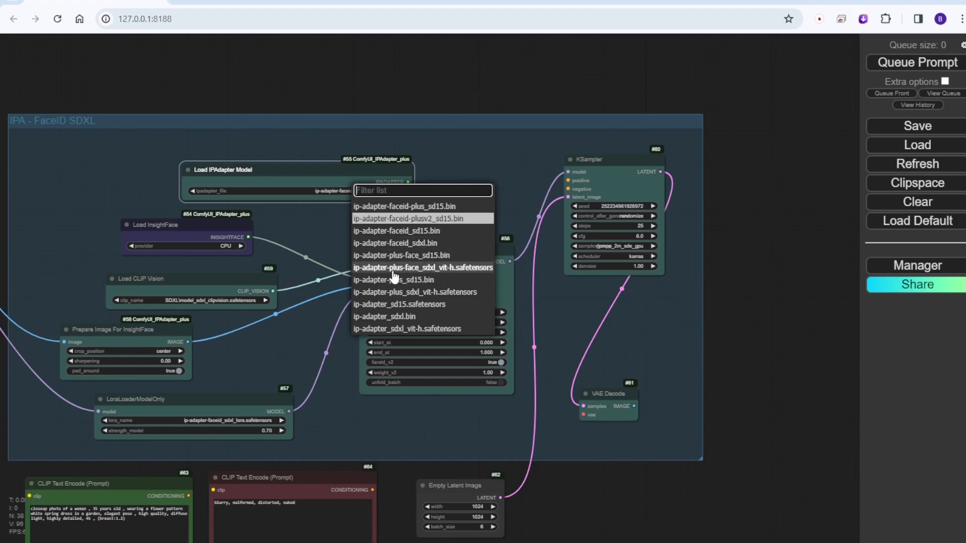
click(399, 243)
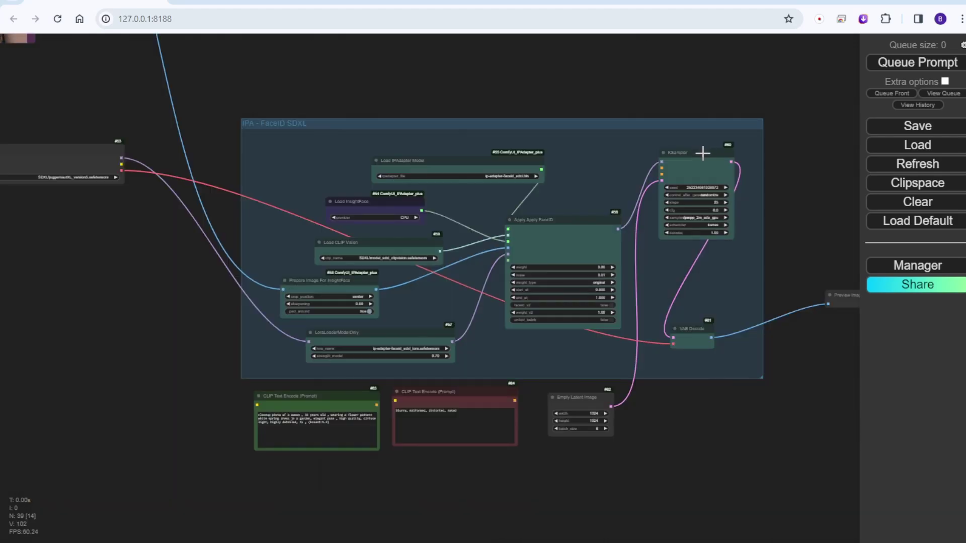
Step: Move the SDXL KSampler below the prompt nodes and connect the green CLIP Text Encode's CONDITIONING output to its positive input
drag(701, 154, 501, 488)
scroll(402, 490, up, 8)
drag(404, 490, 411, 269)
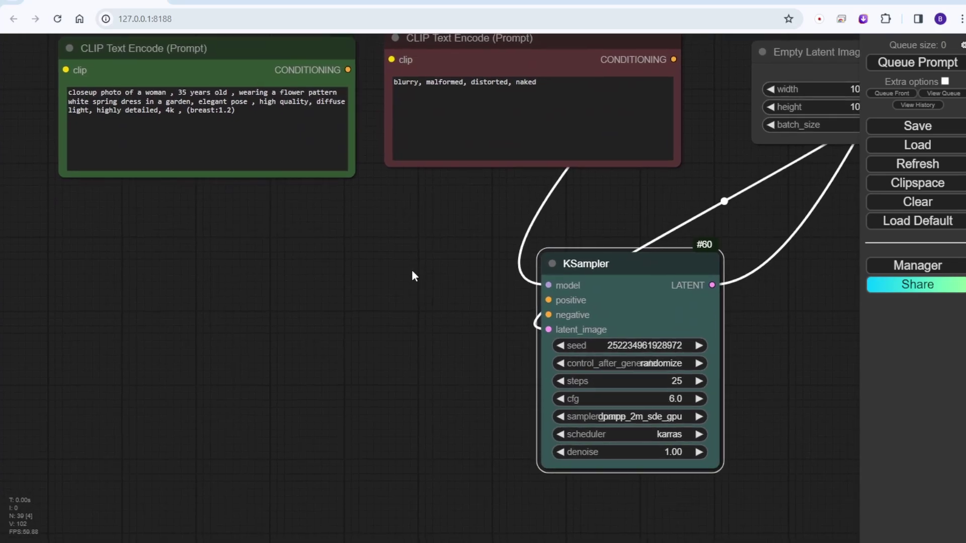
drag(347, 70, 548, 285)
drag(636, 222, 583, 300)
Step: Place the red CLIP Text Encode node below the green one and connect its CONDITIONING output to the KSampler's negative input
click(530, 121)
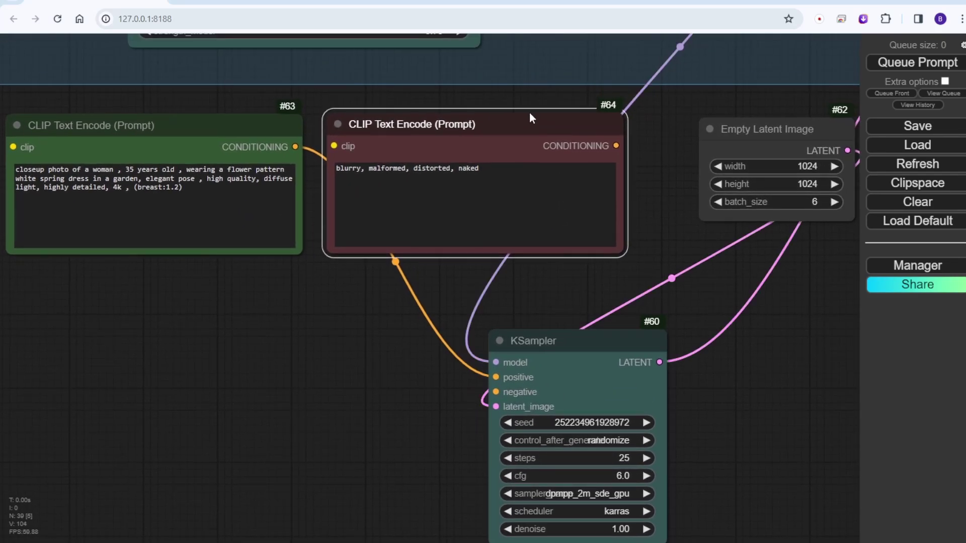
drag(516, 127, 217, 330)
drag(314, 351, 496, 392)
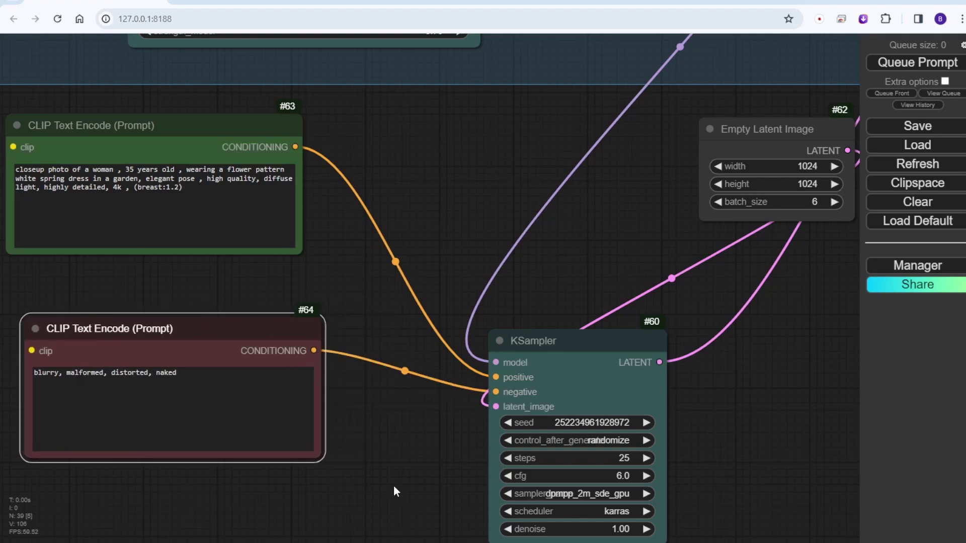
Step: Append ", (nsfw)" to the SDXL group's negative prompt
click(358, 469)
click(252, 415)
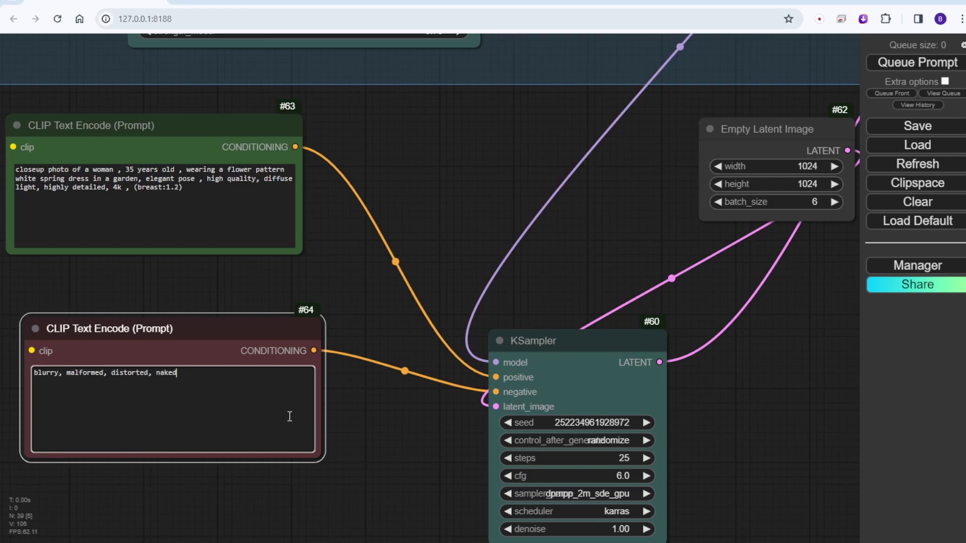
text(, )
text(()
text(nsfw)
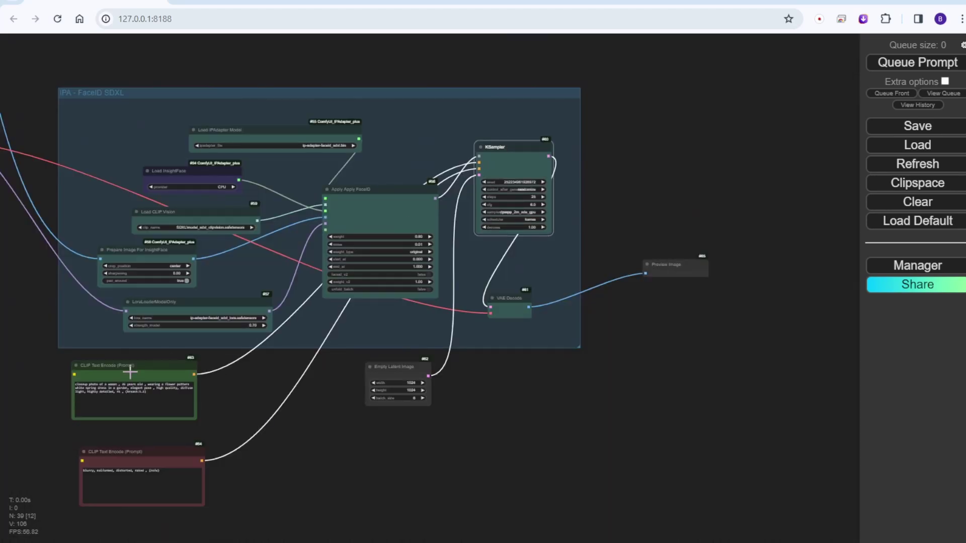
Step: Tidy the SDXL layout by shifting both CLIP Text Encode nodes, the Empty Latent Image node and the VAE Decode node
drag(130, 372, 261, 362)
drag(166, 457, 274, 435)
drag(409, 367, 459, 369)
drag(516, 302, 546, 299)
Step: Connect the SDXL checkpoint's CLIP output to both CLIP Text Encode nodes and queue the prompt
scroll(511, 322, down, 5)
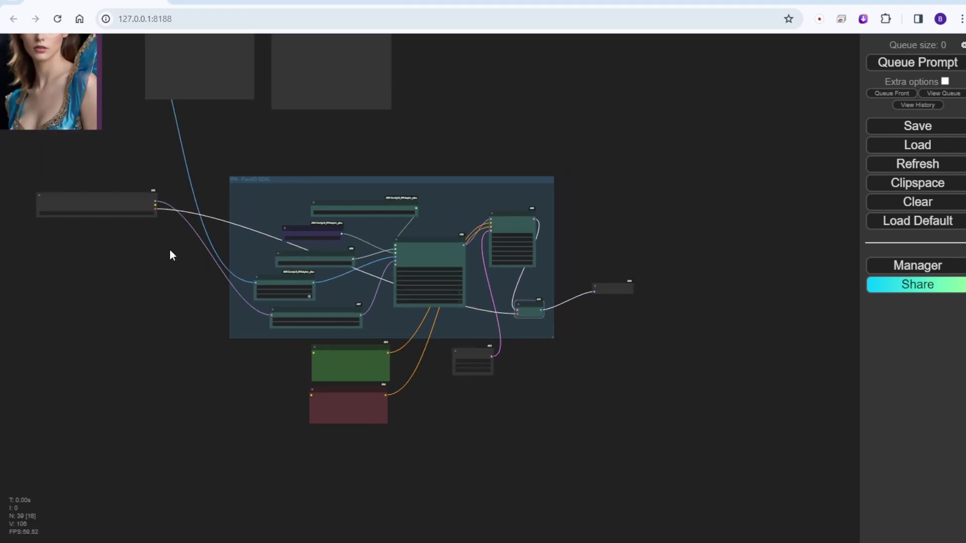
drag(420, 428, 647, 496)
key(ctrl+Return)
scroll(646, 496, down, 2)
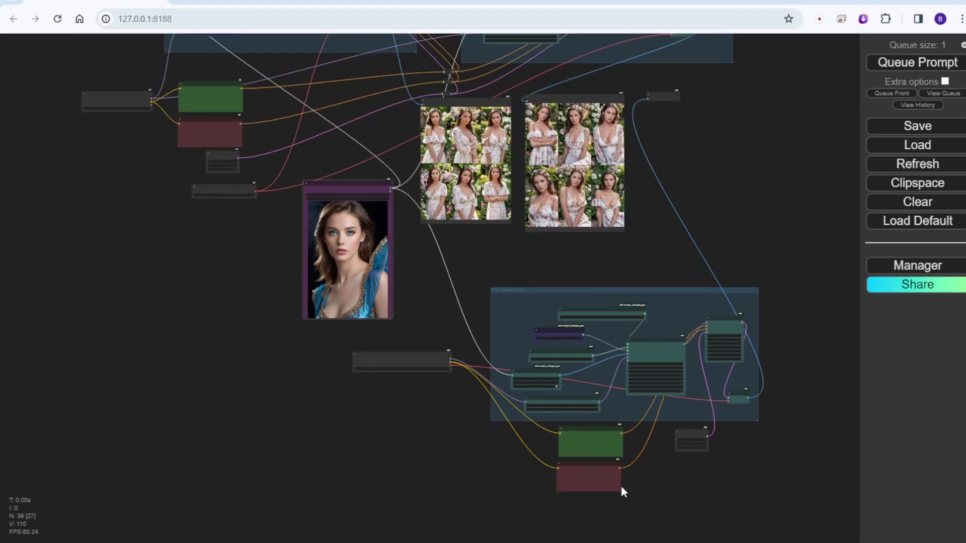
Step: Examine the whole workflow and the SDXL Load Checkpoint node's connections to the FaceID group
scroll(540, 261, down, 3)
drag(539, 264, 553, 321)
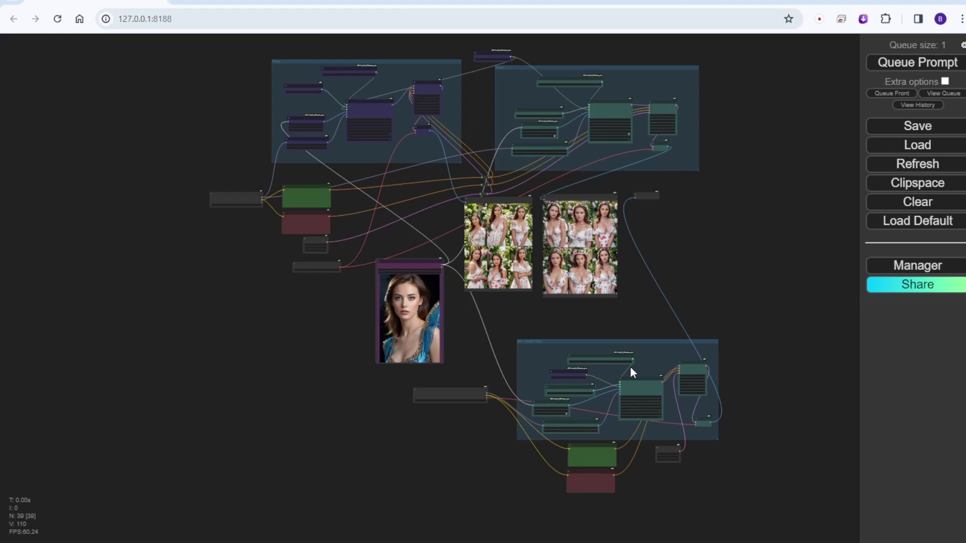
scroll(632, 367, up, 4)
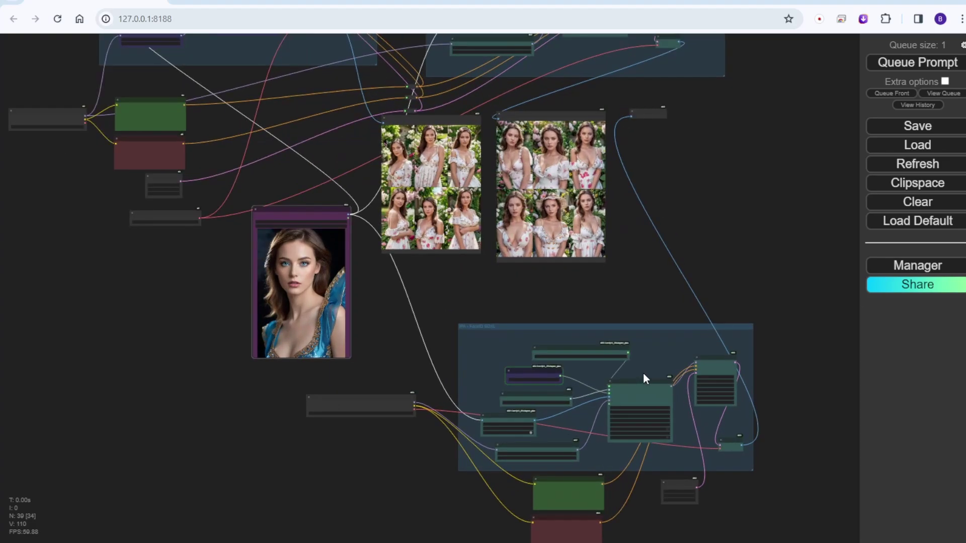
drag(545, 267, 509, 121)
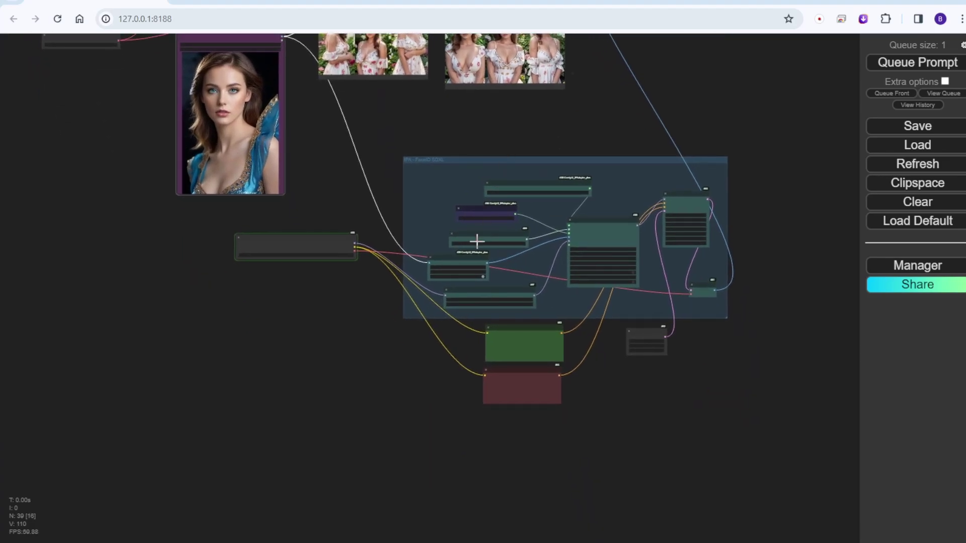
scroll(265, 246, up, 5)
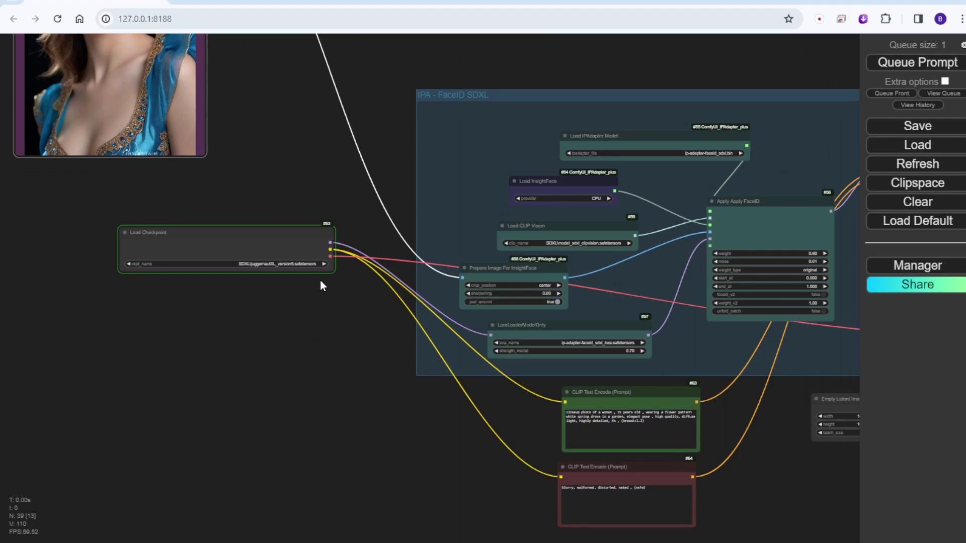
scroll(323, 277, up, 7)
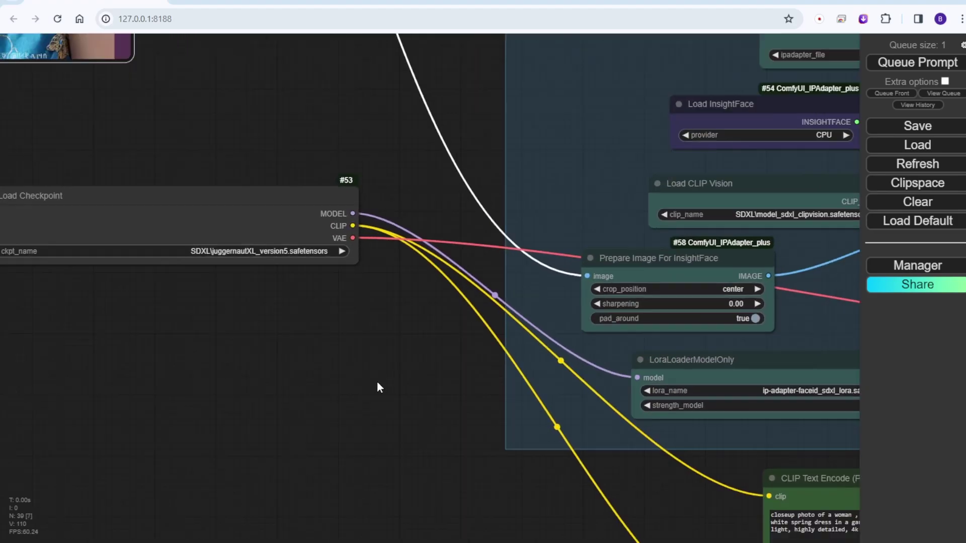
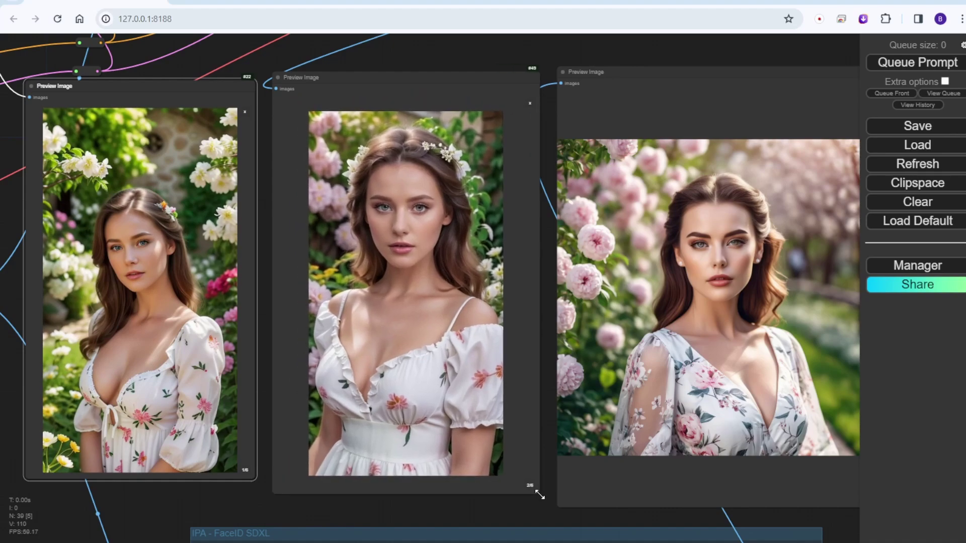
Step: Line up the two SD1.5 Preview Image nodes and enlarge the SDXL Preview Image node
drag(141, 93, 143, 101)
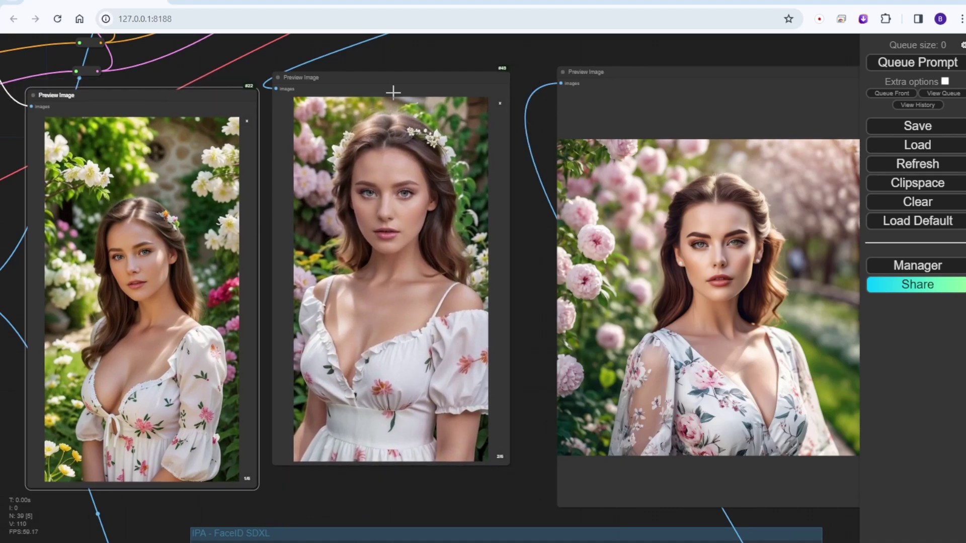
drag(392, 78, 390, 95)
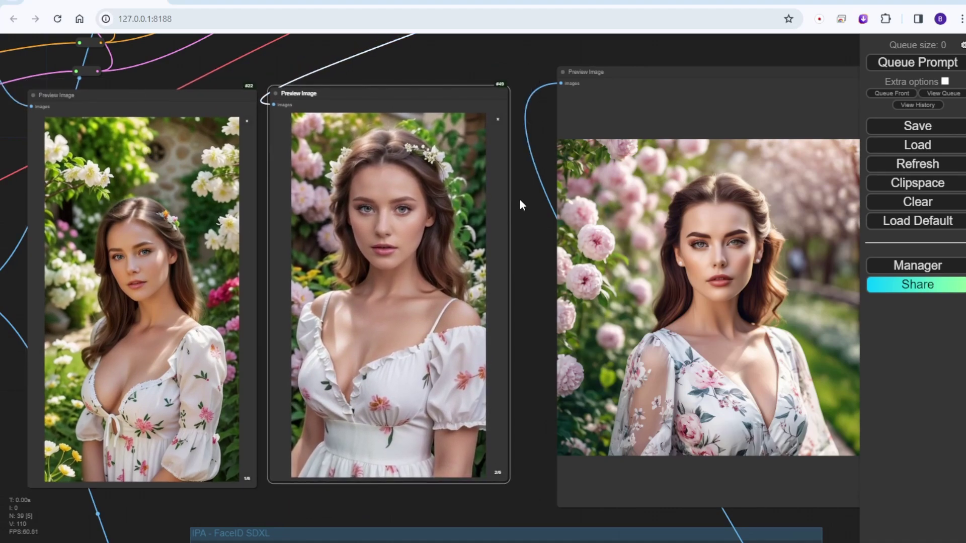
drag(531, 224, 327, 141)
scroll(326, 134, down, 2)
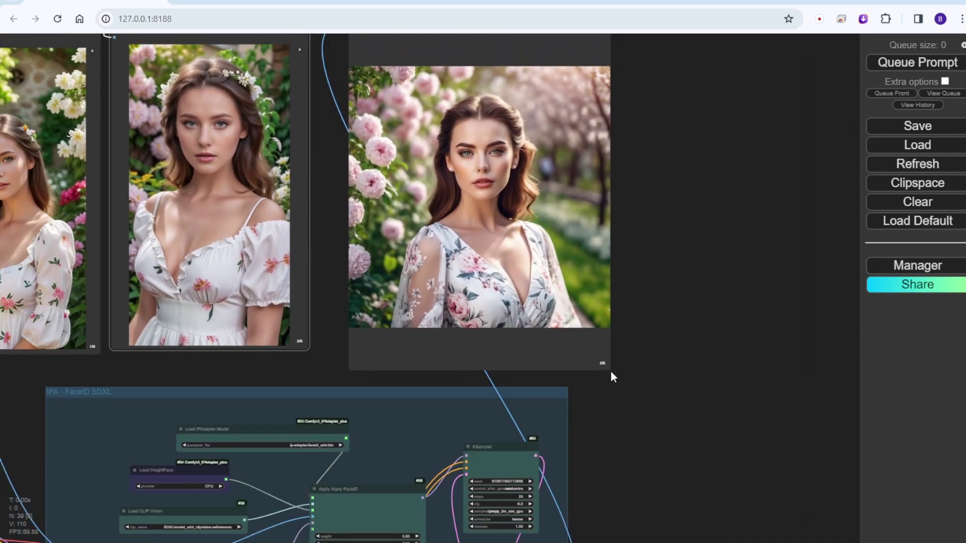
drag(608, 368, 728, 387)
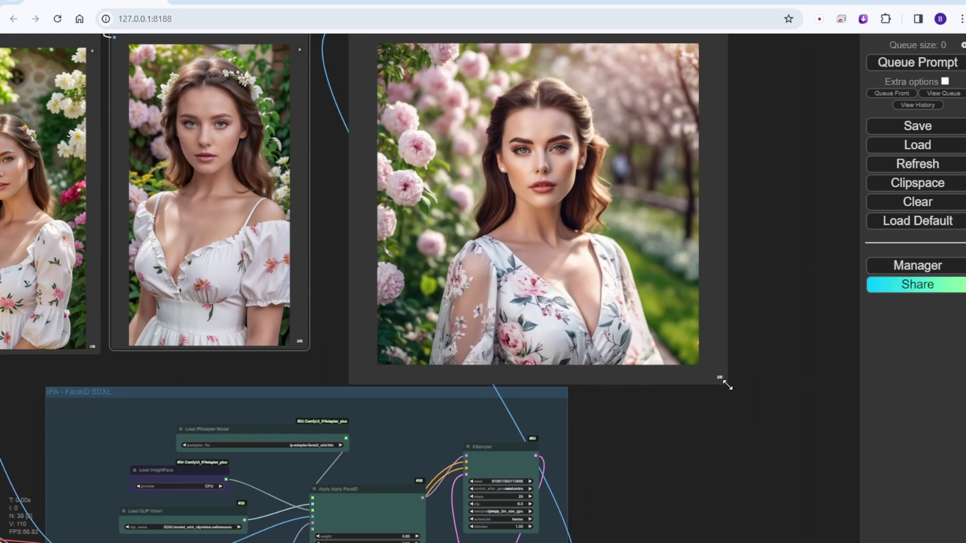
Step: Move the reference portrait's image node up beside the Preview Image nodes to compare it with the generated faces
drag(762, 322, 773, 372)
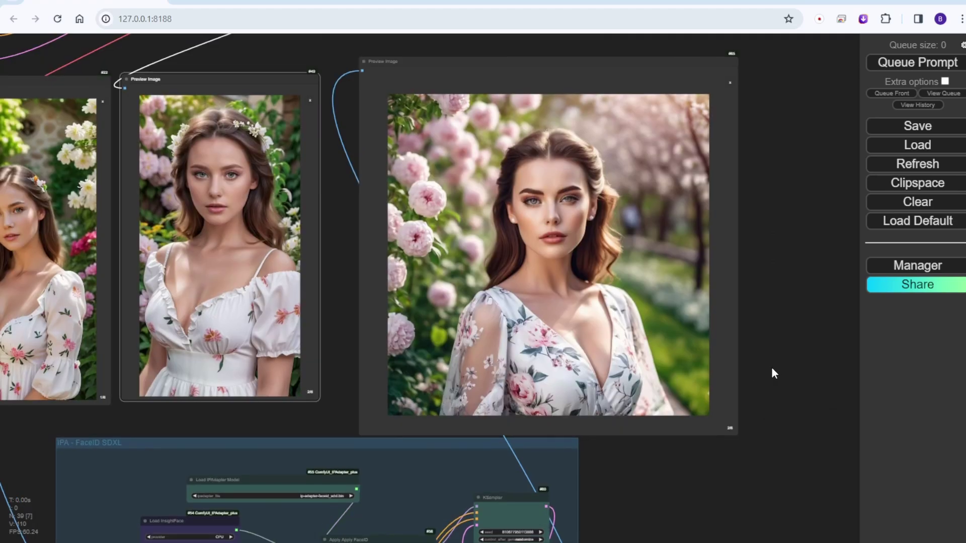
scroll(375, 211, down, 1)
drag(373, 217, 431, 196)
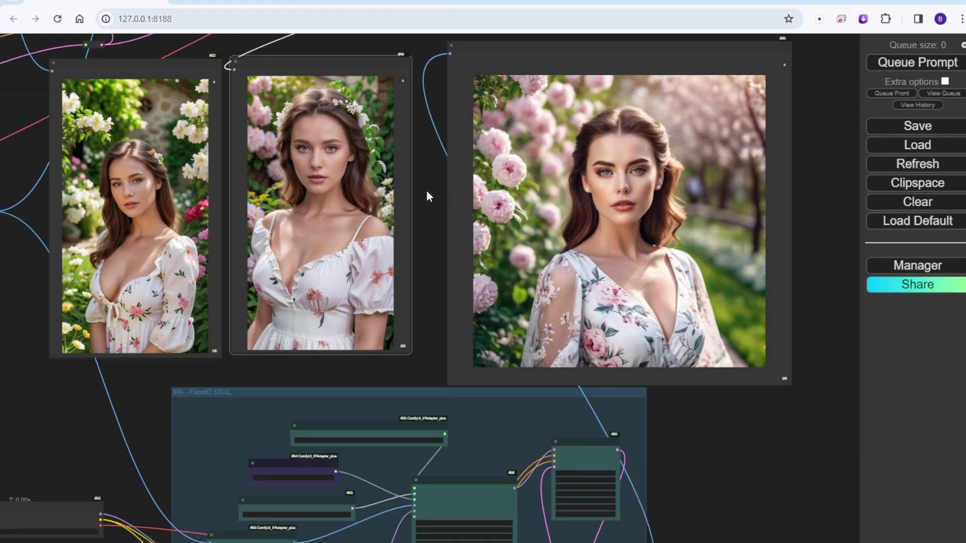
drag(426, 196, 566, 157)
scroll(567, 157, down, 1)
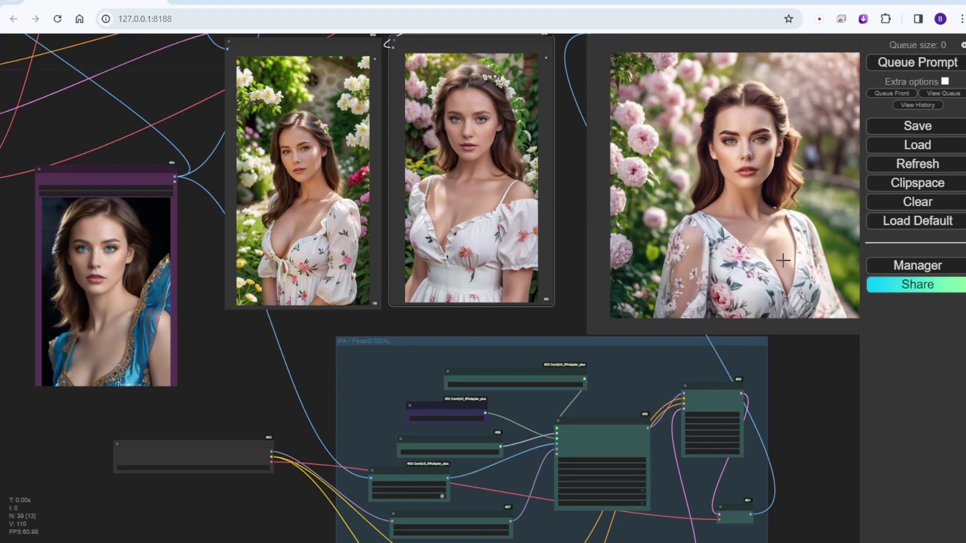
drag(122, 168, 145, 82)
scroll(182, 301, down, 2)
drag(182, 351, 153, 355)
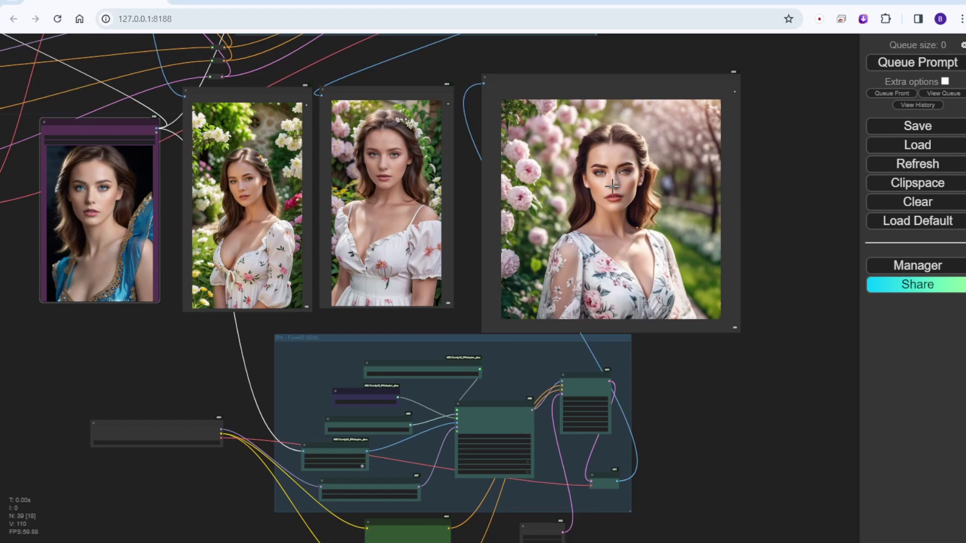
Step: Set the weight of the SDXL group's Apply FaceID node to 0.95
scroll(625, 188, up, 2)
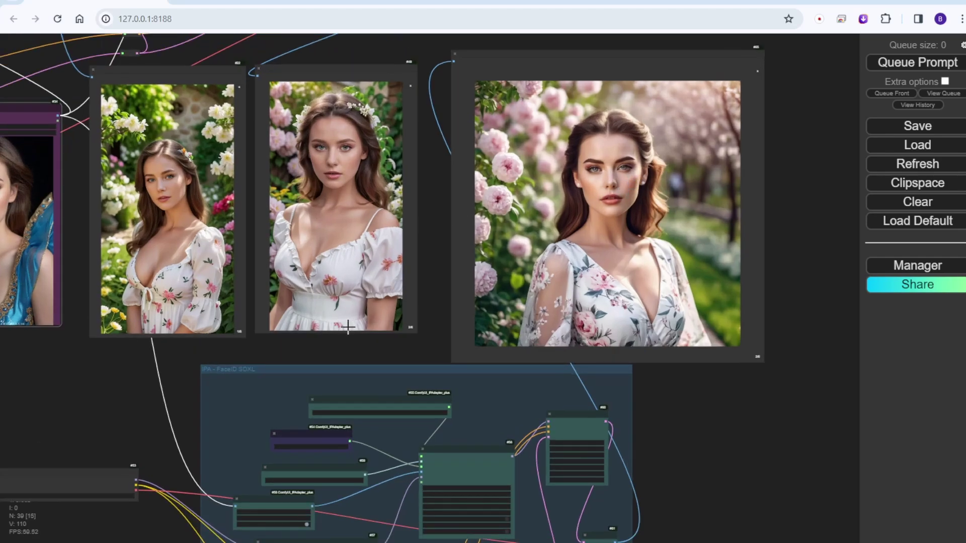
drag(432, 345, 533, 332)
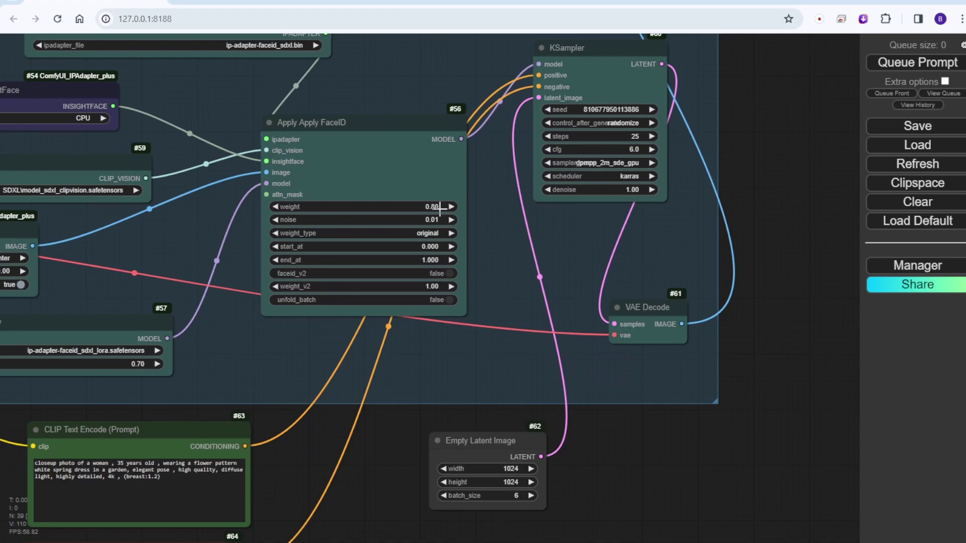
click(433, 206)
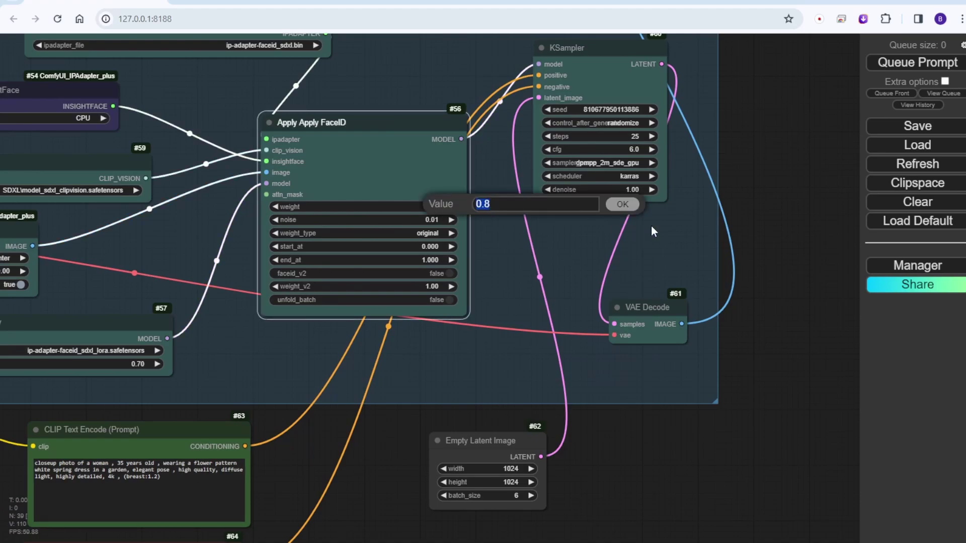
text(0.95)
key(Return)
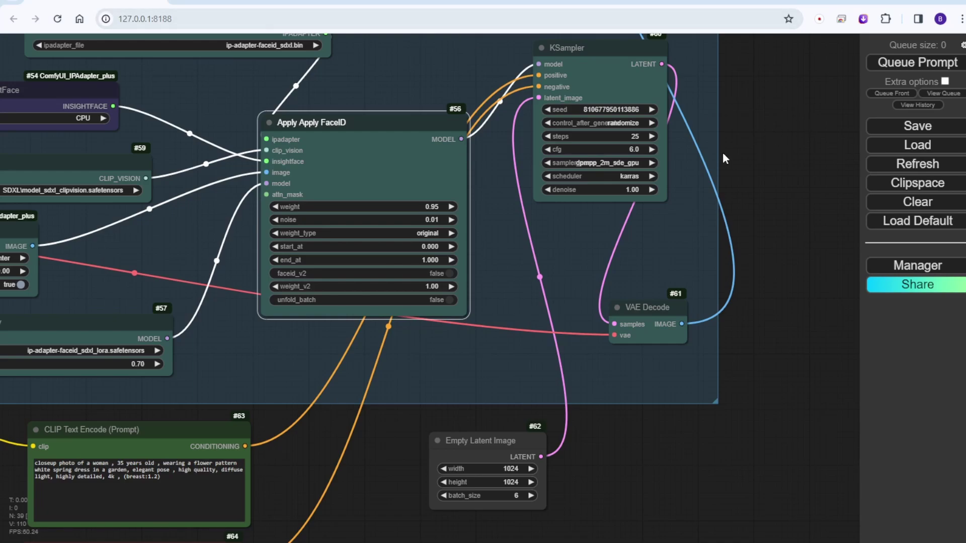
Step: Set the SDXL KSampler's cfg to 7 and its steps to 30
click(628, 149)
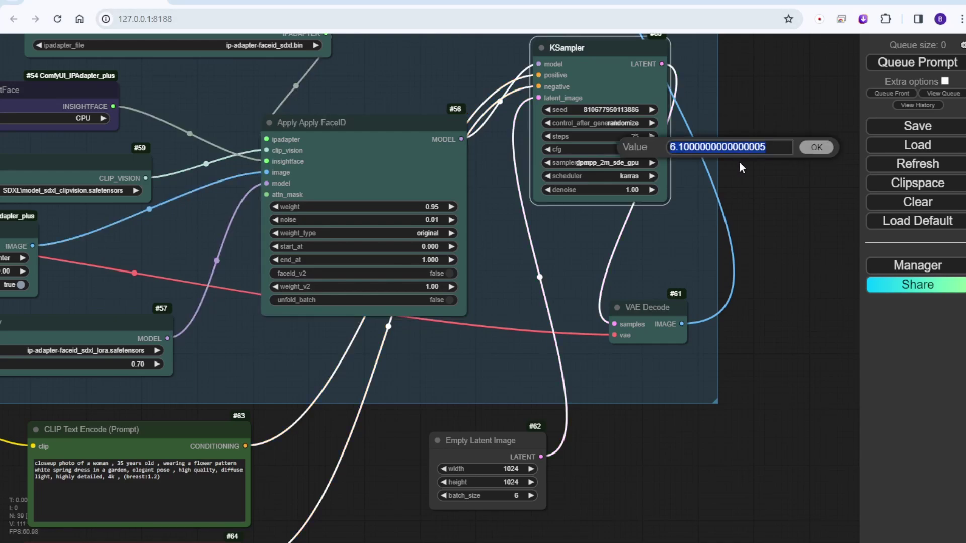
text(7)
key(Return)
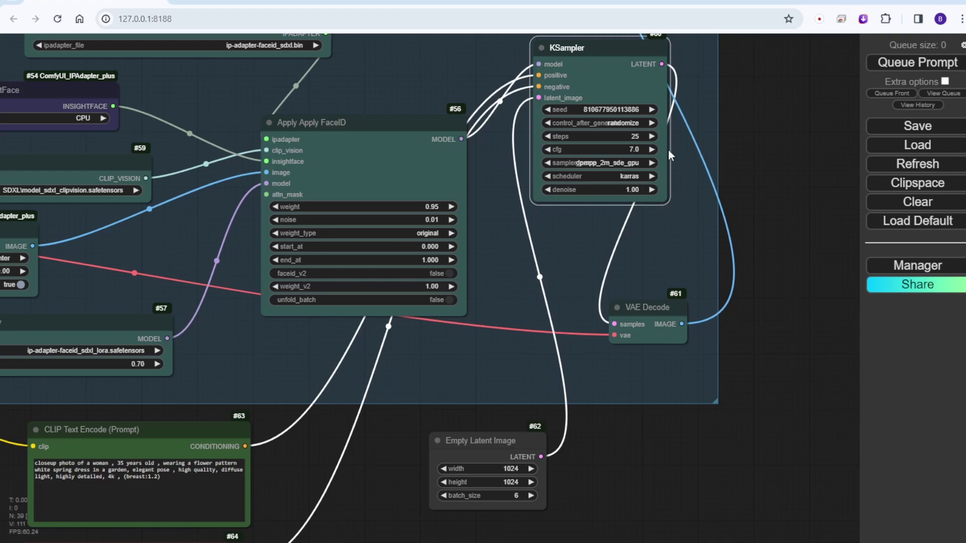
click(636, 137)
text(30)
key(Return)
click(762, 150)
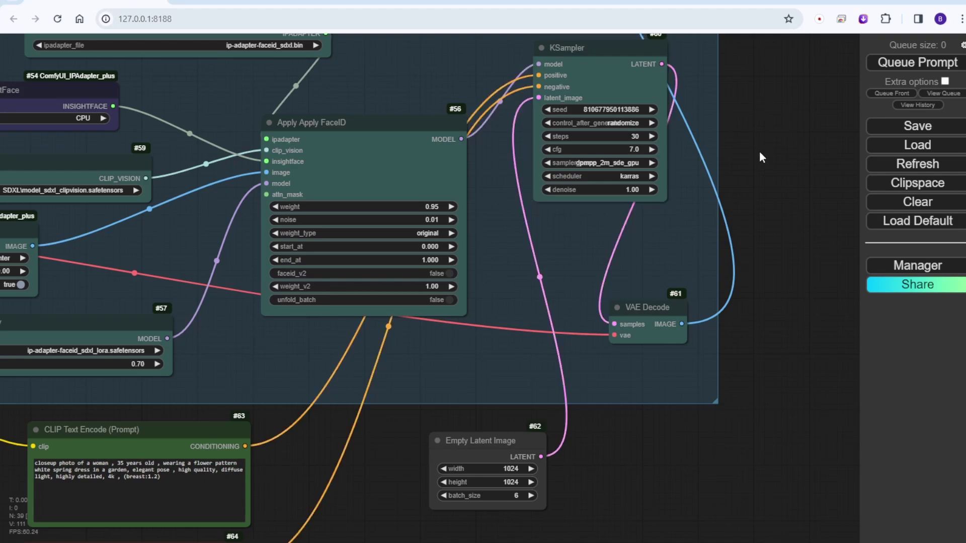
drag(760, 151, 820, 149)
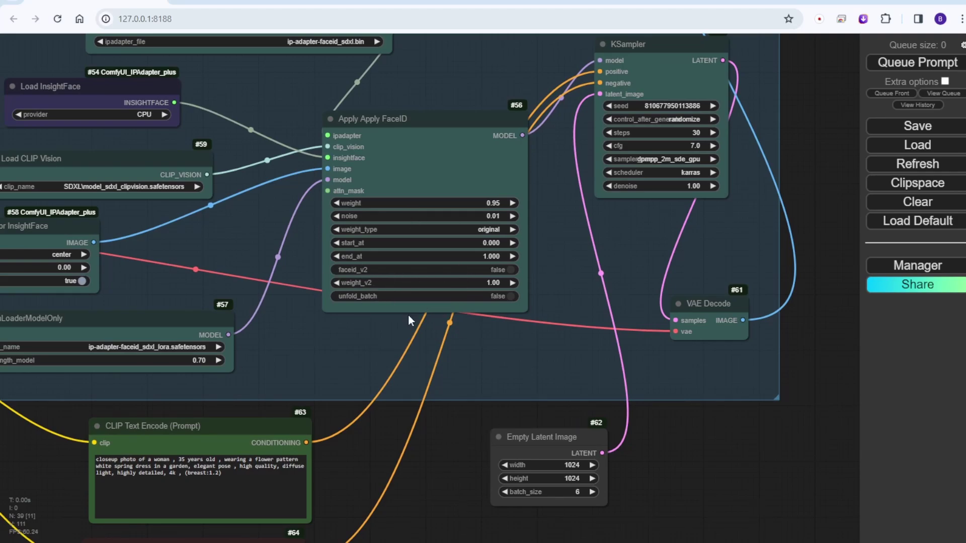
Step: Queue a new generation of the workflow with the updated SDXL Apply FaceID and KSampler settings
scroll(433, 397, down, 2)
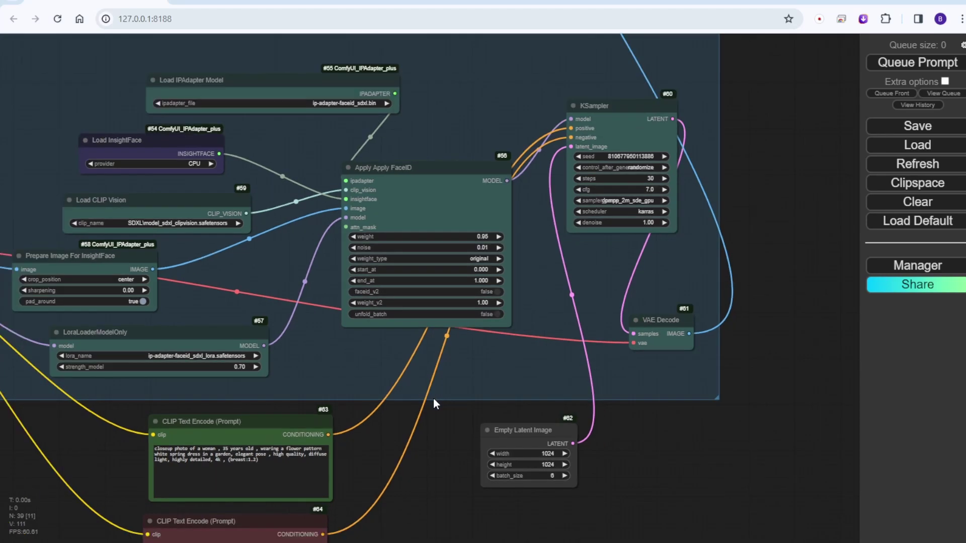
scroll(495, 505, down, 3)
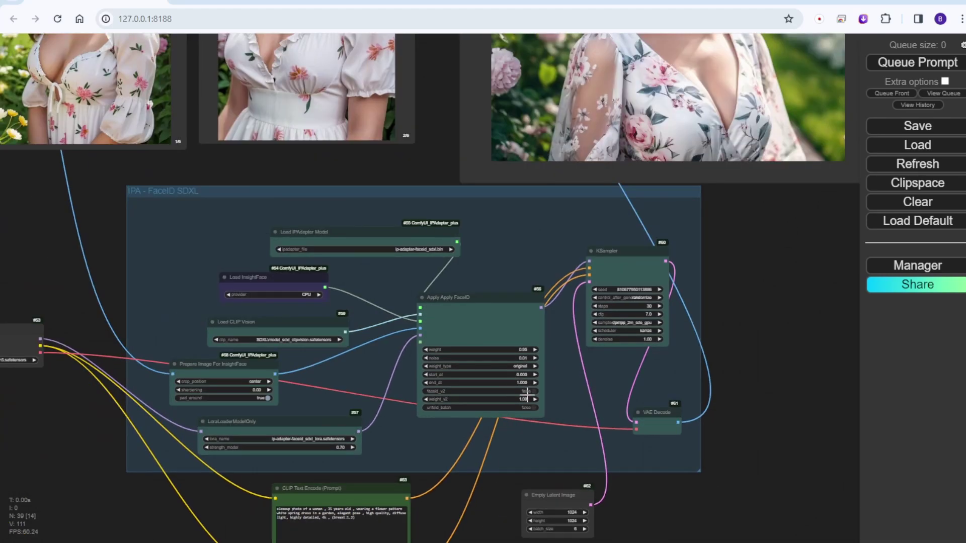
scroll(433, 225, down, 3)
scroll(306, 303, down, 1)
drag(145, 379, 222, 392)
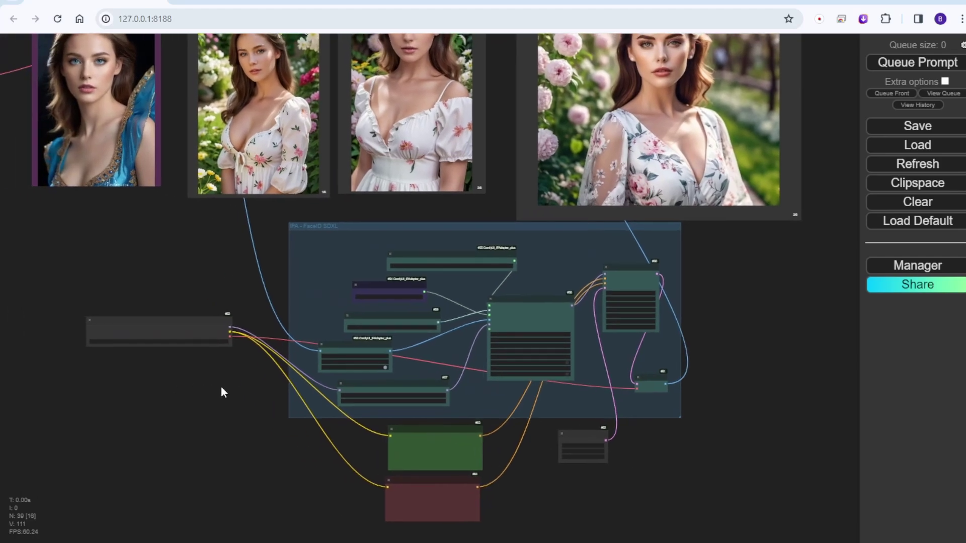
drag(518, 153, 463, 152)
scroll(470, 352, down, 3)
scroll(287, 298, down, 3)
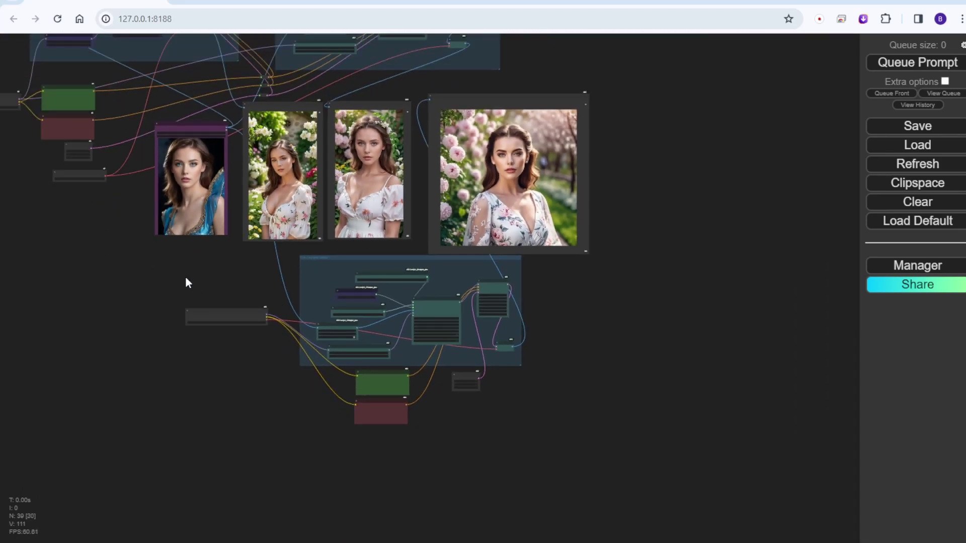
drag(185, 280, 289, 421)
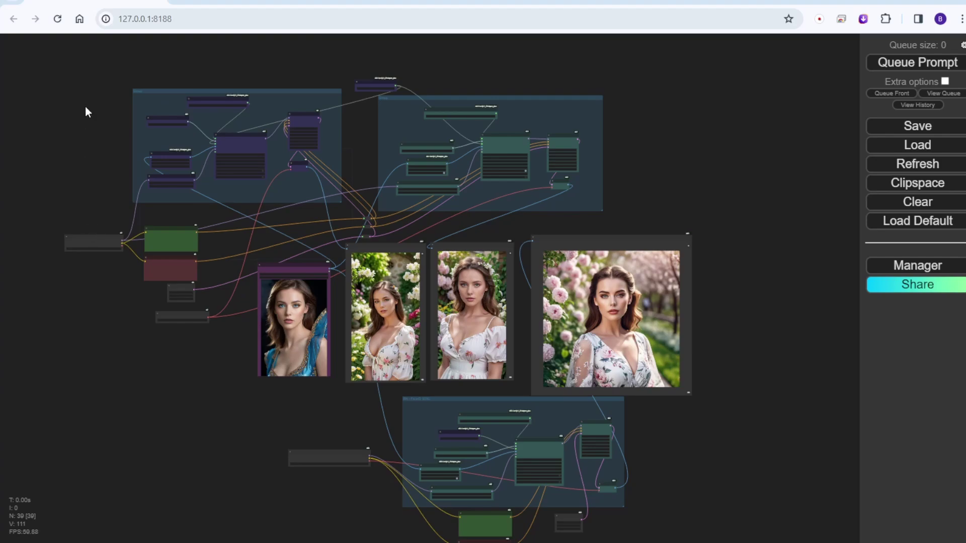
click(887, 64)
Step: Set the batch size of the SD1.5 Empty Latent Image node to 2
drag(768, 371, 768, 304)
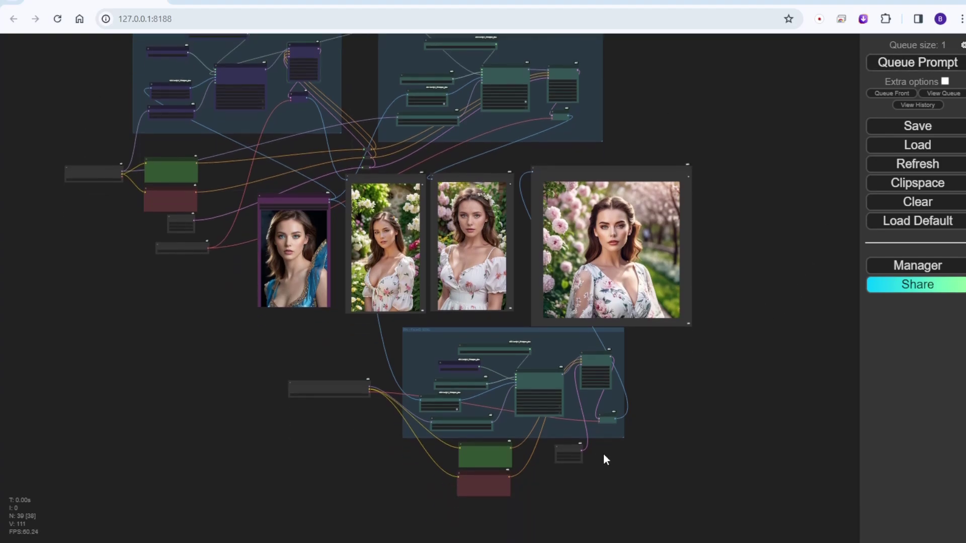
scroll(601, 455, up, 3)
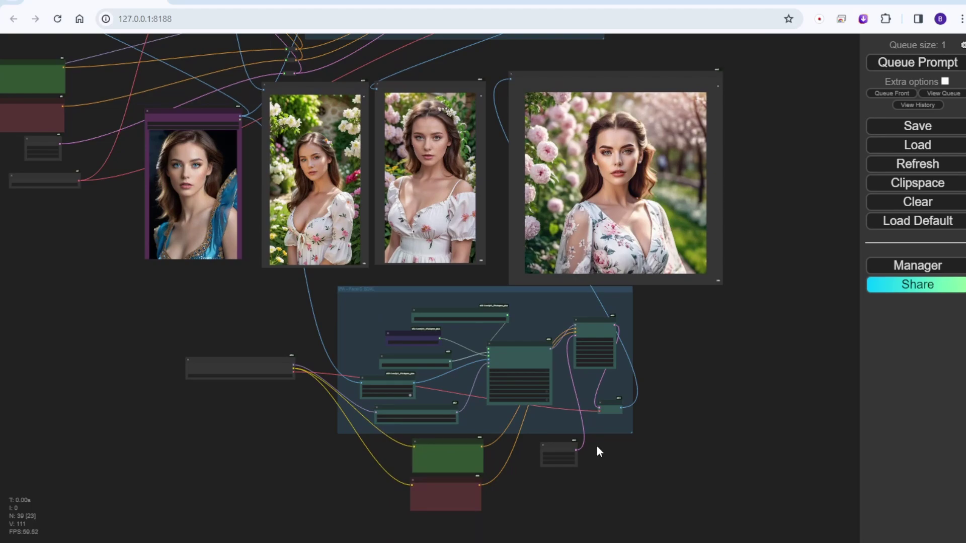
scroll(114, 208, up, 3)
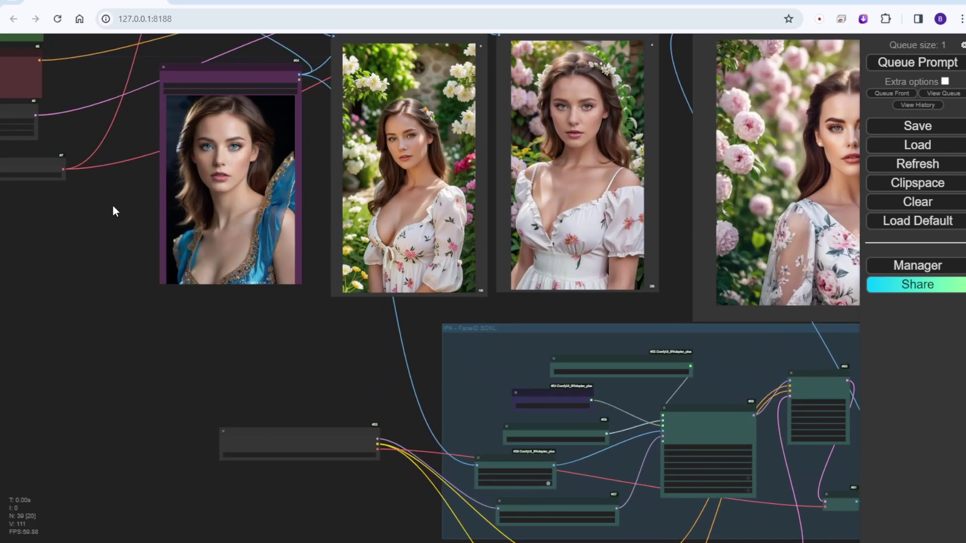
drag(114, 208, 317, 361)
scroll(316, 365, up, 4)
click(194, 262)
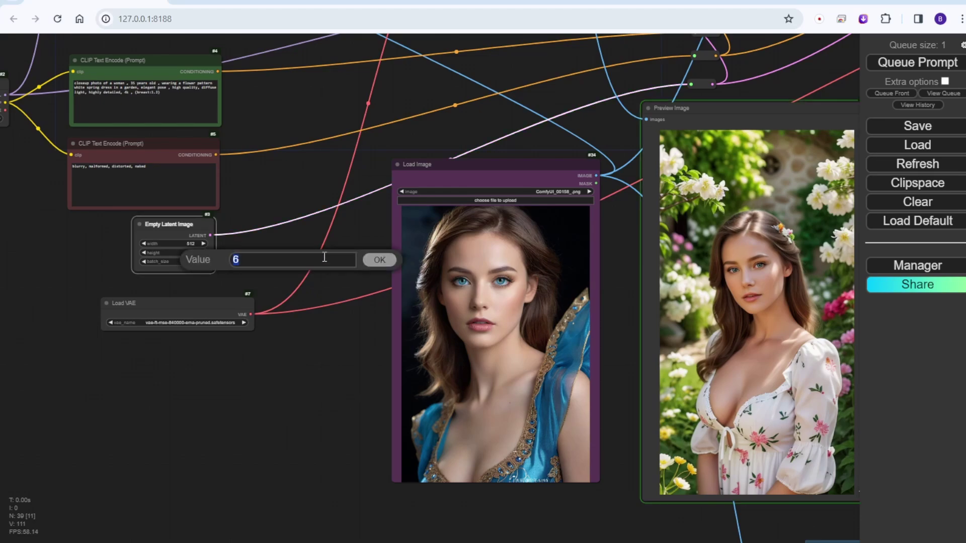
text(2)
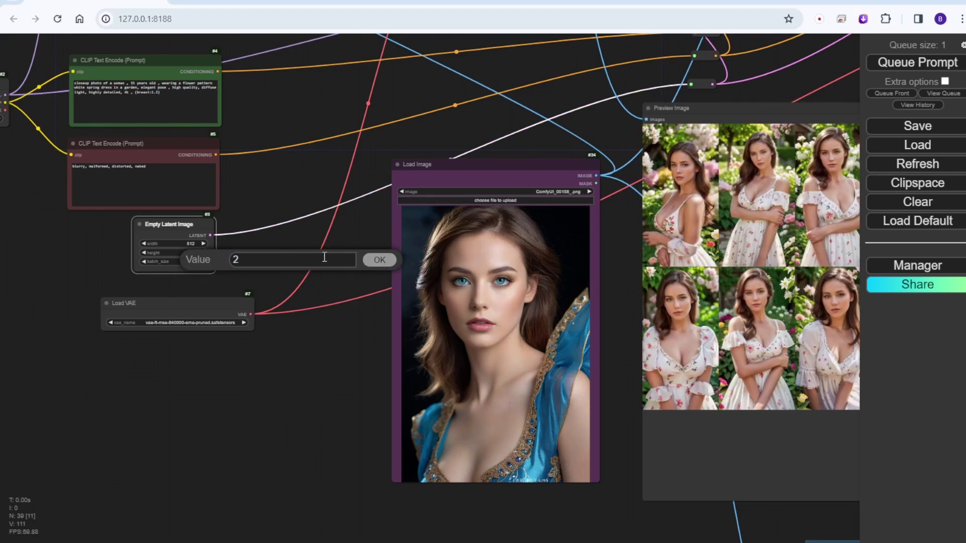
key(Return)
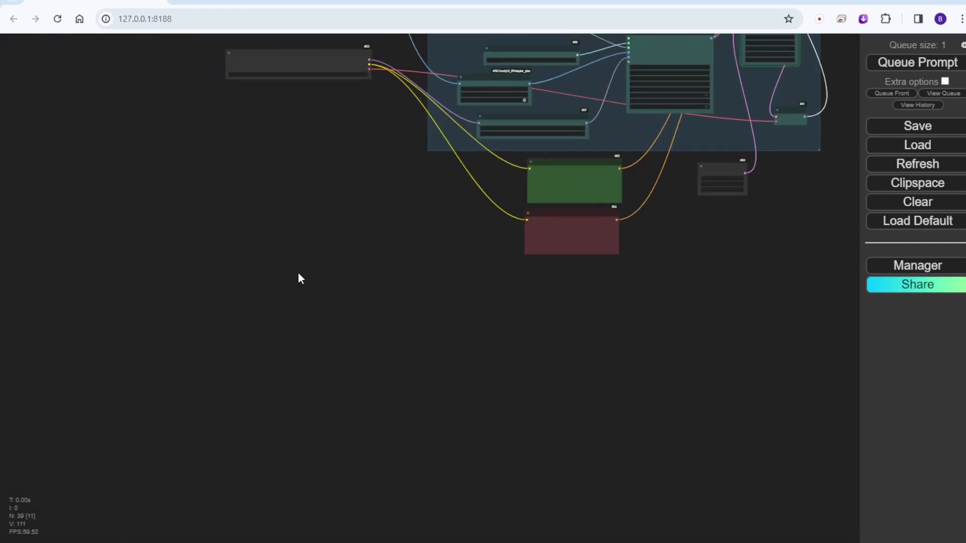
Step: Compare the generated previews with the reference portrait and queue another generation using the smaller batch size
drag(298, 271, 315, 412)
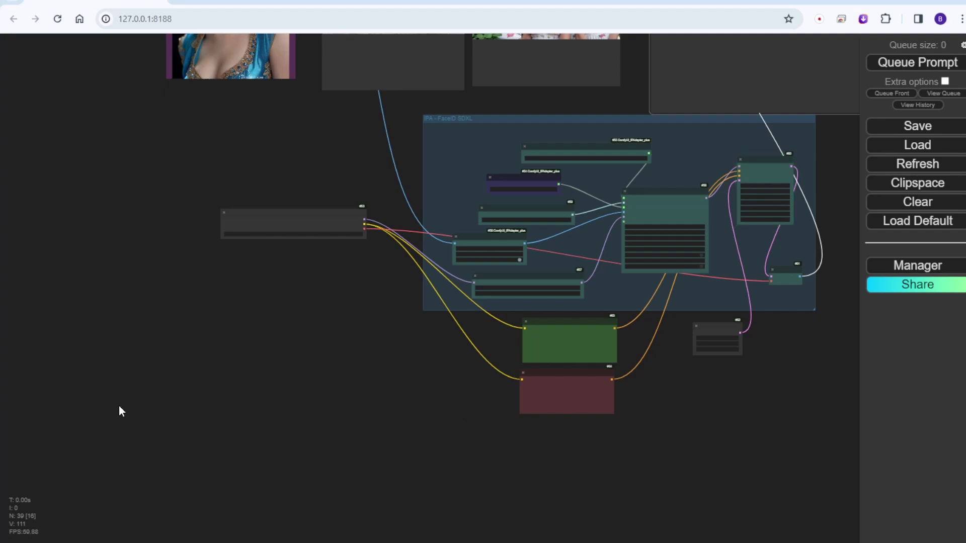
scroll(430, 288, down, 1)
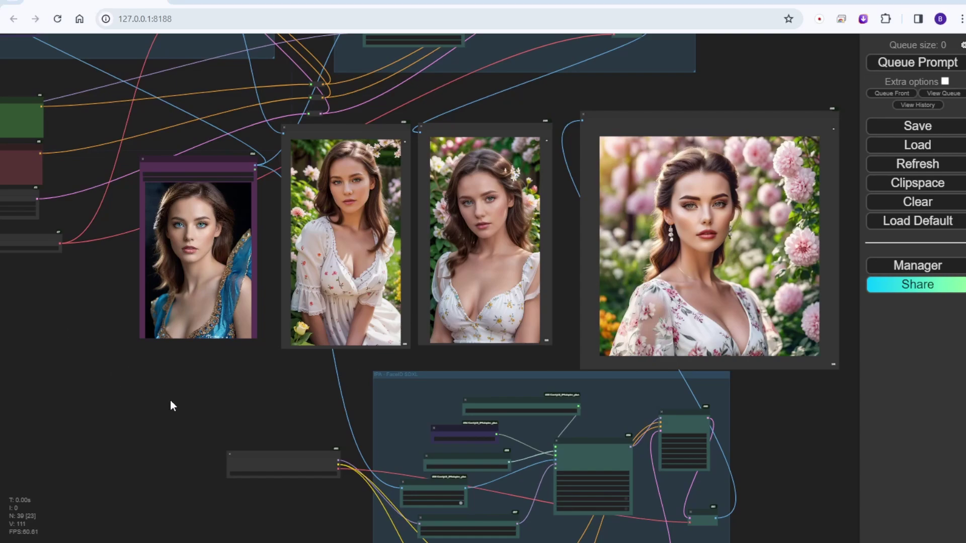
drag(170, 401, 117, 335)
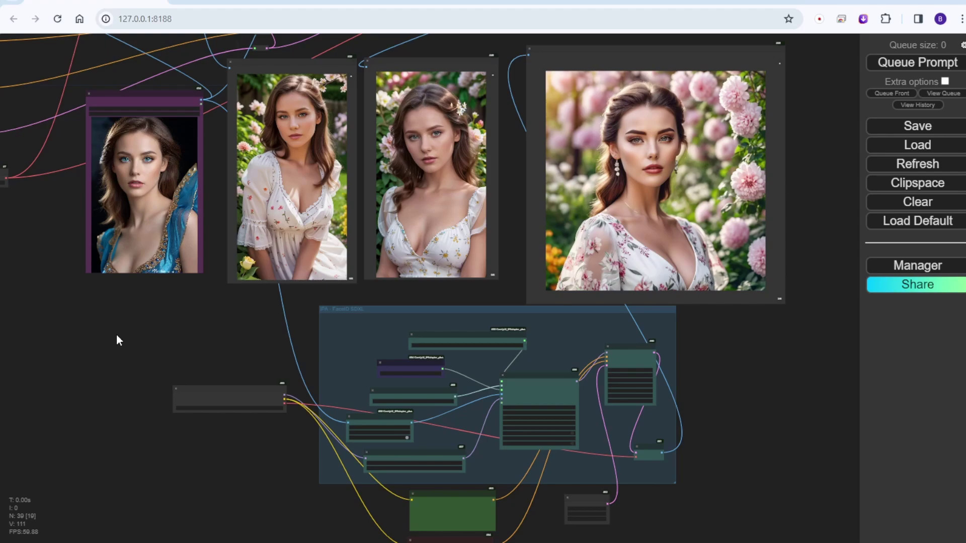
click(918, 63)
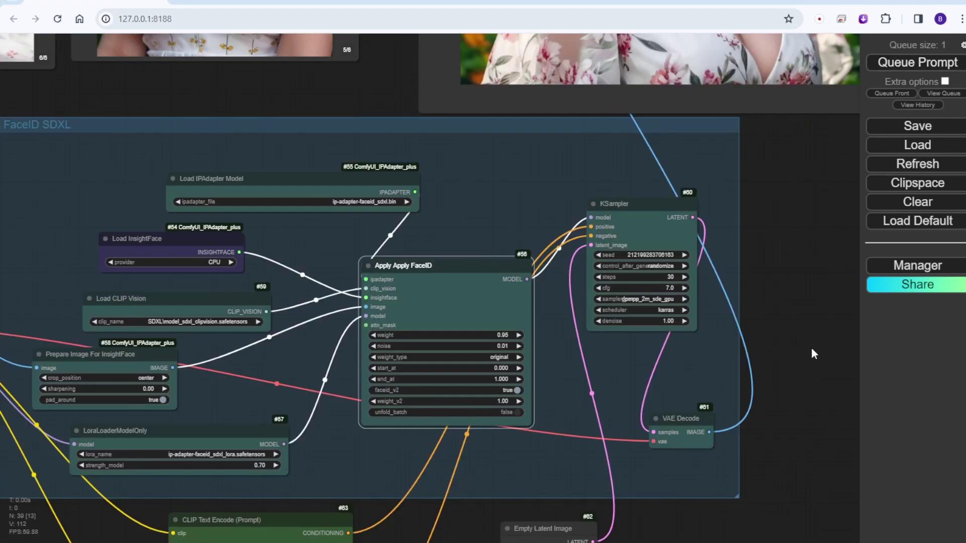
drag(803, 413, 811, 281)
scroll(807, 294, down, 2)
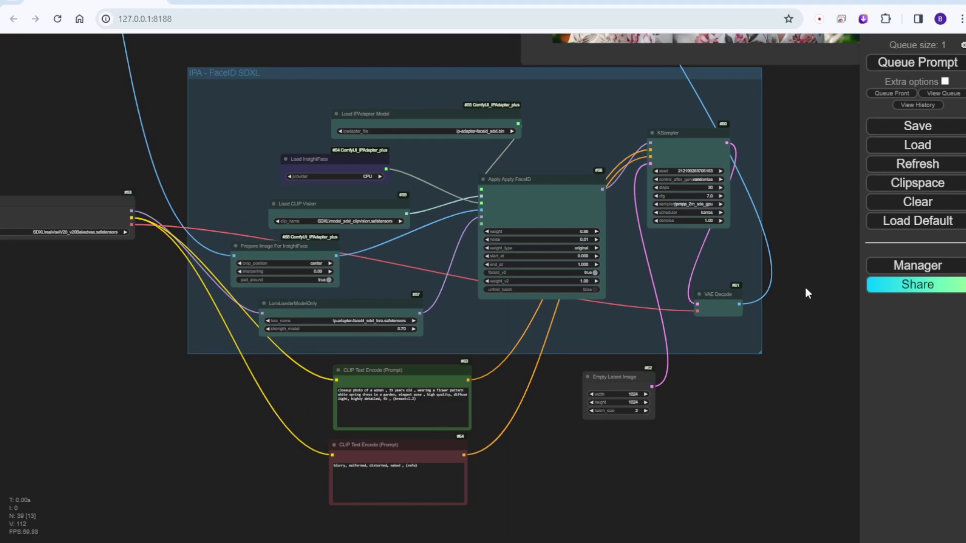
scroll(798, 247, down, 5)
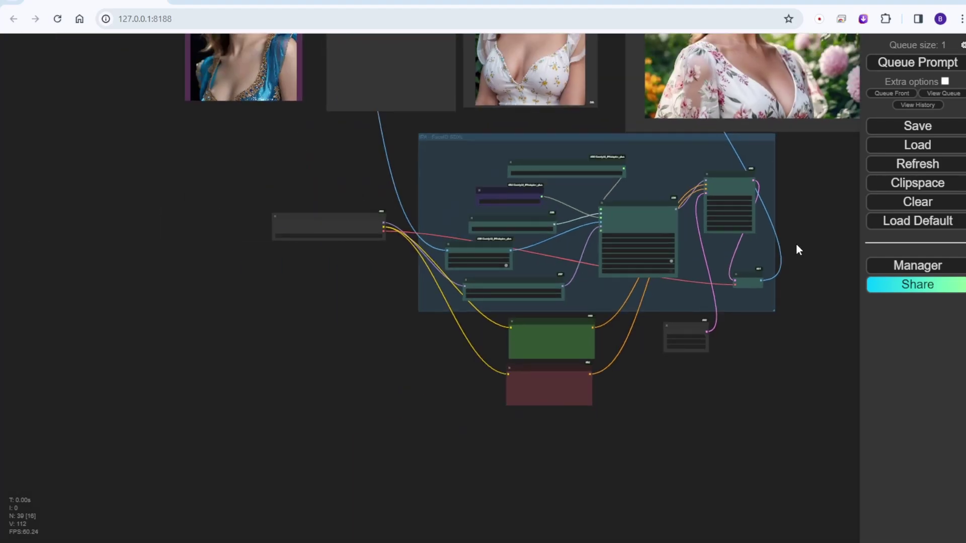
drag(802, 200, 805, 492)
scroll(800, 302, down, 3)
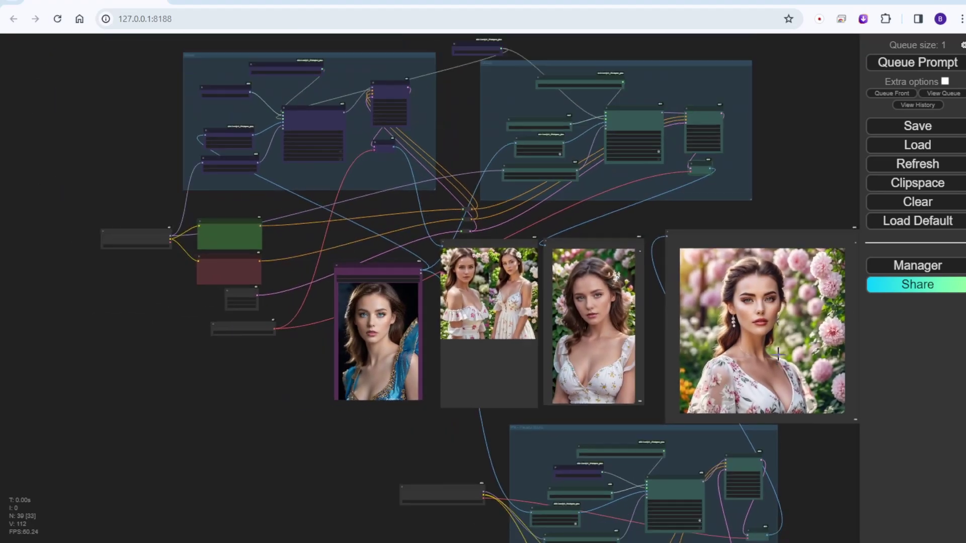
drag(792, 113, 649, 61)
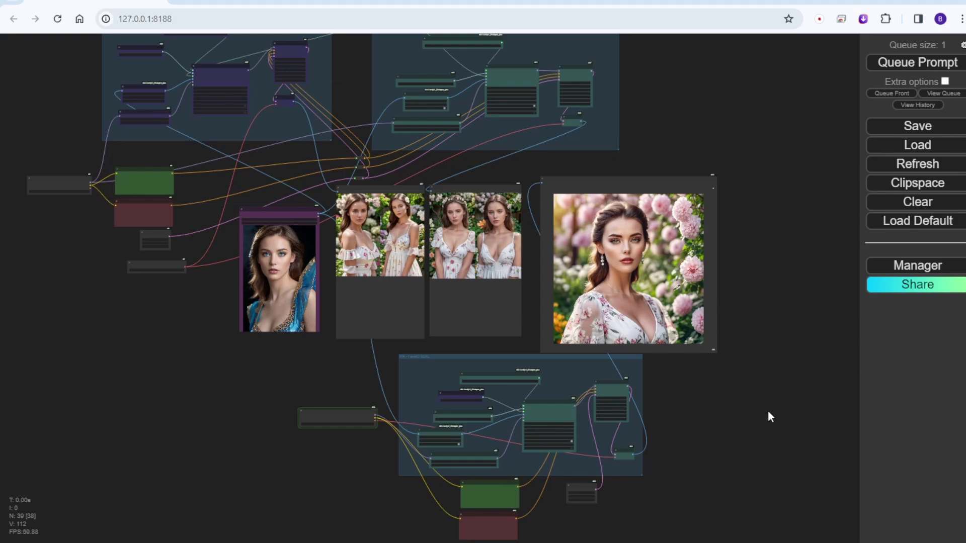
scroll(765, 409, up, 8)
Step: Enlarge a single image in each SD1.5 Preview Image node and compare the faces with the SDXL result and the reference portrait
drag(524, 363, 191, 336)
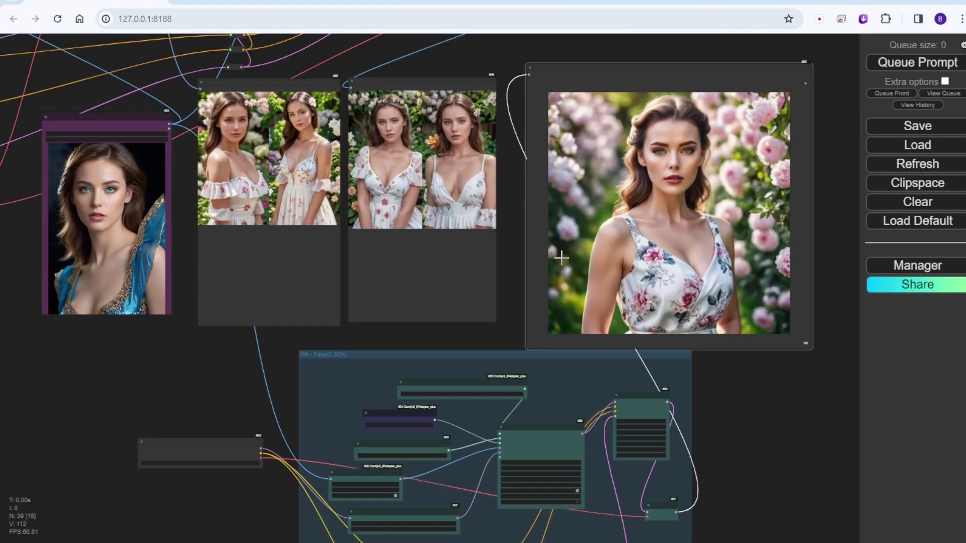
click(395, 179)
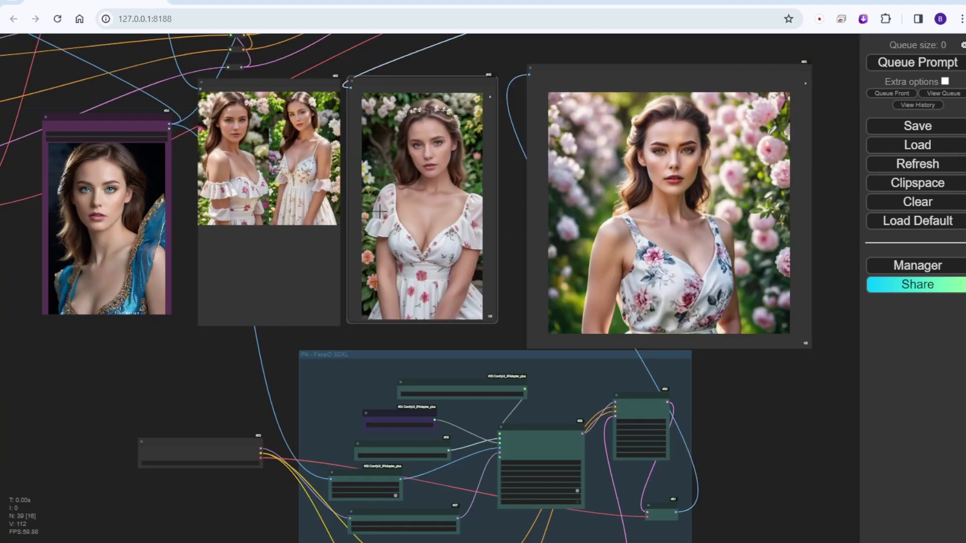
click(245, 176)
scroll(279, 283, up, 2)
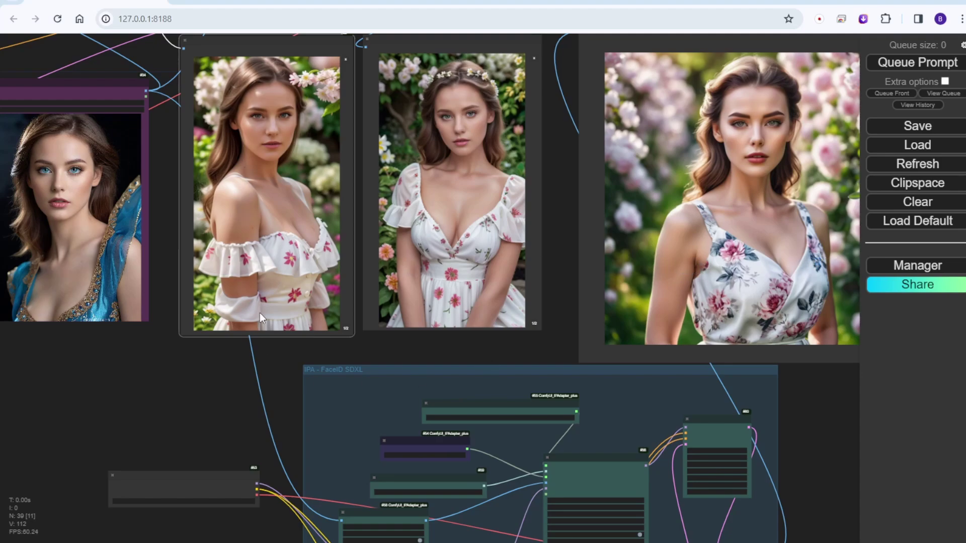
drag(162, 421, 210, 441)
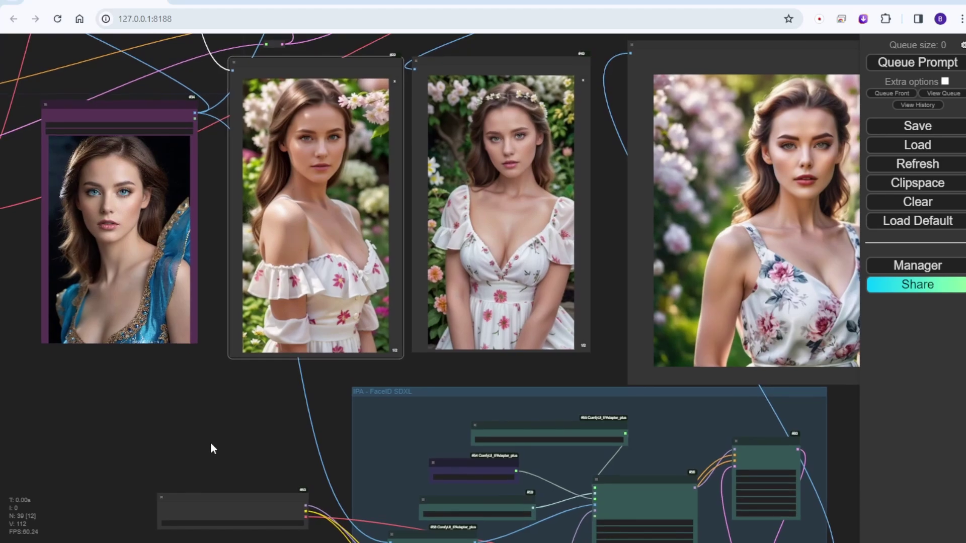
scroll(170, 443, down, 2)
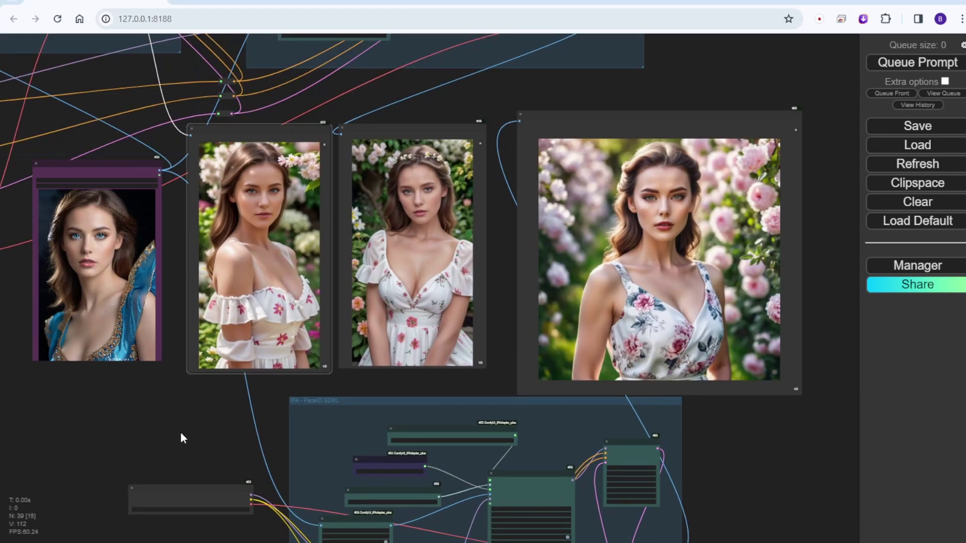
drag(182, 436, 185, 447)
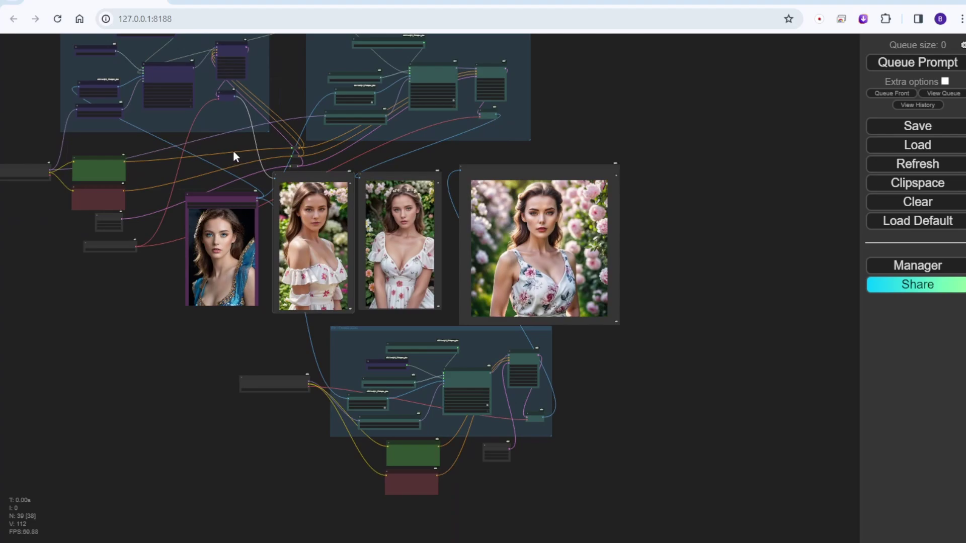
Step: Review the Apply FaceID settings in the SD1.5 FaceID Plus v2 group and queue one more generation
drag(234, 150, 259, 330)
scroll(258, 327, up, 12)
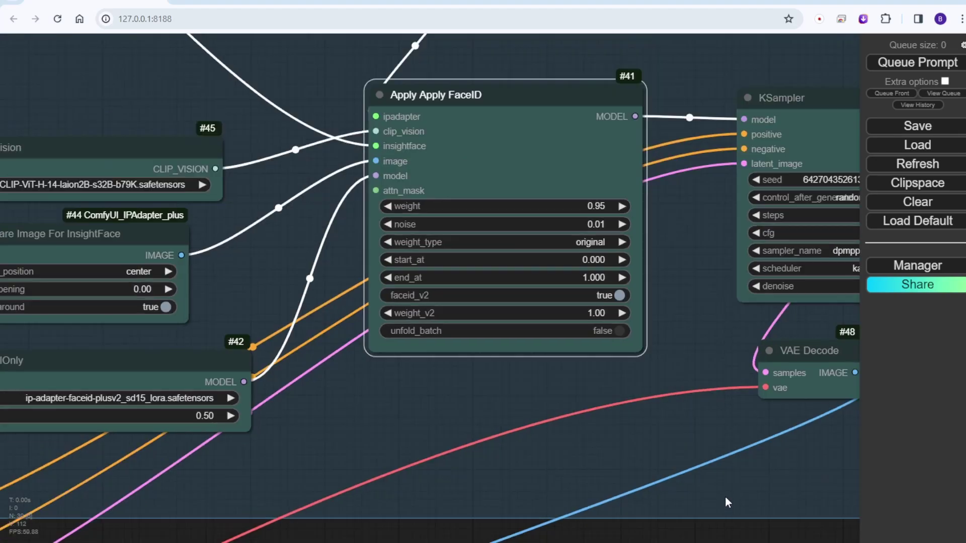
scroll(726, 496, down, 10)
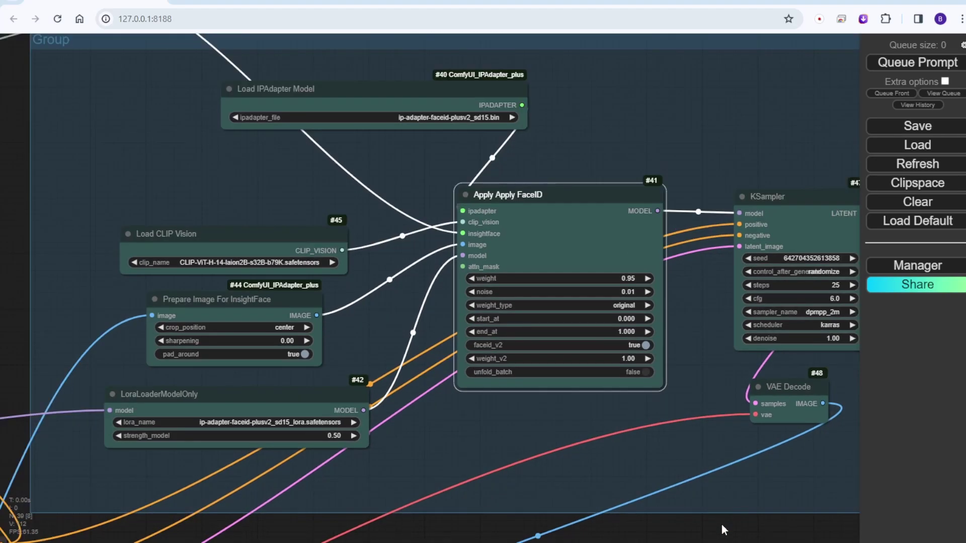
scroll(718, 512, up, 8)
scroll(618, 285, down, 5)
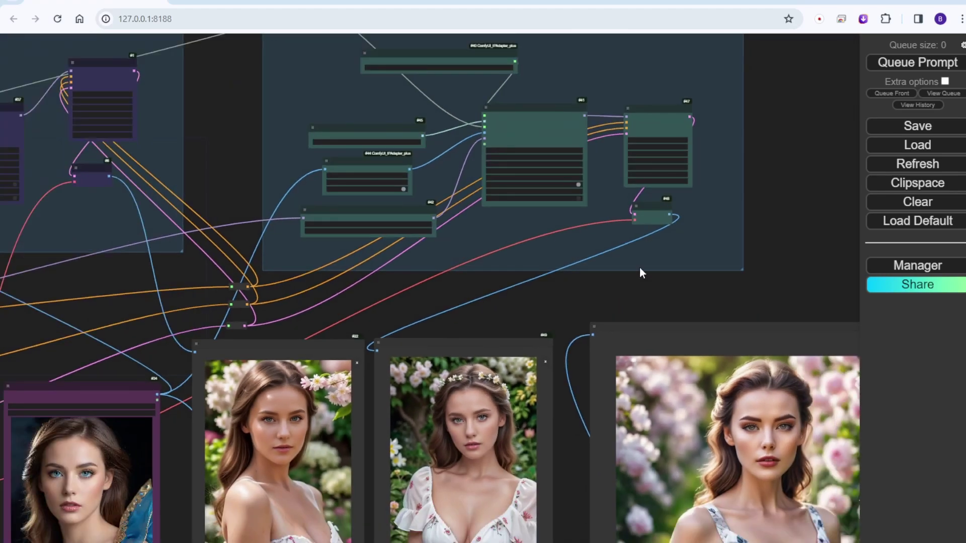
click(890, 64)
Step: Compare the latest images in the three Preview Image nodes with the reference portrait for face likeness
scroll(767, 229, down, 3)
drag(775, 231, 740, 205)
scroll(832, 216, down, 2)
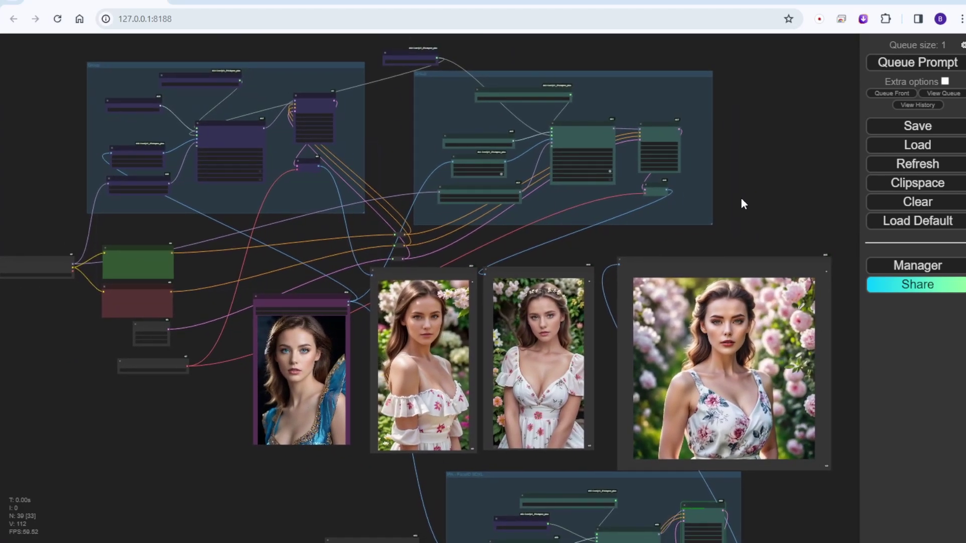
drag(740, 198, 733, 147)
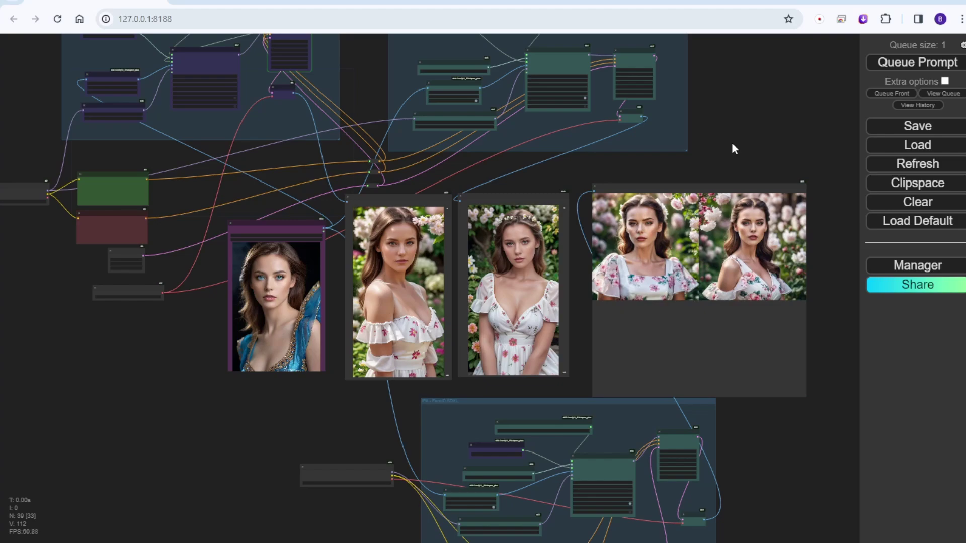
drag(733, 144, 735, 188)
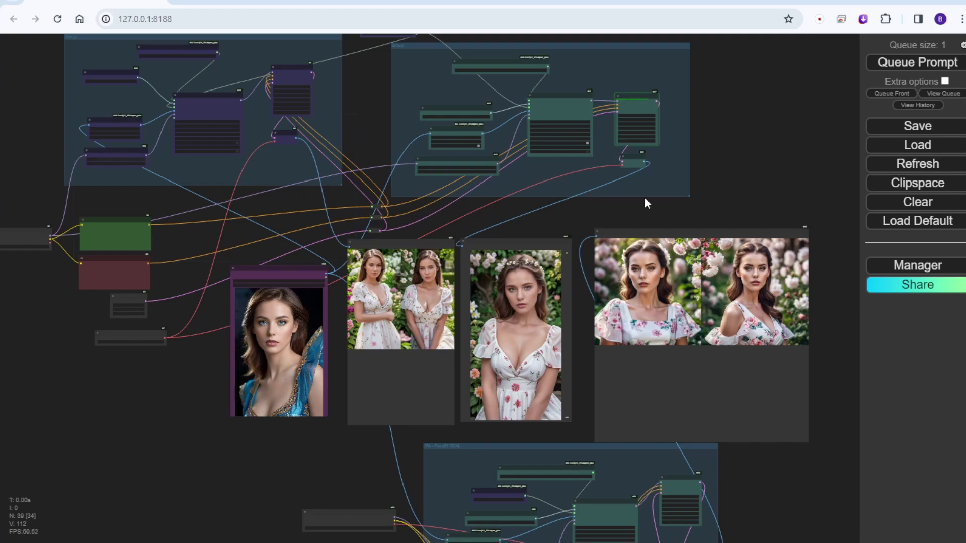
drag(718, 171, 740, 206)
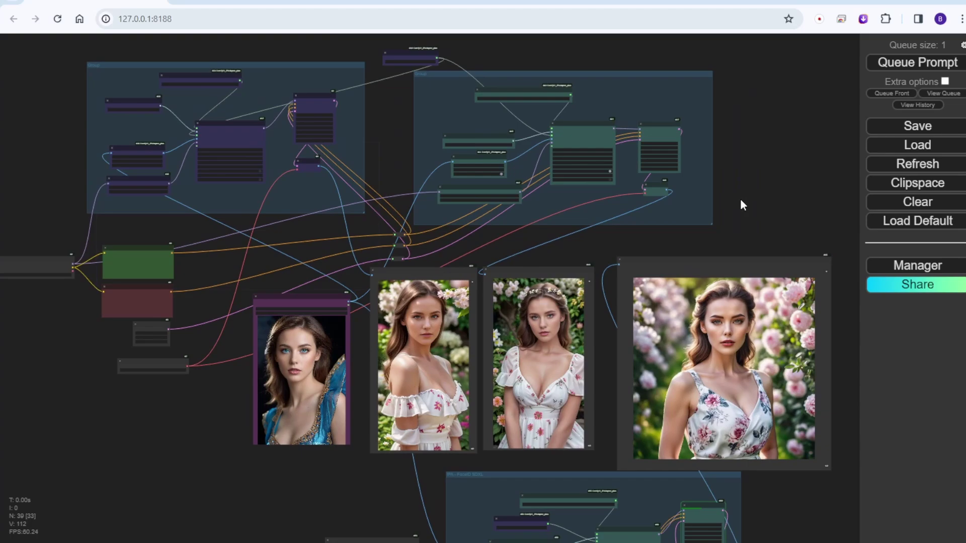
drag(751, 208, 732, 143)
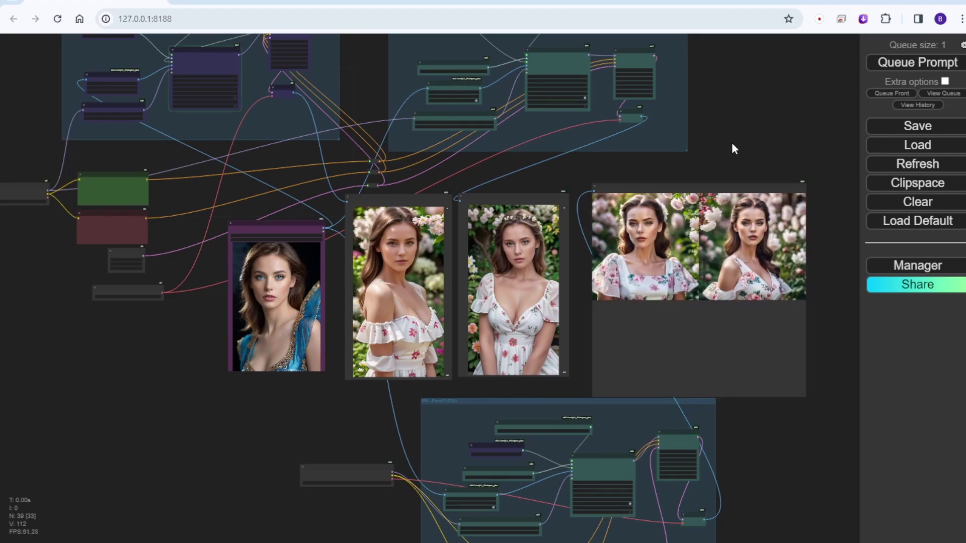
drag(732, 143, 734, 189)
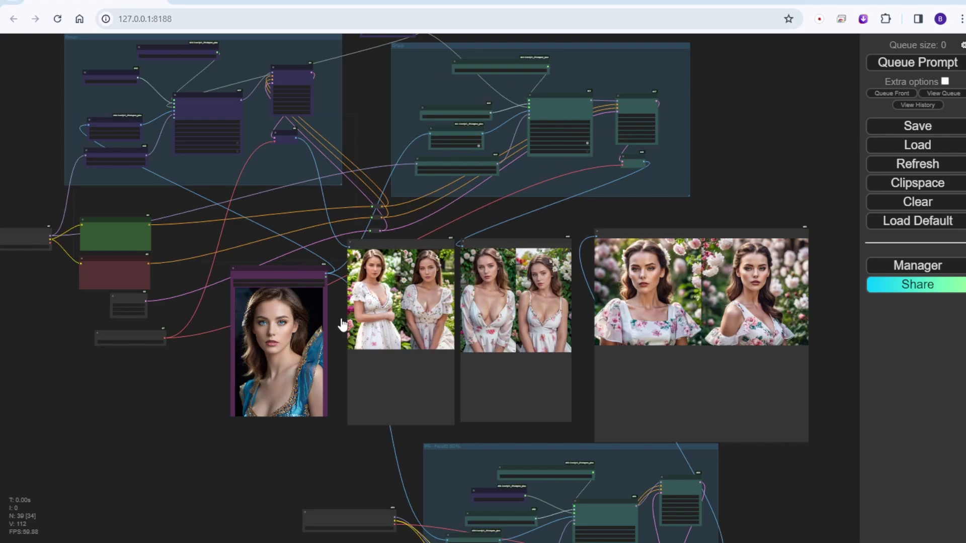
scroll(302, 317, up, 3)
scroll(301, 318, up, 6)
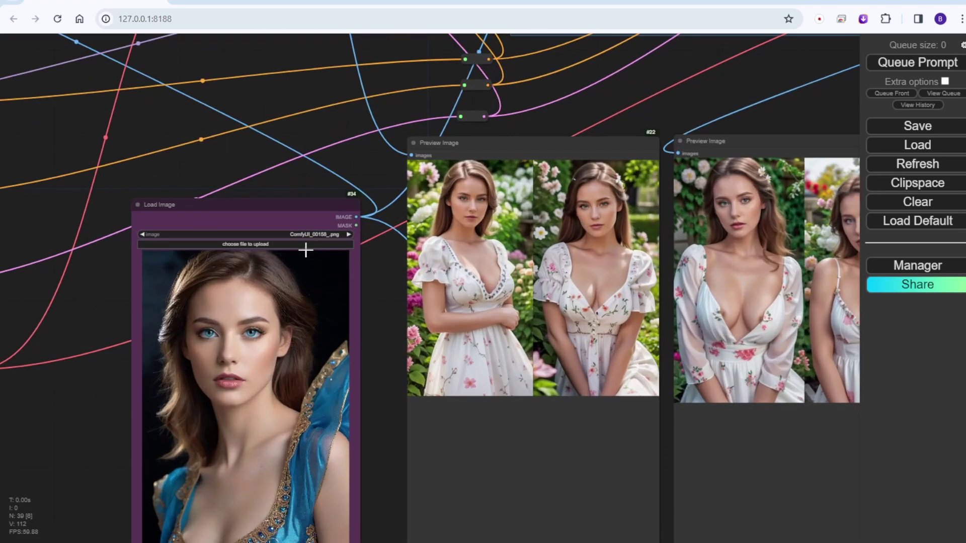
Step: Move the Load Image node holding the reference portrait up alongside the Preview Image nodes
drag(292, 207, 301, 127)
scroll(510, 262, up, 3)
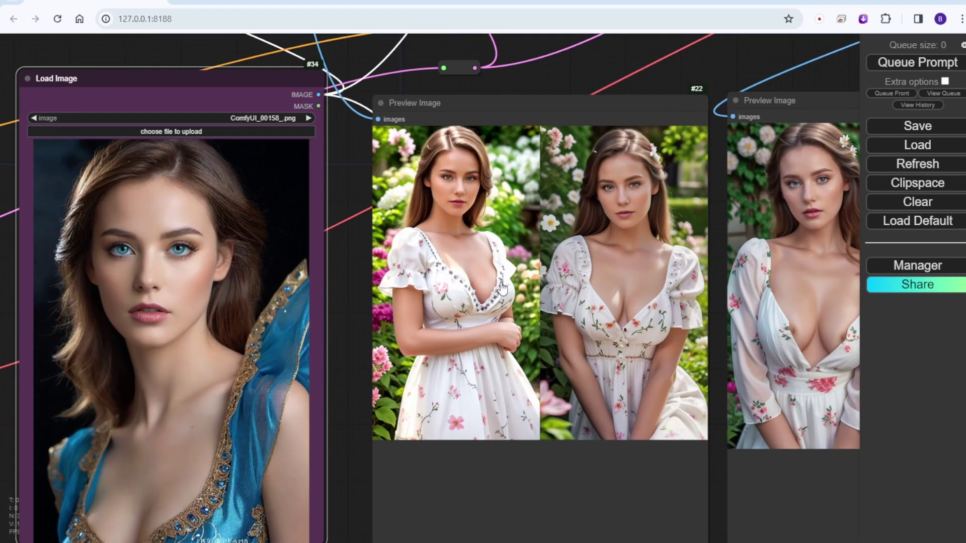
scroll(502, 287, down, 7)
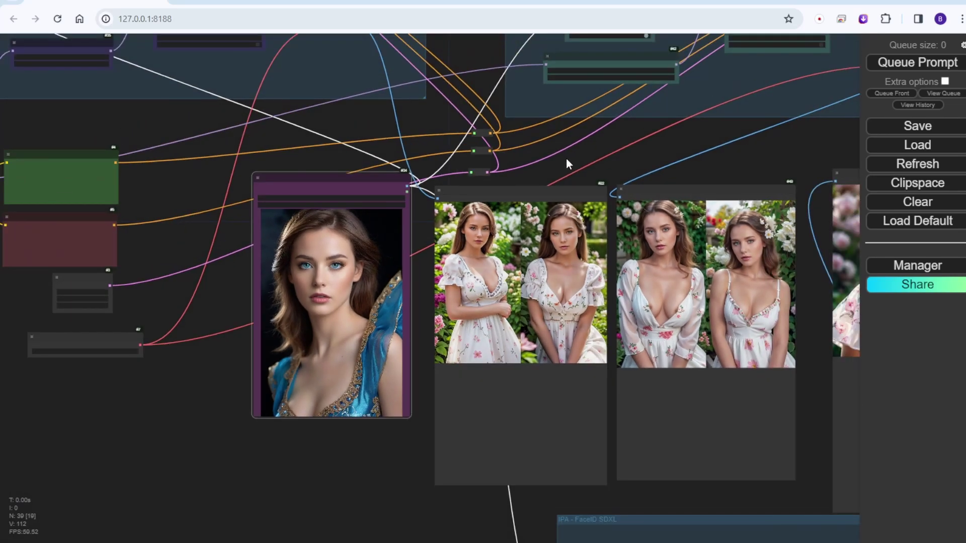
drag(567, 162, 391, 119)
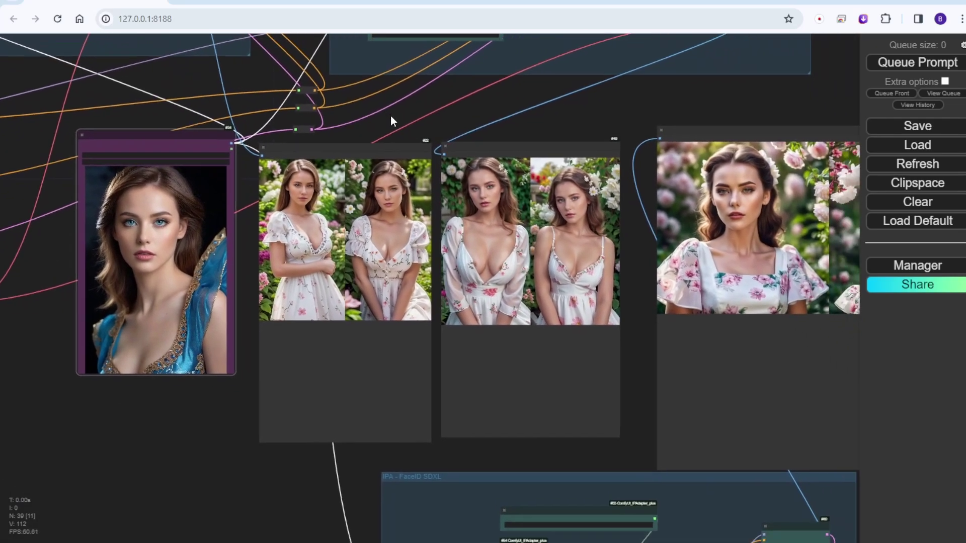
Step: Enlarge a single image in each of the three Preview Image nodes and compare the faces with the reference portrait
click(417, 133)
click(600, 240)
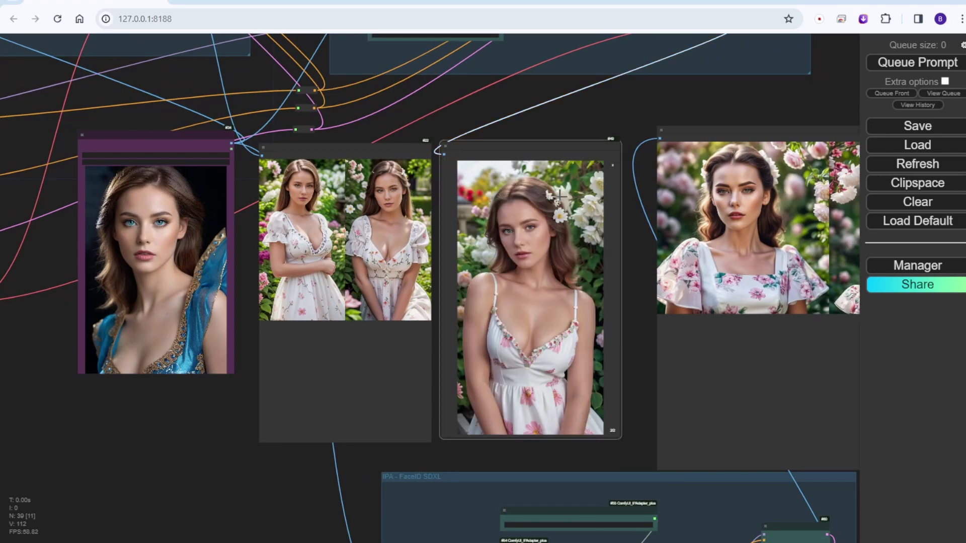
click(429, 228)
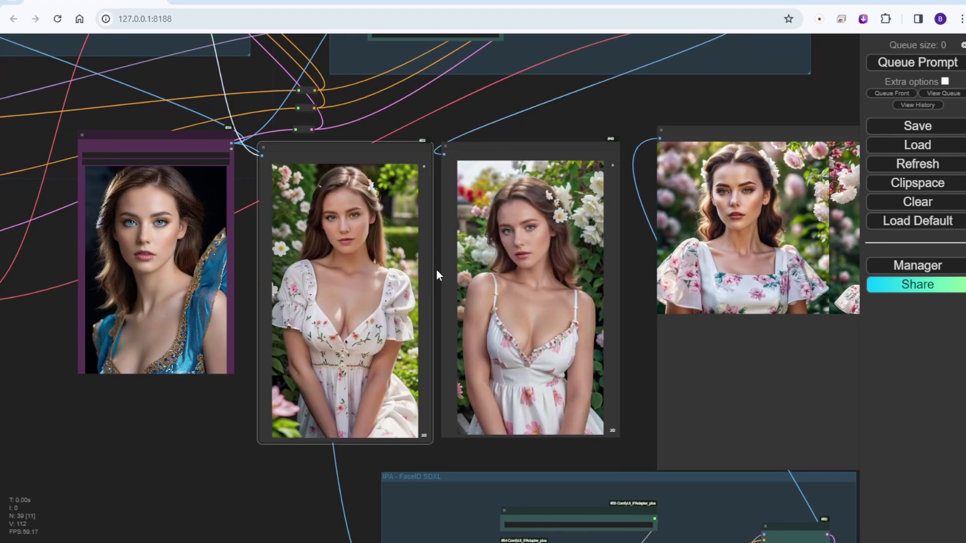
scroll(503, 256, up, 3)
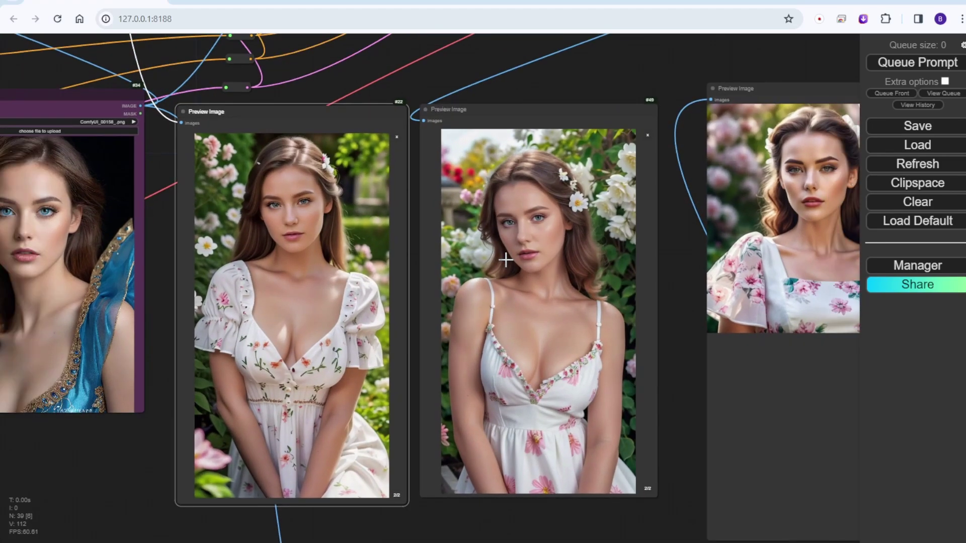
drag(366, 93, 450, 74)
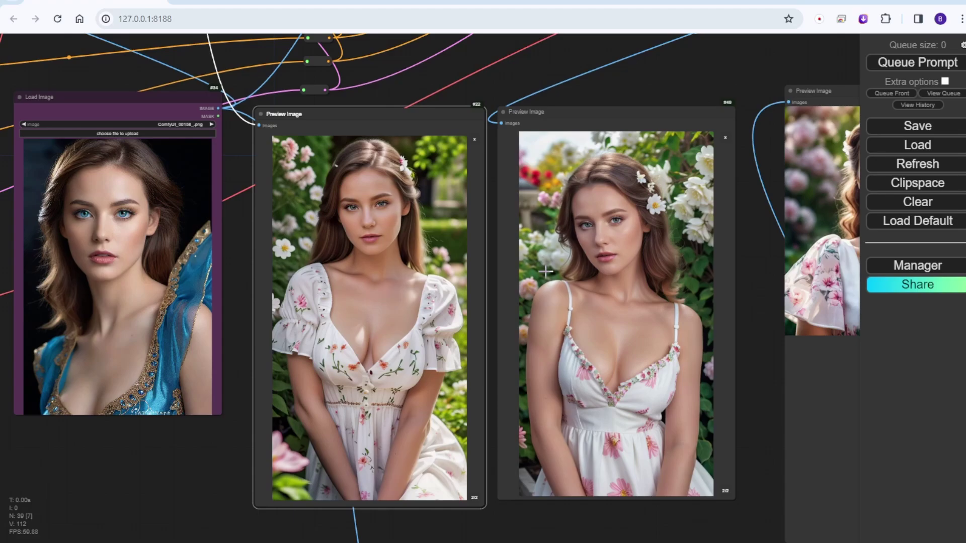
scroll(541, 262, down, 2)
drag(636, 134, 619, 135)
scroll(633, 246, down, 1)
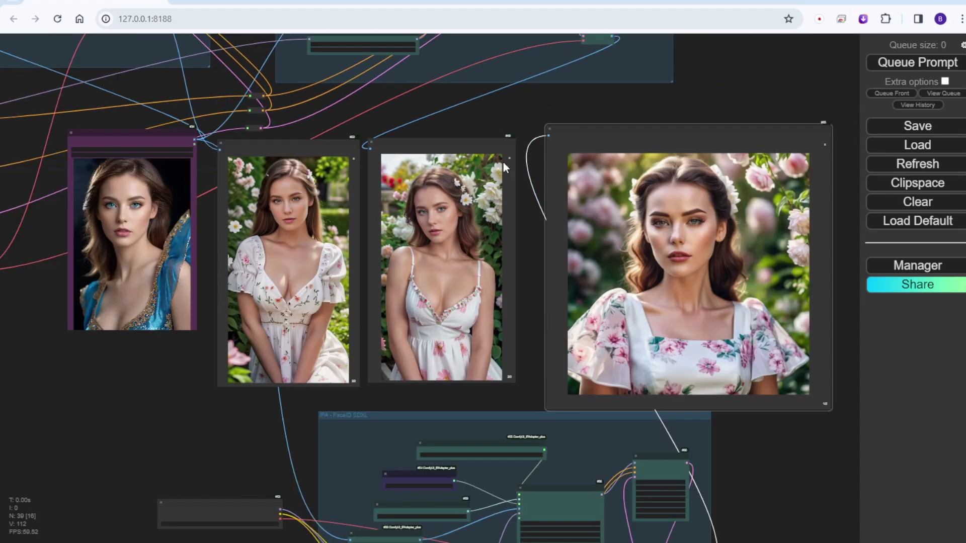
Step: Review the model, CLIP Vision, LoRA and Apply FaceID settings in the SD1.5 FaceID Plus v2 group
drag(511, 108, 373, 160)
scroll(451, 249, up, 3)
scroll(452, 248, up, 2)
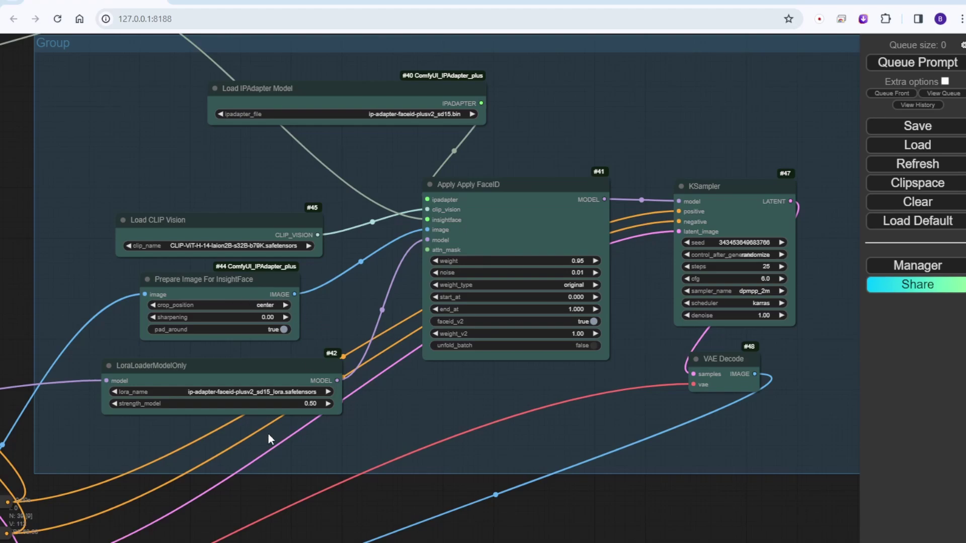
scroll(267, 433, down, 2)
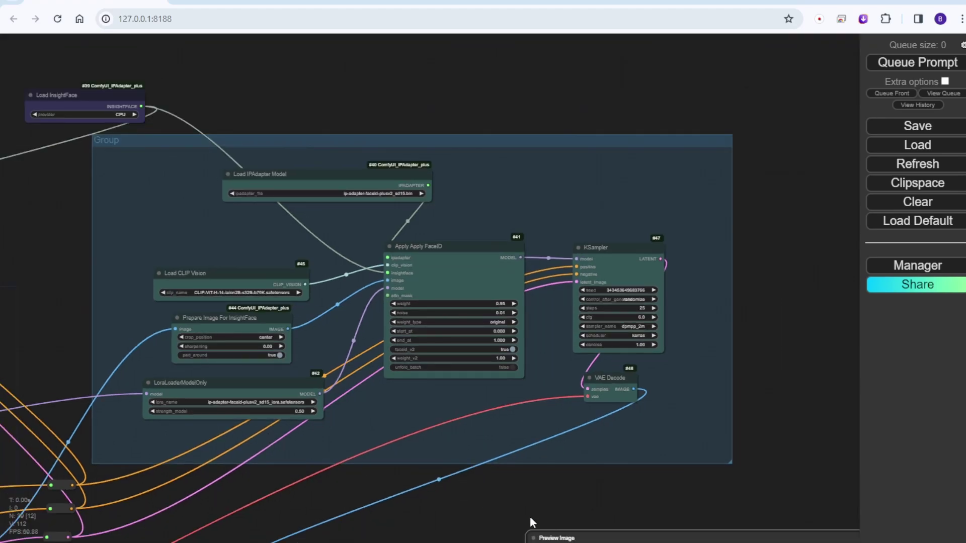
drag(587, 522, 463, 232)
scroll(461, 231, down, 5)
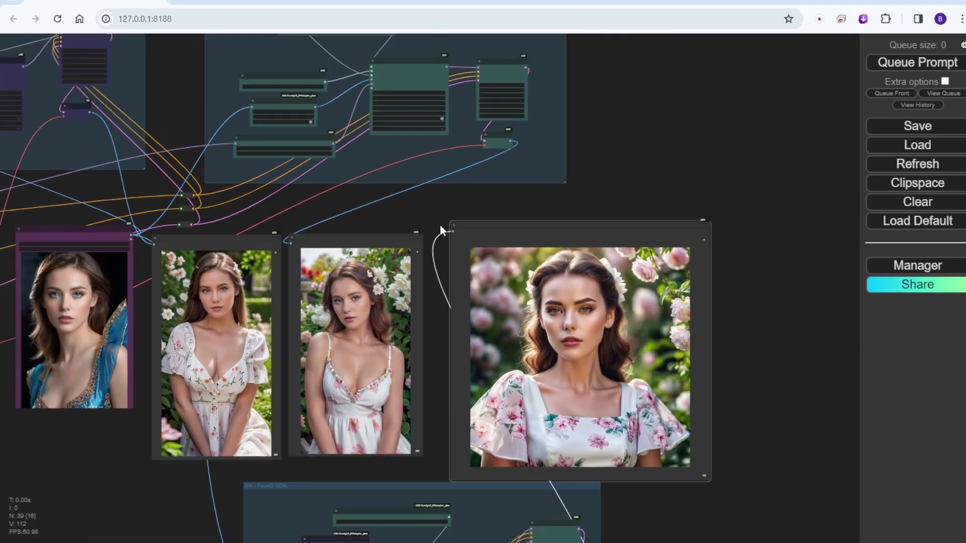
Step: Check the available IPAdapter model files in the IPA - FaceID SDXL group, keeping ip-adapter-faceid_sdxl.bin selected
drag(440, 371, 432, 90)
scroll(424, 276, up, 8)
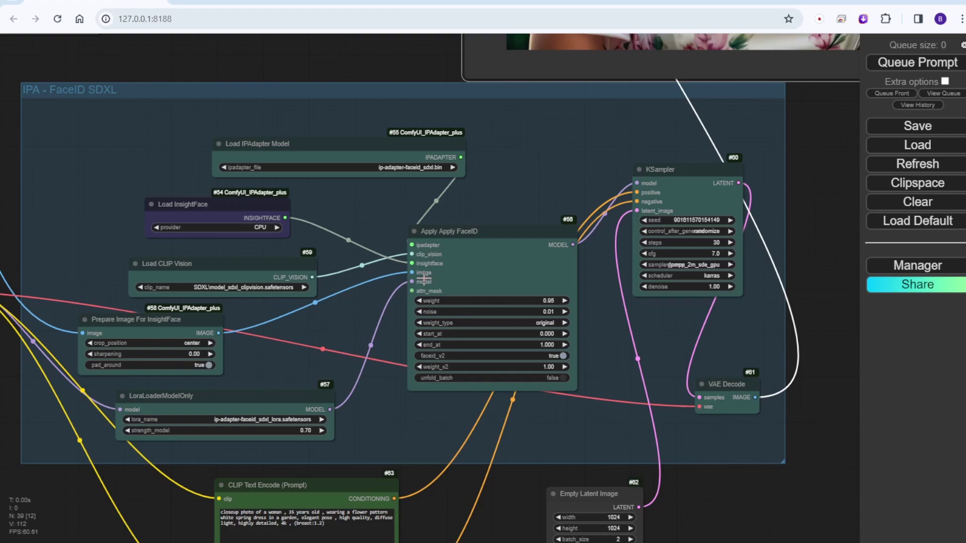
click(408, 167)
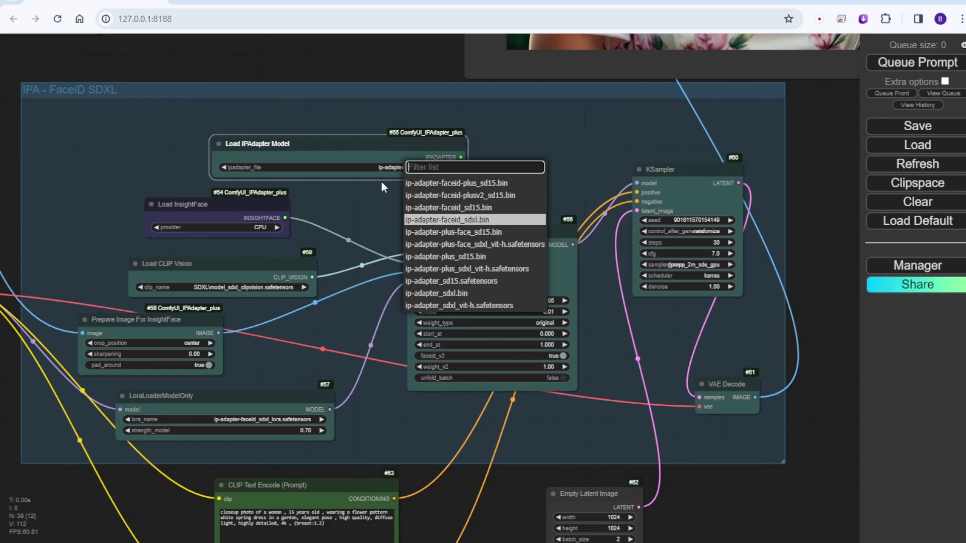
click(422, 220)
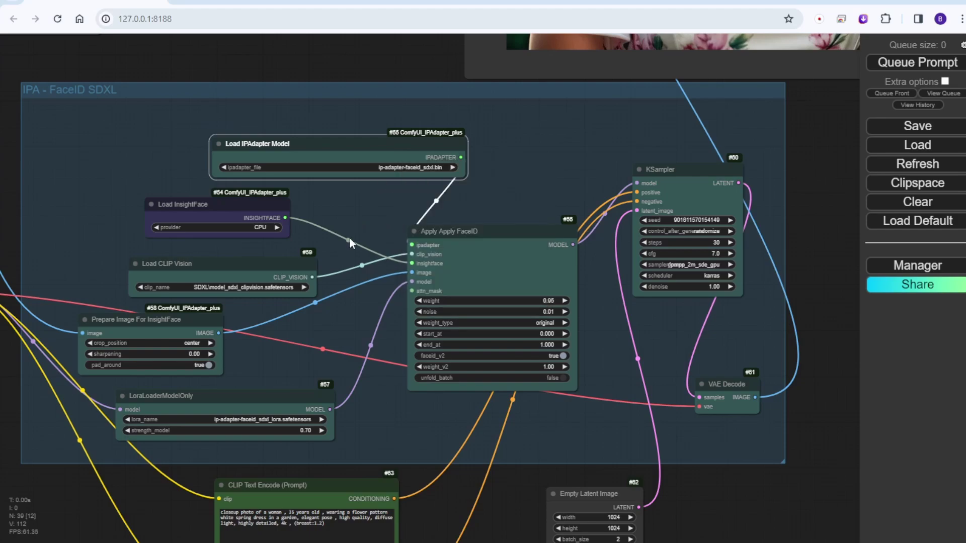
Step: Set the SDXL group's InsightFace provider to CUDA and its CLIP Vision model to CLIP-ViT-H-14-laion2B-s32B-b79K.safetensors
click(277, 227)
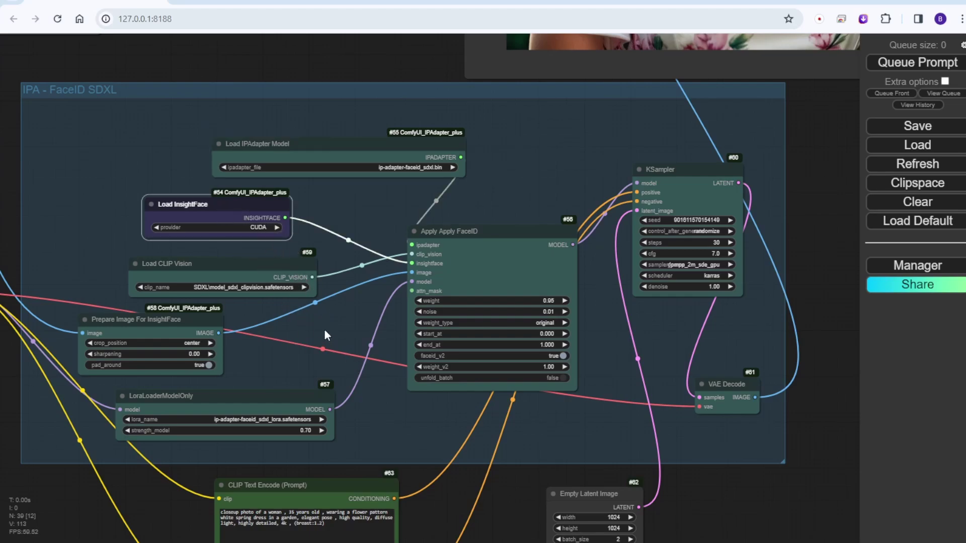
click(281, 288)
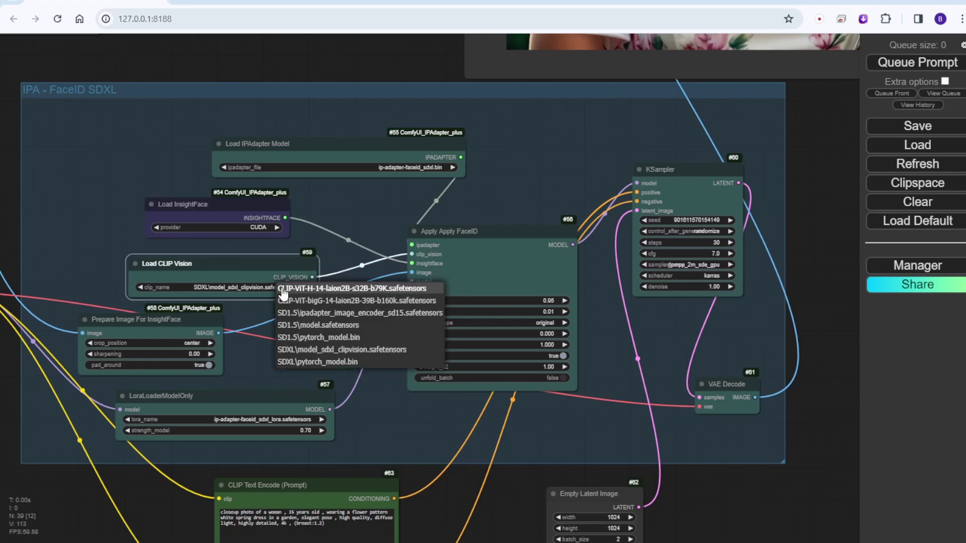
click(385, 289)
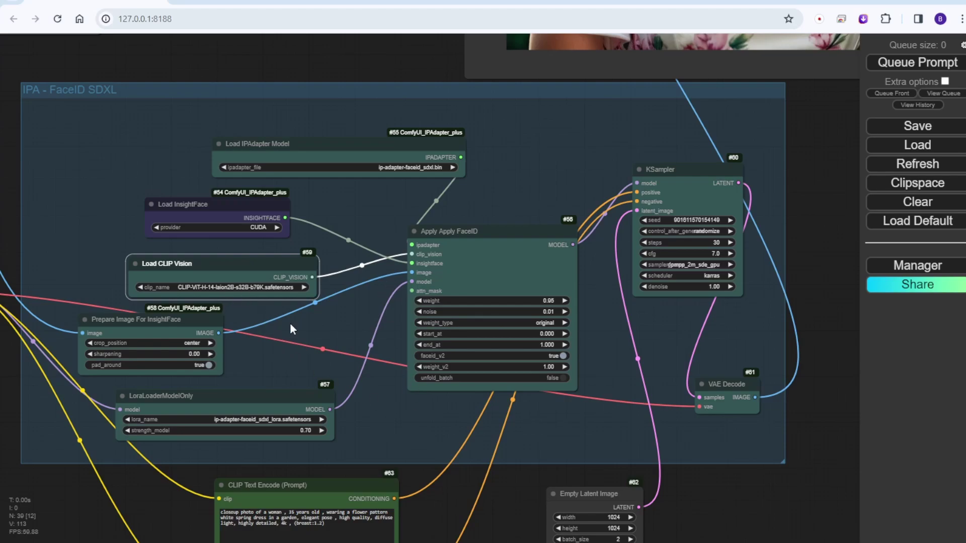
Step: Queue a generation with the changed SDXL settings and bring all the preview nodes into view
scroll(290, 322, down, 5)
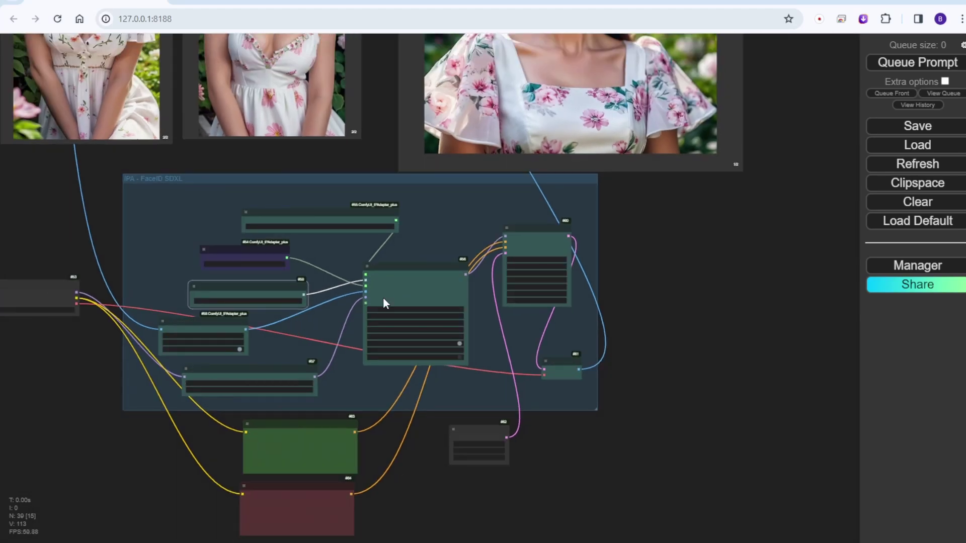
scroll(185, 405, up, 3)
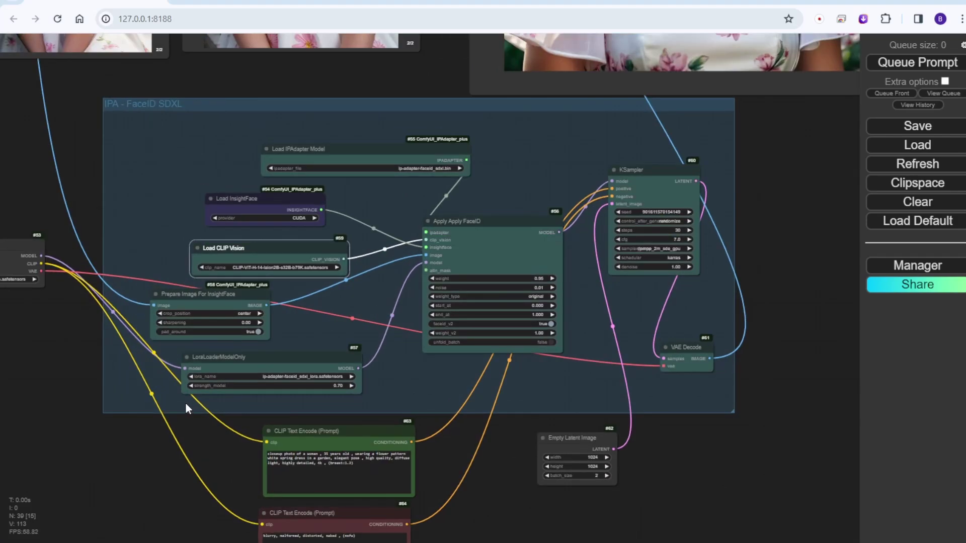
scroll(185, 403, up, 3)
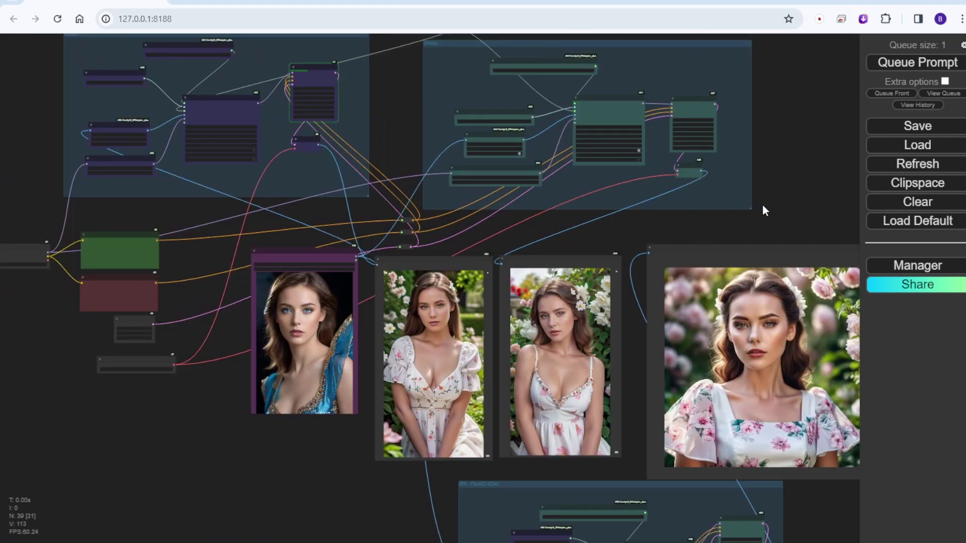
scroll(800, 197, down, 1)
drag(807, 193, 752, 182)
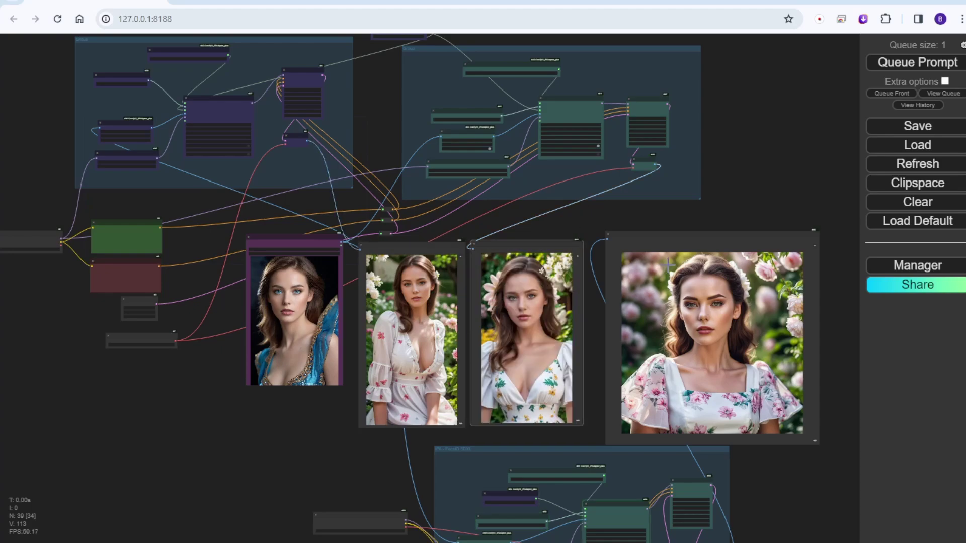
Step: Compare the new SD1.5 faces with the reference portrait and enlarge the second image of the SDXL preview for comparison
scroll(472, 267, up, 3)
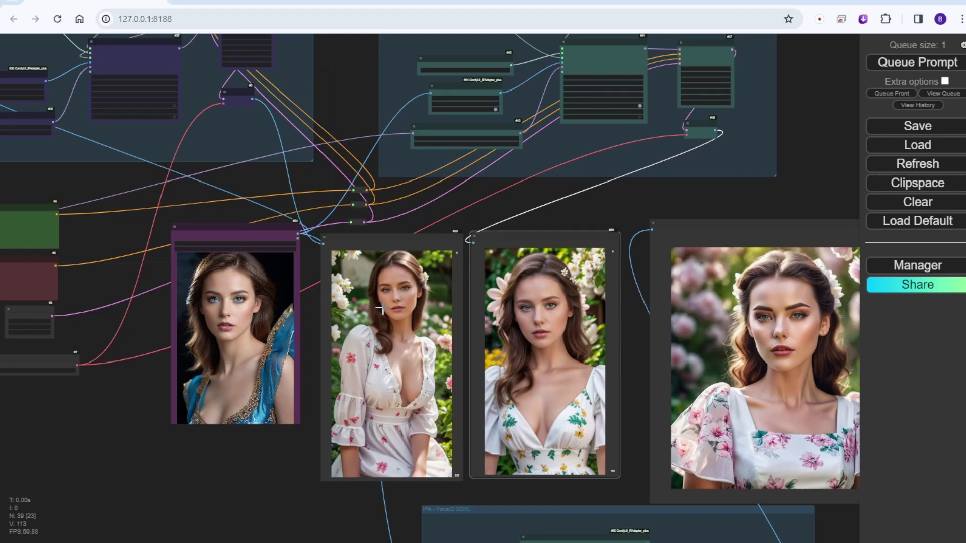
scroll(385, 300, up, 5)
scroll(385, 300, up, 1)
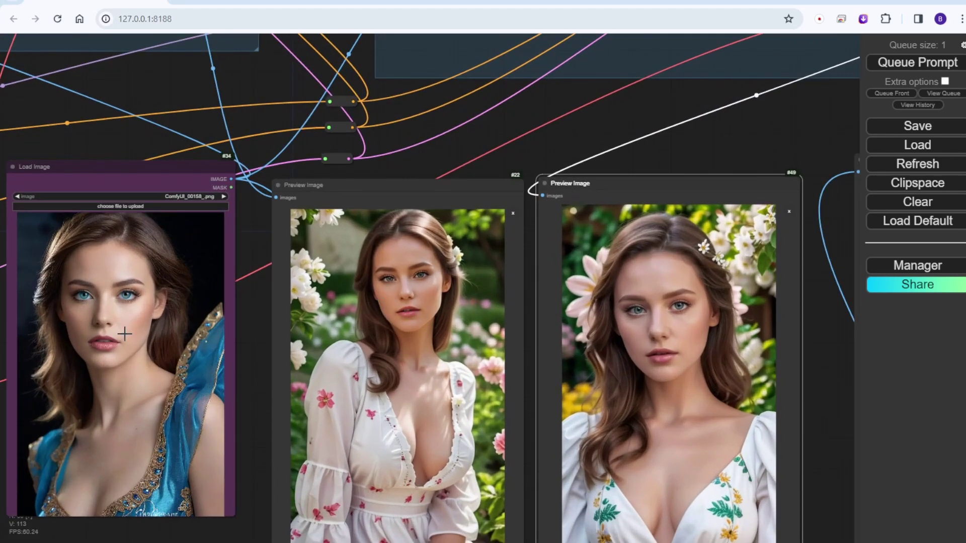
scroll(439, 329, down, 7)
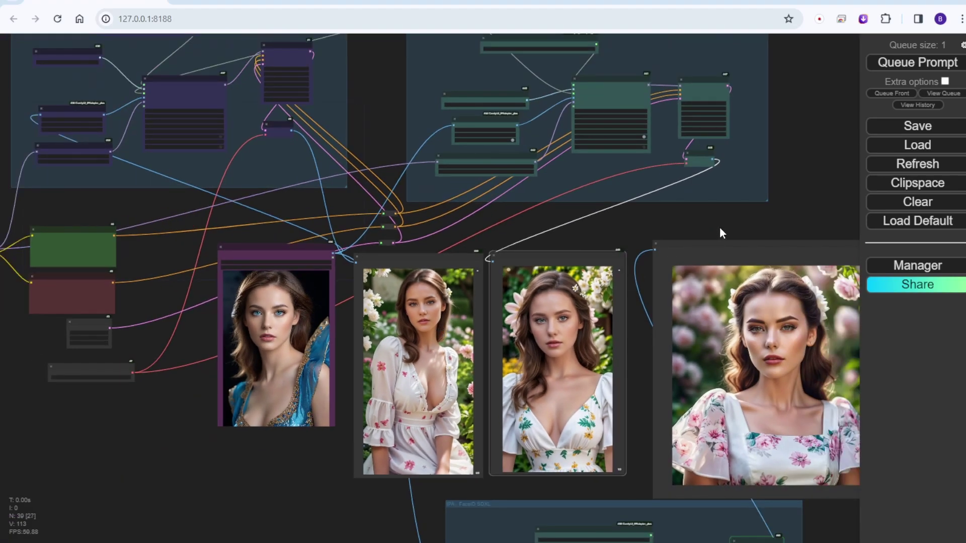
drag(720, 233, 602, 98)
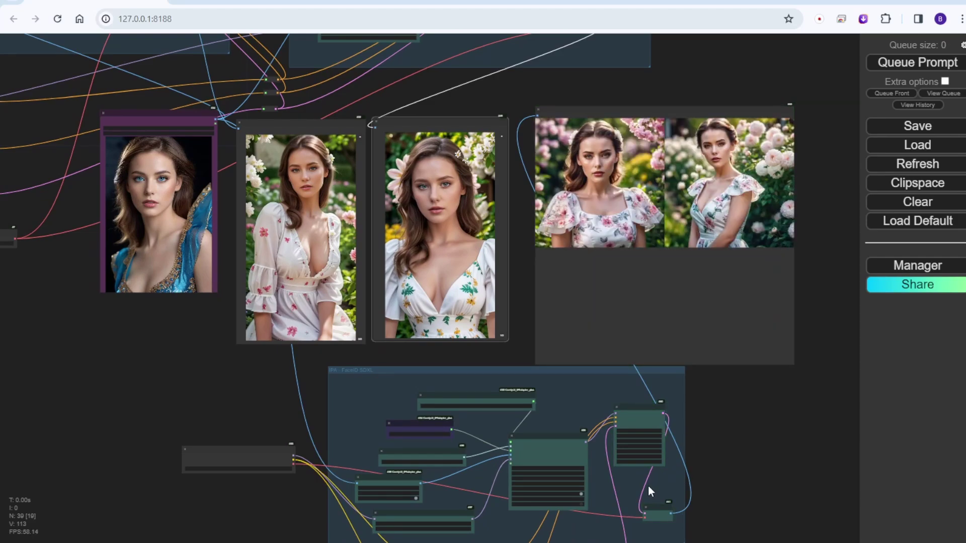
click(702, 168)
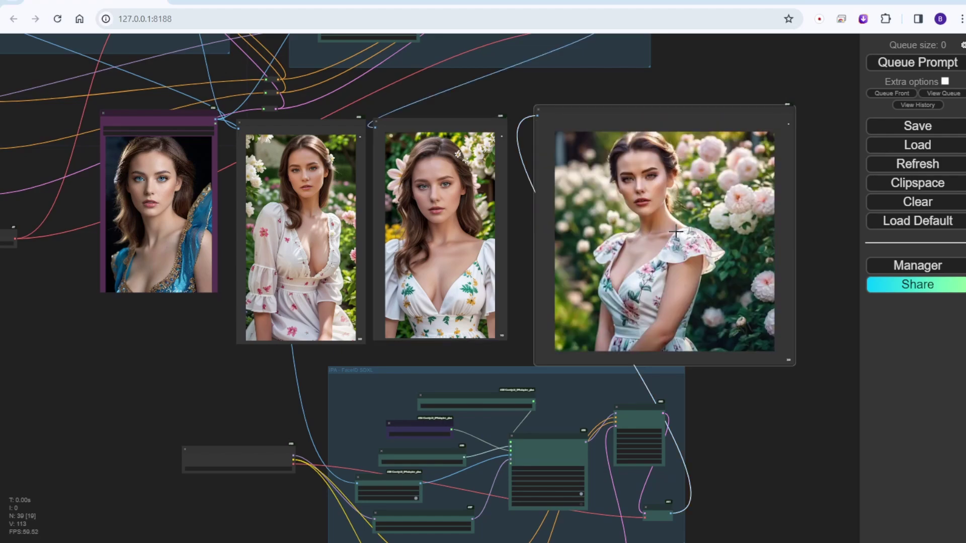
scroll(676, 232, up, 3)
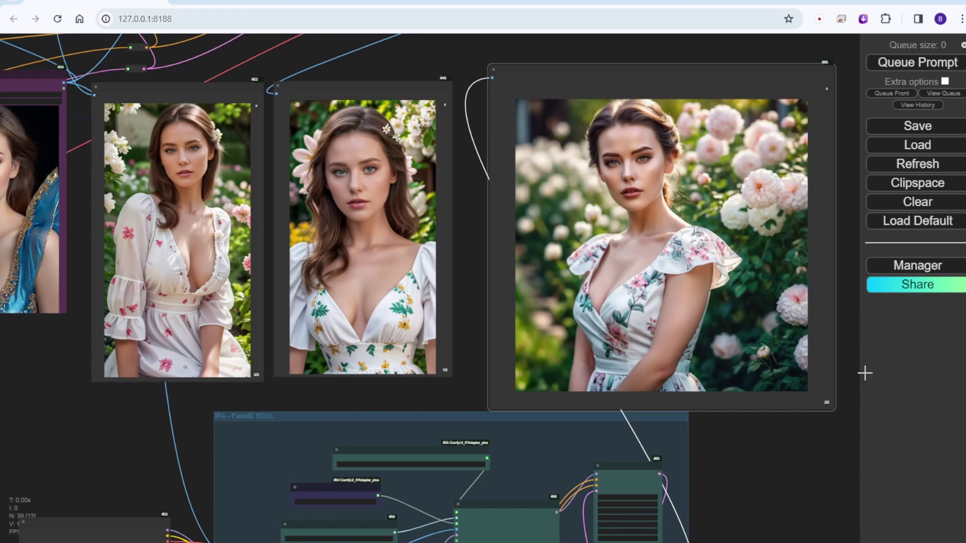
Step: Set the LoRA strength in the SD1.5 FaceID Plus v2 group to 0.8
drag(833, 409, 786, 399)
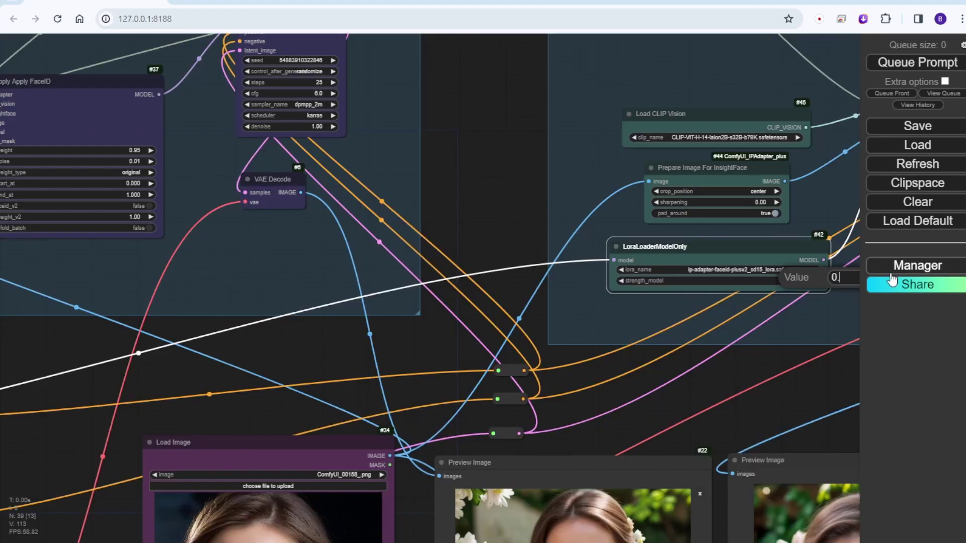
text(5)
key(Return)
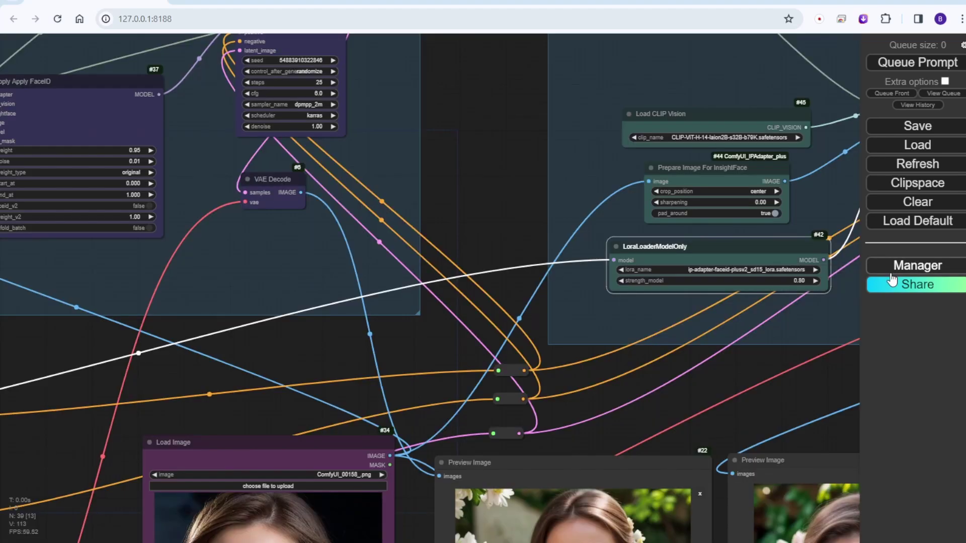
Step: Set the strength of the ip-adapter-faceid_sd15_lora LoRA in the basic SD1.5 FaceID group to 0.8
drag(182, 384, 581, 431)
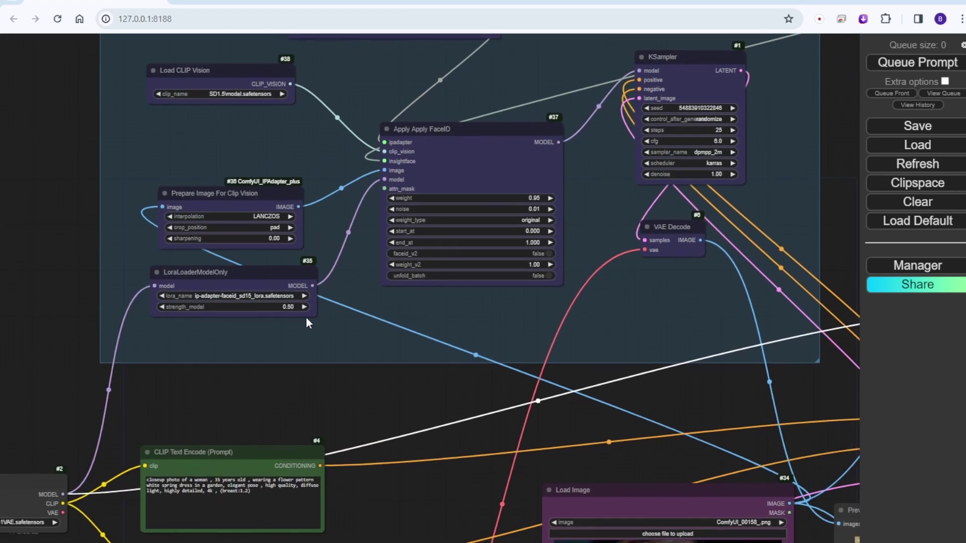
click(290, 307)
key(BackSpace)
key(BackSpace)
key(BackSpace)
text(0.8)
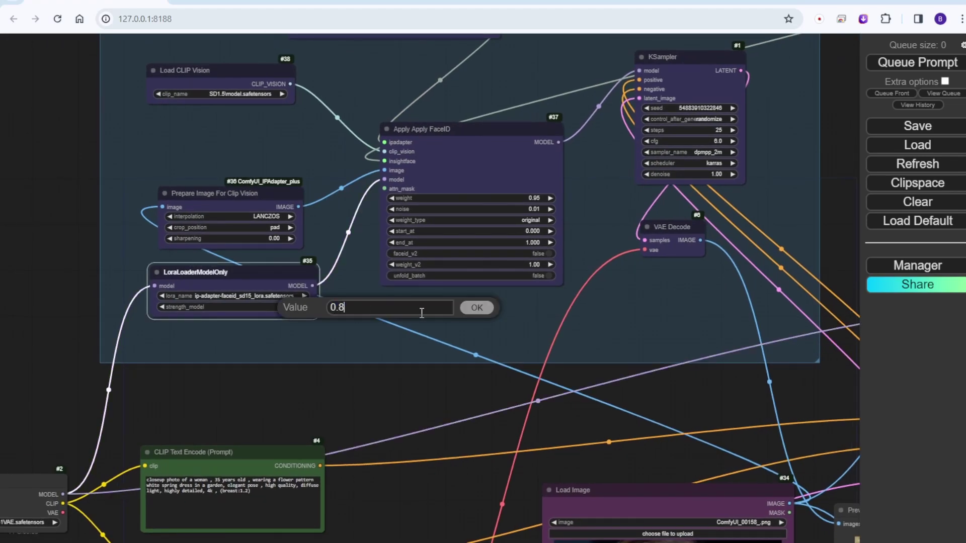
key(Return)
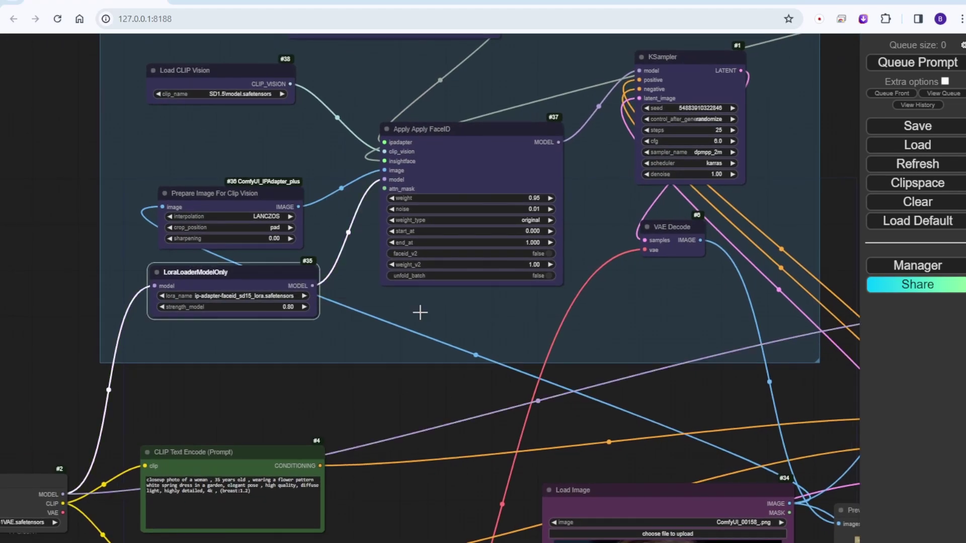
Step: Set the strength of the ip-adapter-faceid_sdxl_lora LoRA in the SDXL FaceID group to 0.8
click(405, 420)
drag(590, 439, 255, 267)
scroll(254, 267, down, 8)
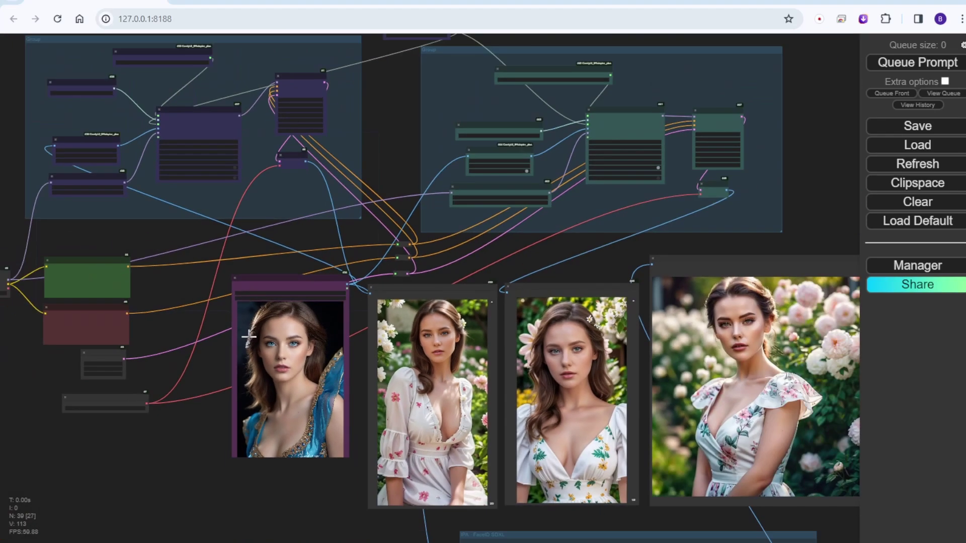
scroll(185, 330, down, 10)
scroll(235, 322, up, 5)
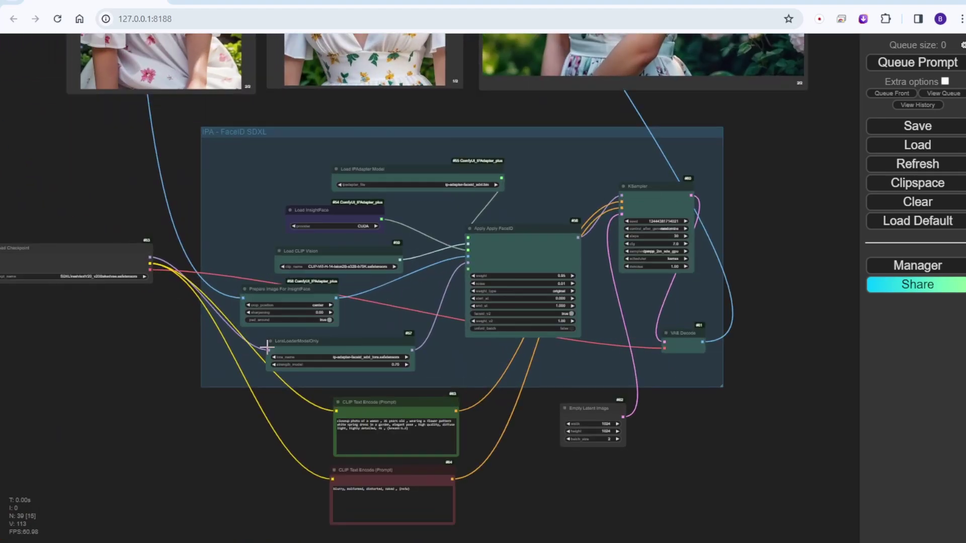
scroll(324, 361, up, 3)
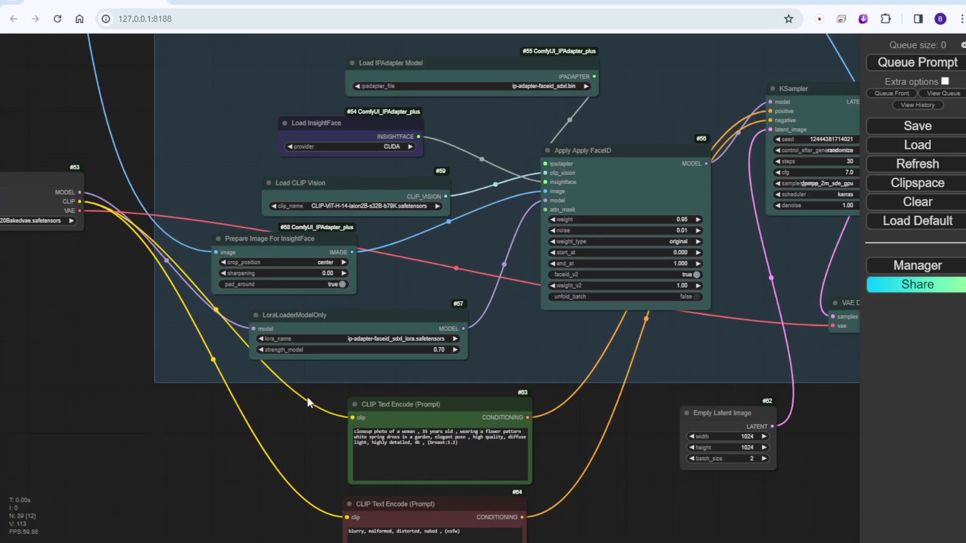
click(346, 345)
text(0.8)
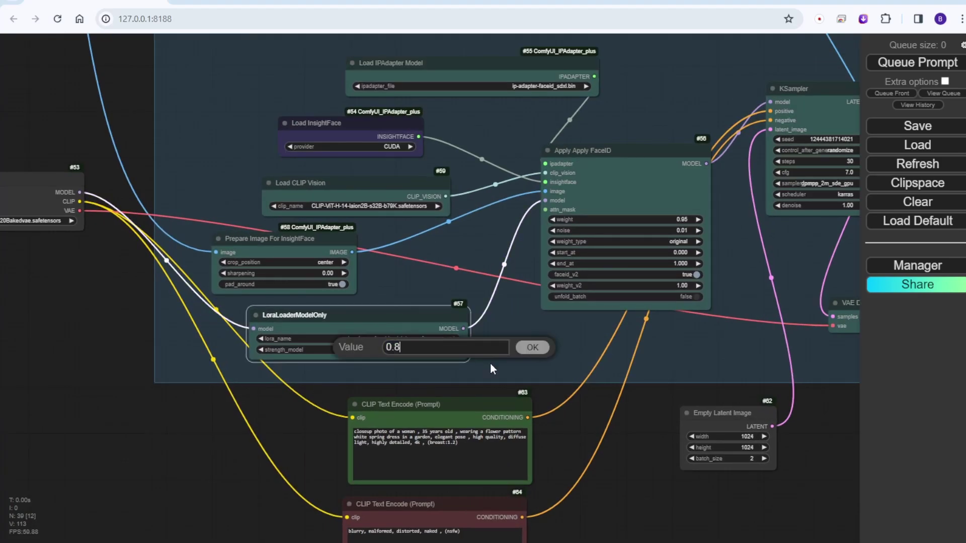
key(Return)
click(190, 447)
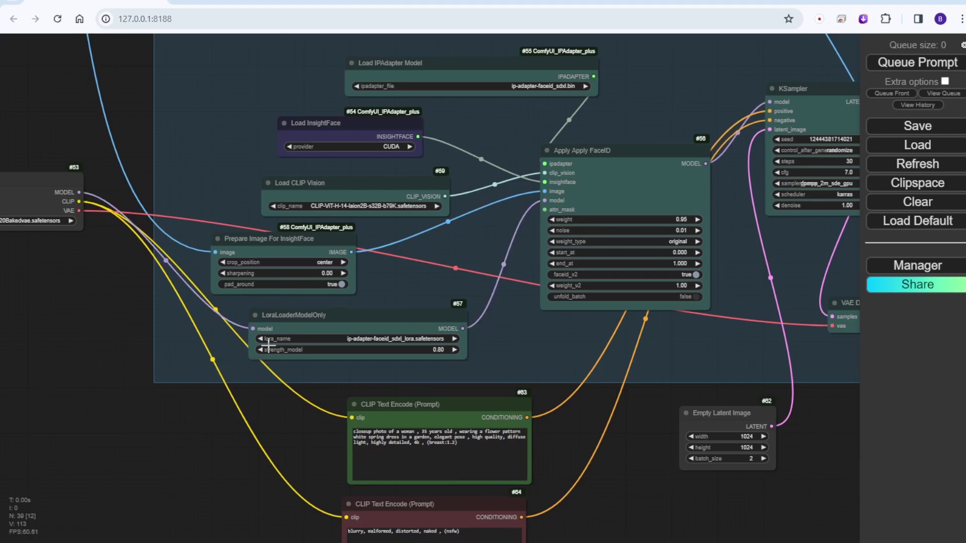
Step: Queue a generation with the updated LoRA strengths, keeping all three preview nodes in view
scroll(121, 343, down, 10)
drag(61, 190, 204, 402)
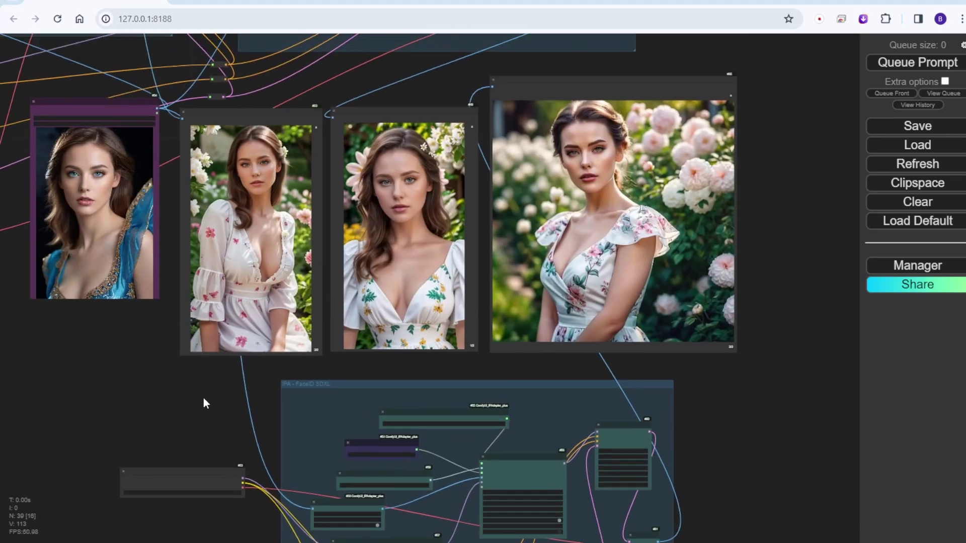
scroll(203, 403, down, 3)
key(ctrl+Return)
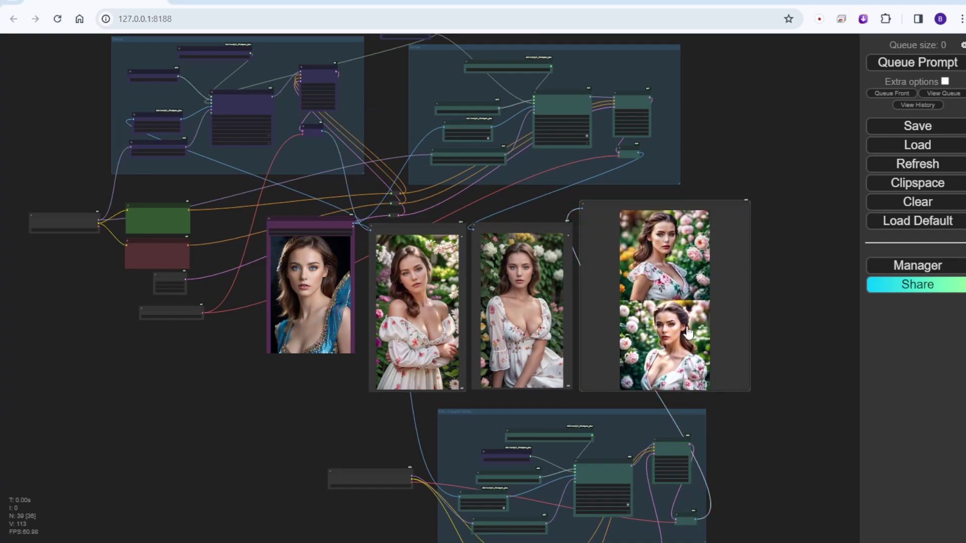
Step: Enlarge the first image in the SDXL preview and narrow that preview node to fit it
scroll(687, 333, up, 3)
drag(767, 105, 628, 75)
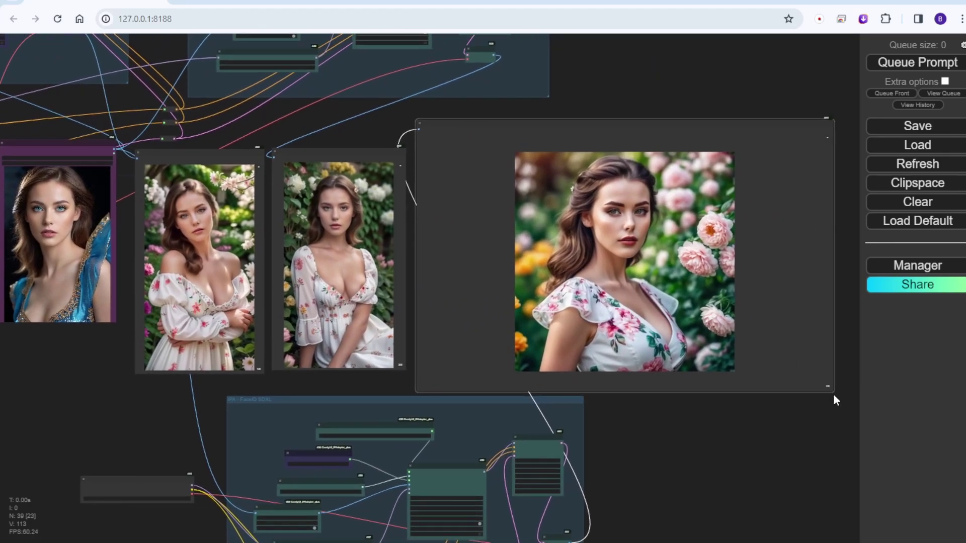
drag(831, 391, 660, 384)
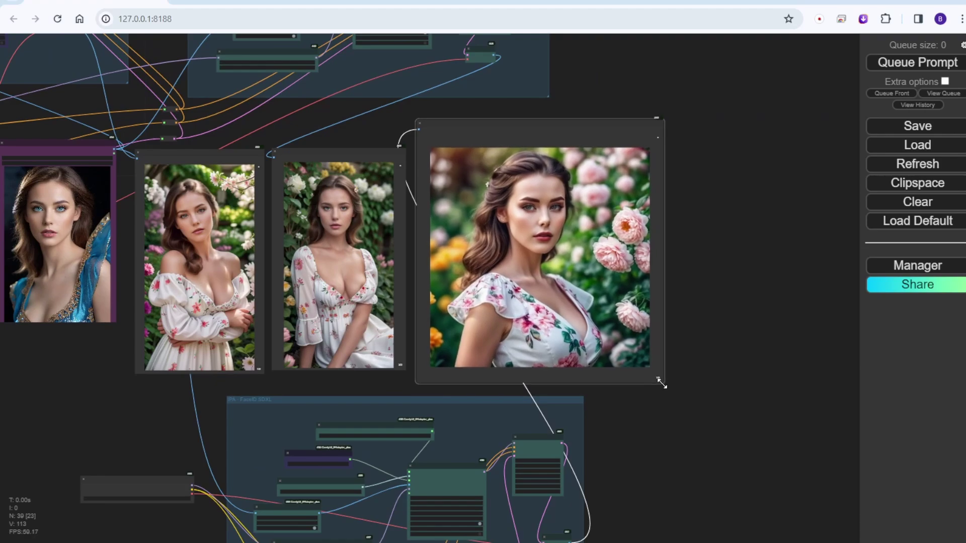
drag(692, 327, 805, 370)
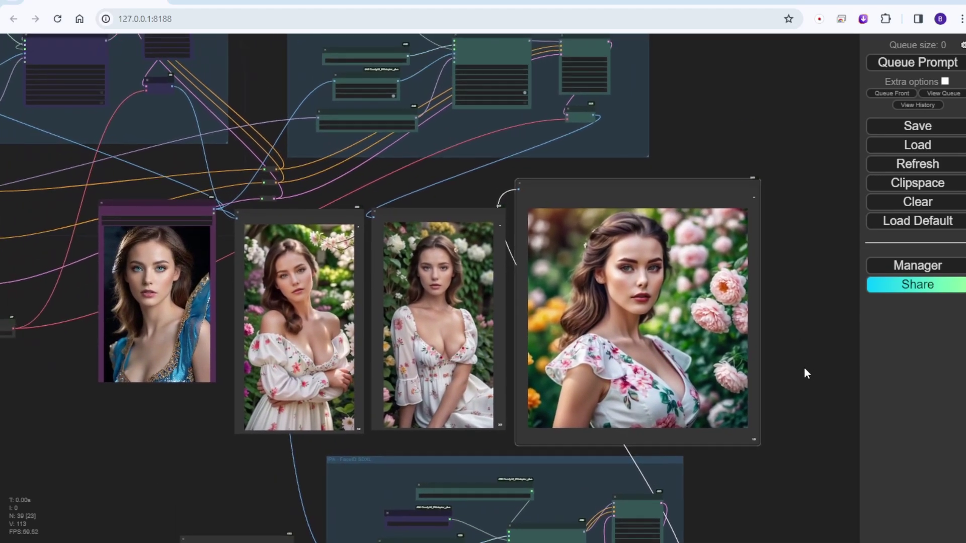
Step: Compare the generated faces with the reference portrait, switching the SD1.5 Plus v2 preview to its first image
scroll(781, 360, up, 2)
drag(292, 142, 351, 109)
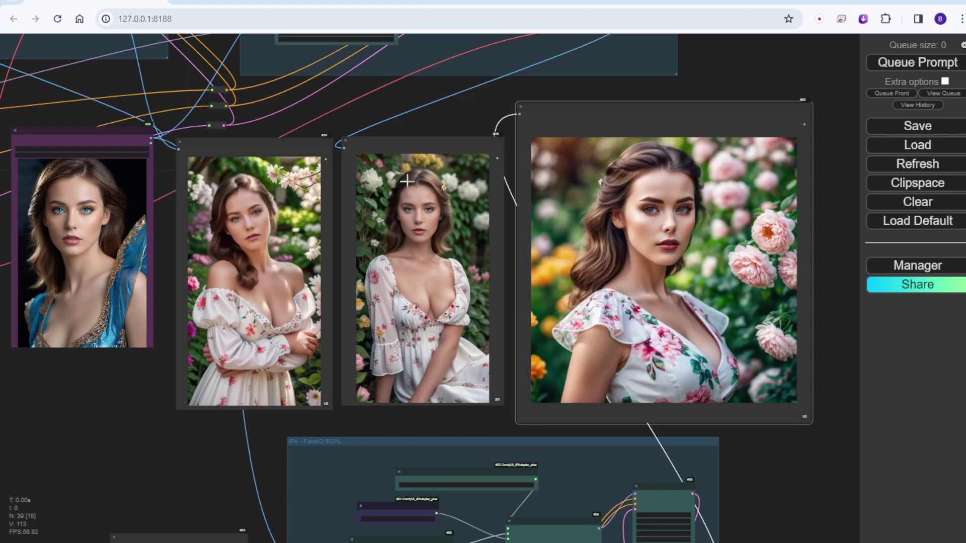
click(483, 140)
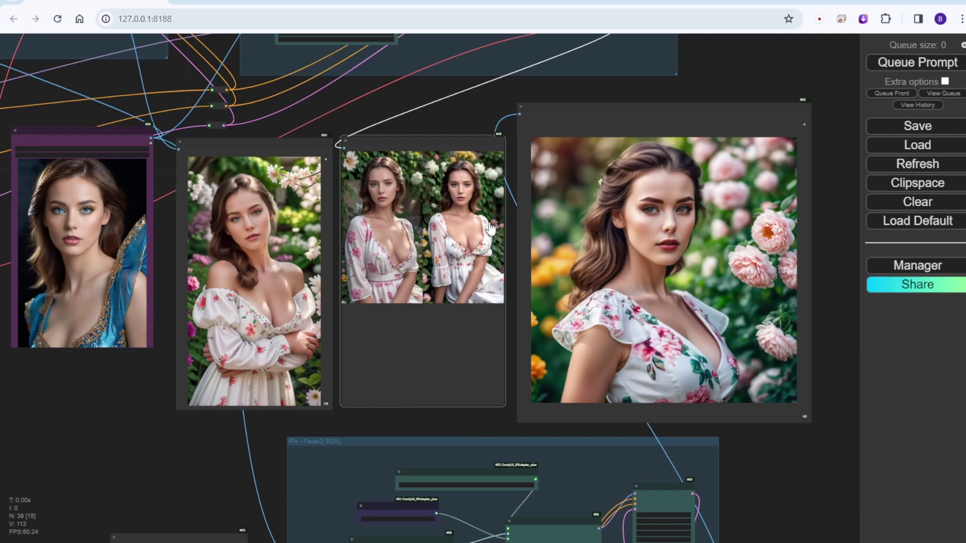
click(387, 158)
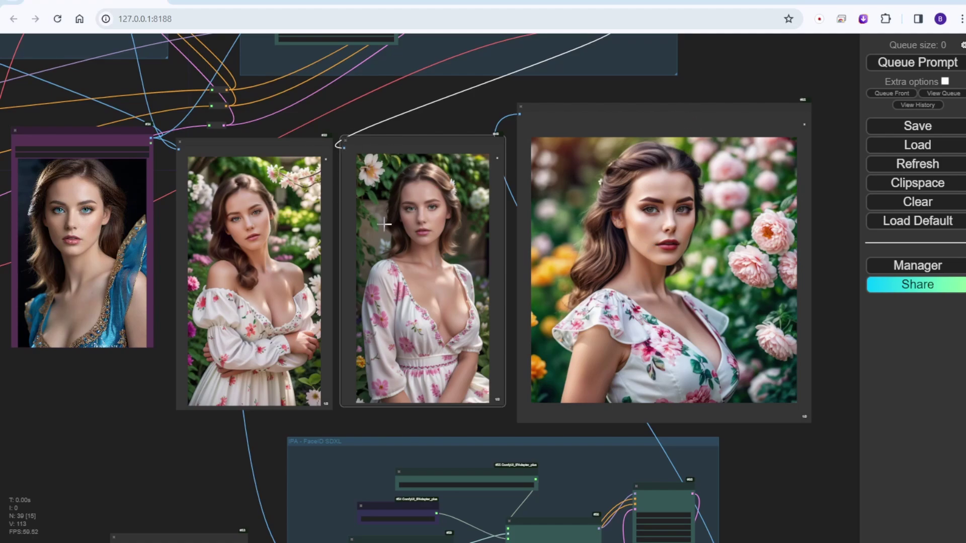
Step: Place the SDXL preview directly beside the reference portrait to compare the faces, and return it beside the SD1.5 previews
drag(692, 109, 354, 119)
drag(589, 188, 675, 194)
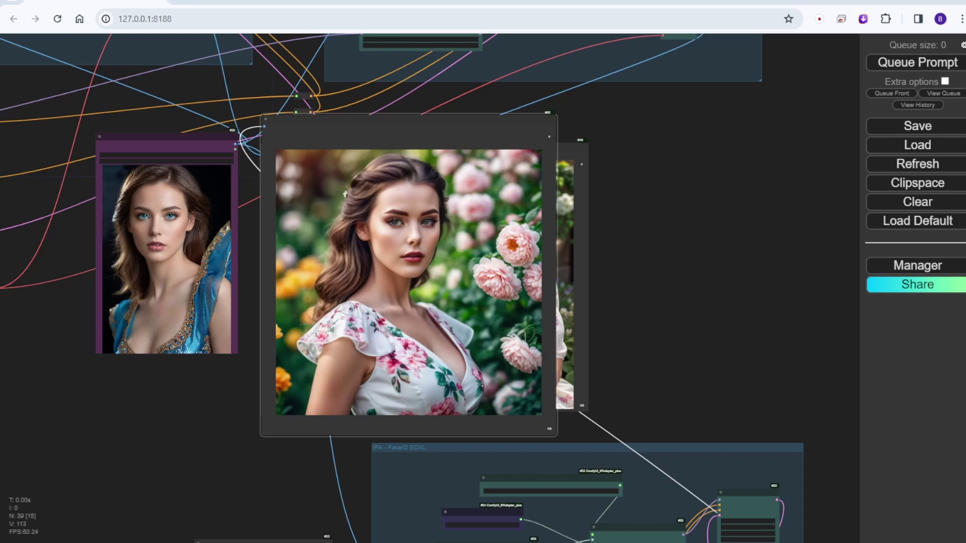
drag(463, 121, 807, 115)
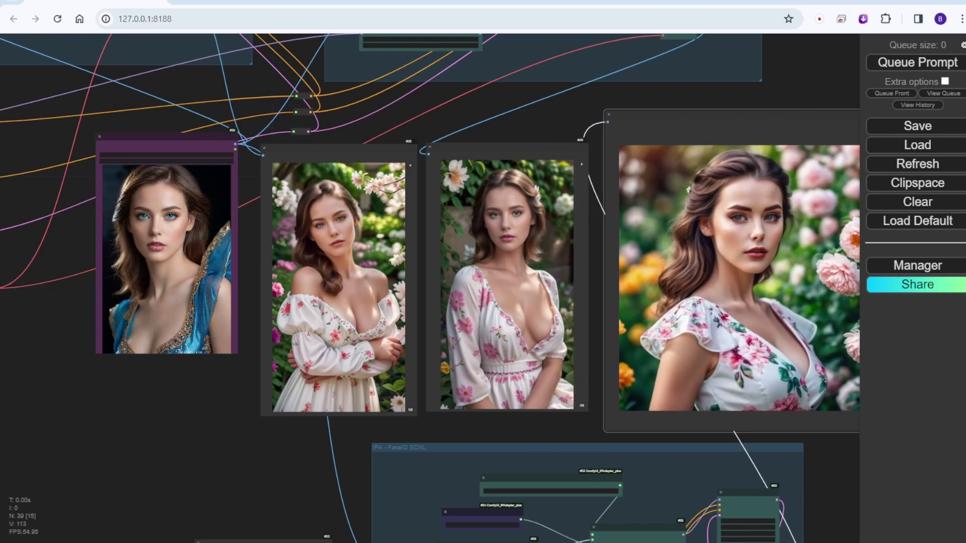
Step: Load the portrait of the man in a white T-shirt as the reference image and queue a generation
scroll(84, 240, up, 2)
drag(83, 239, 355, 352)
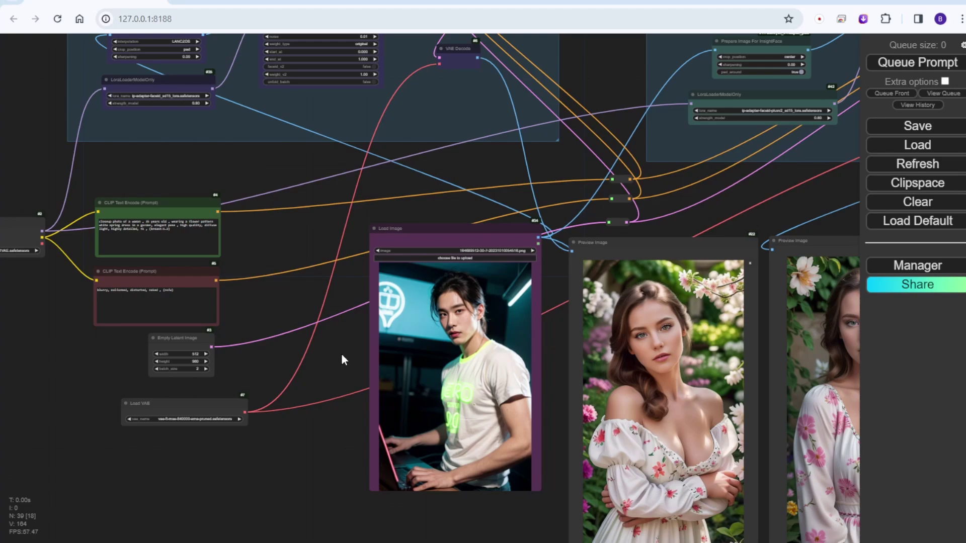
scroll(340, 353, down, 4)
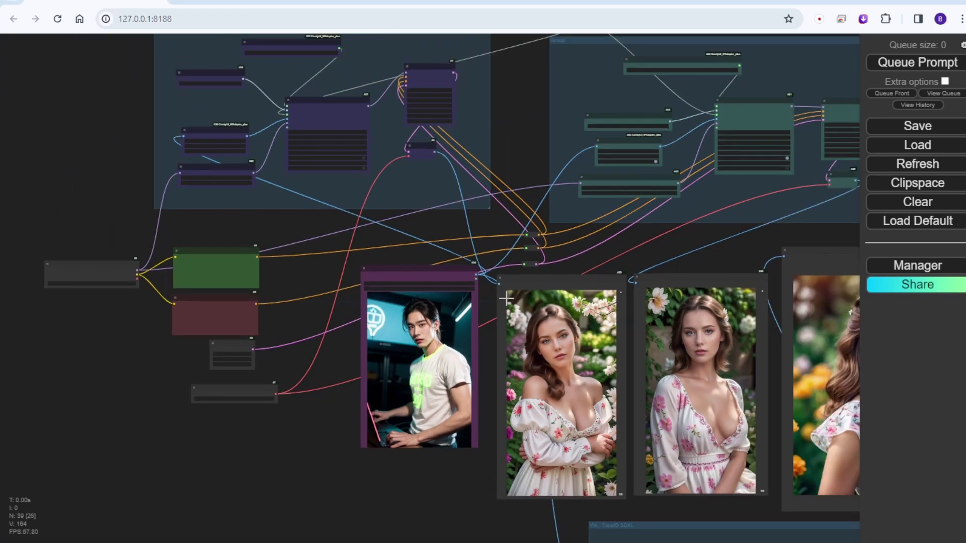
drag(635, 246, 423, 215)
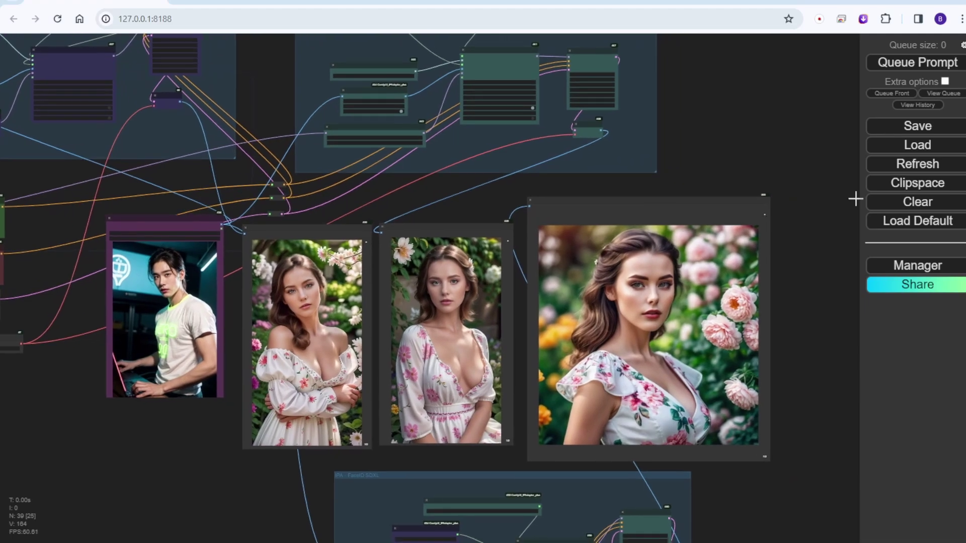
click(939, 63)
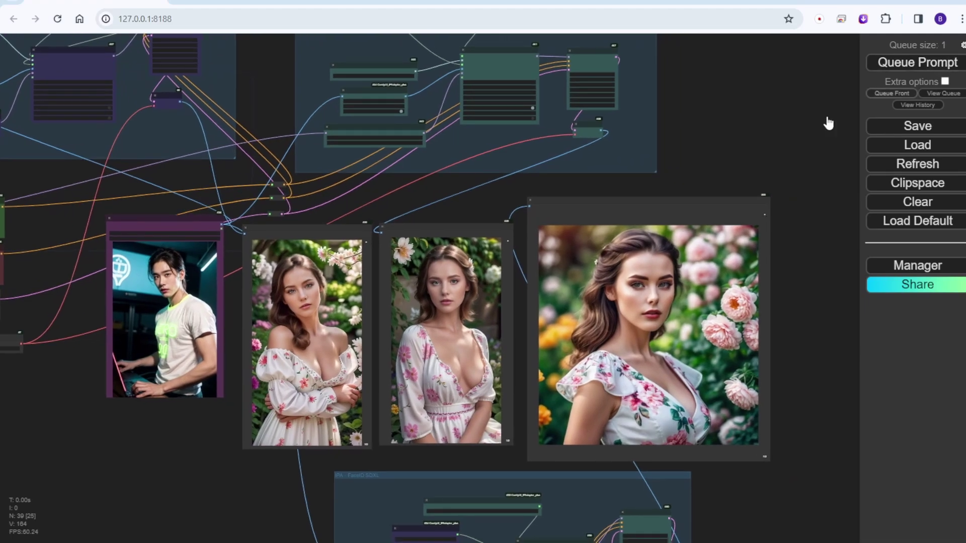
Step: Examine the new images in the SD1.5 and SDXL previews against the man's reference image
scroll(657, 151, down, 1)
scroll(656, 154, up, 1)
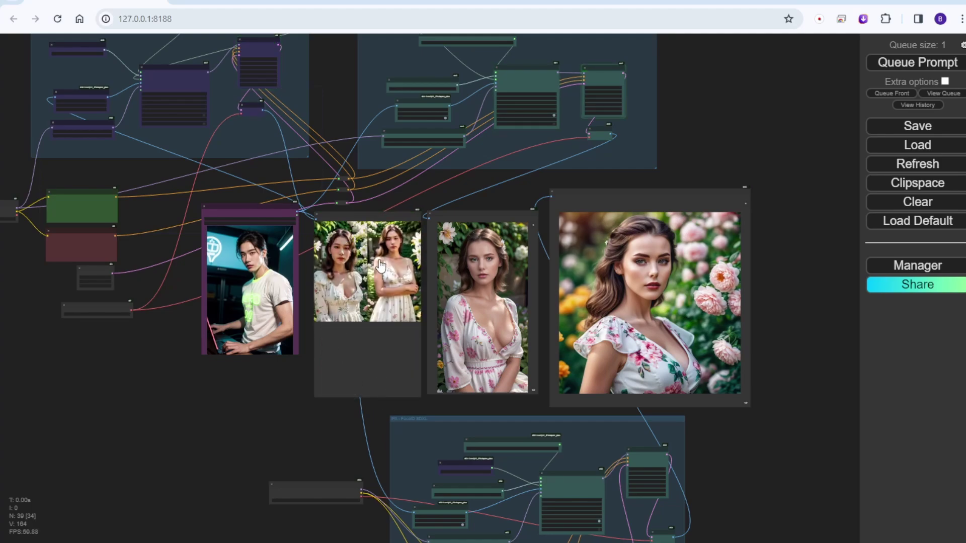
scroll(379, 261, up, 7)
scroll(379, 264, up, 2)
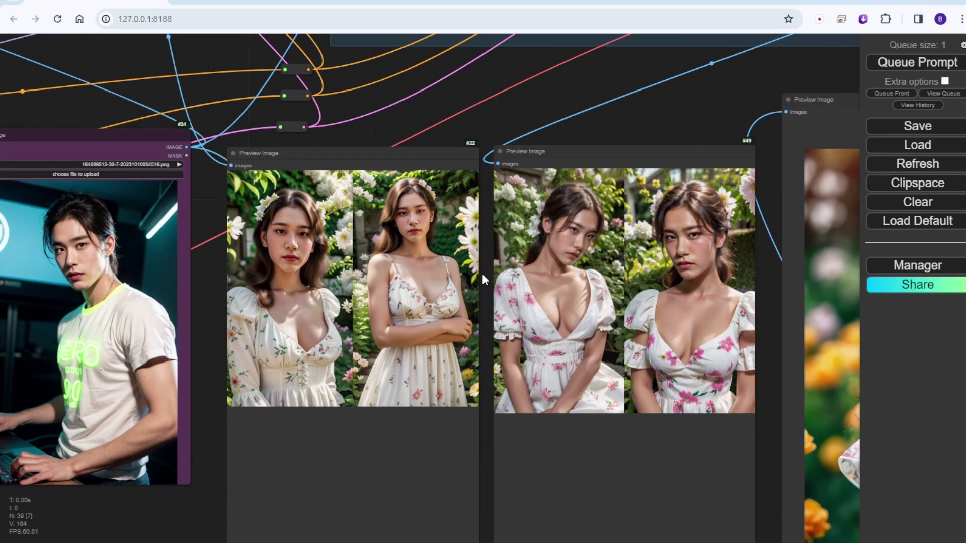
scroll(383, 242, down, 2)
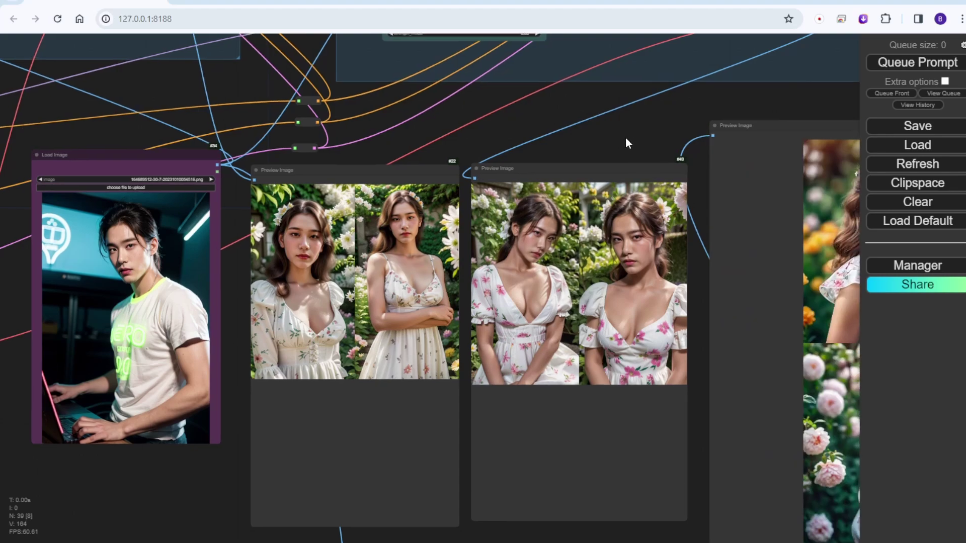
drag(625, 137, 401, 114)
scroll(402, 113, down, 3)
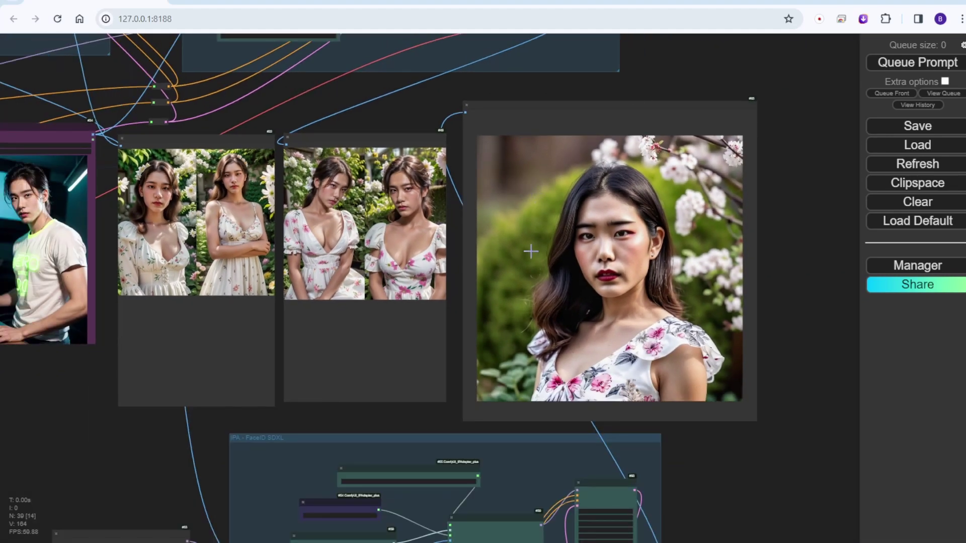
Step: Enlarge the second Plus v2 image and the first basic SD1.5 image beside the reference to compare the faces
double_click(335, 408)
drag(295, 415, 407, 384)
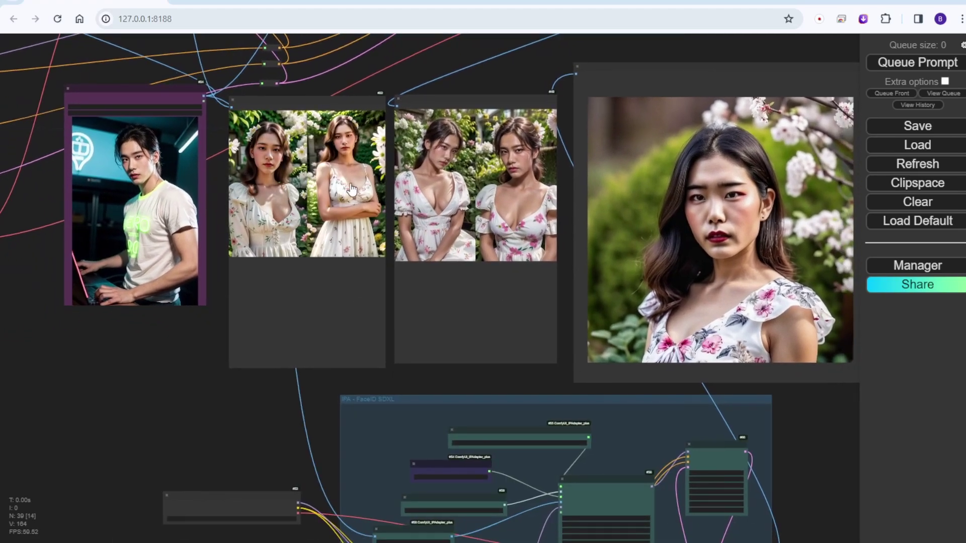
click(514, 191)
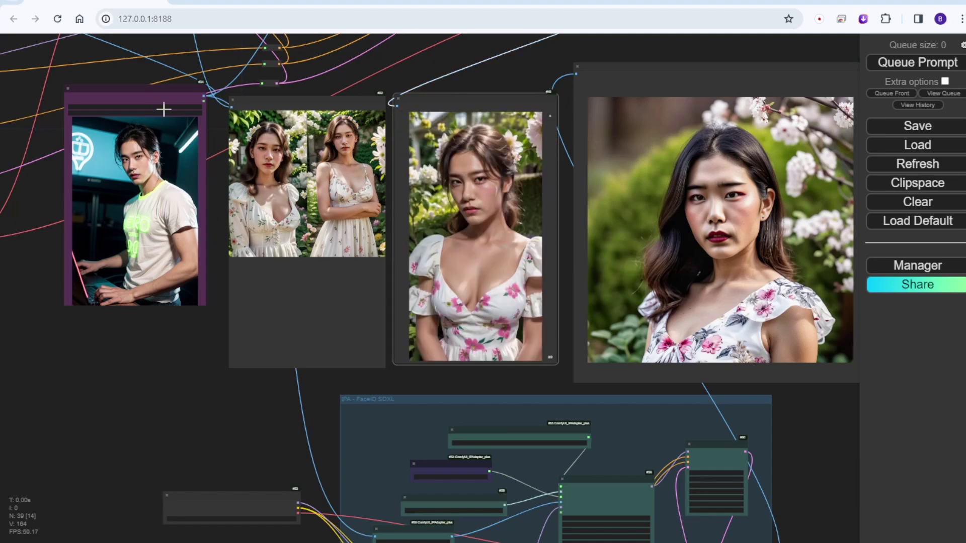
mouse_move(154, 95)
mouse_down()
mouse_move(394, 129)
mouse_move(397, 121)
mouse_move(368, 129)
mouse_move(148, 101)
mouse_up()
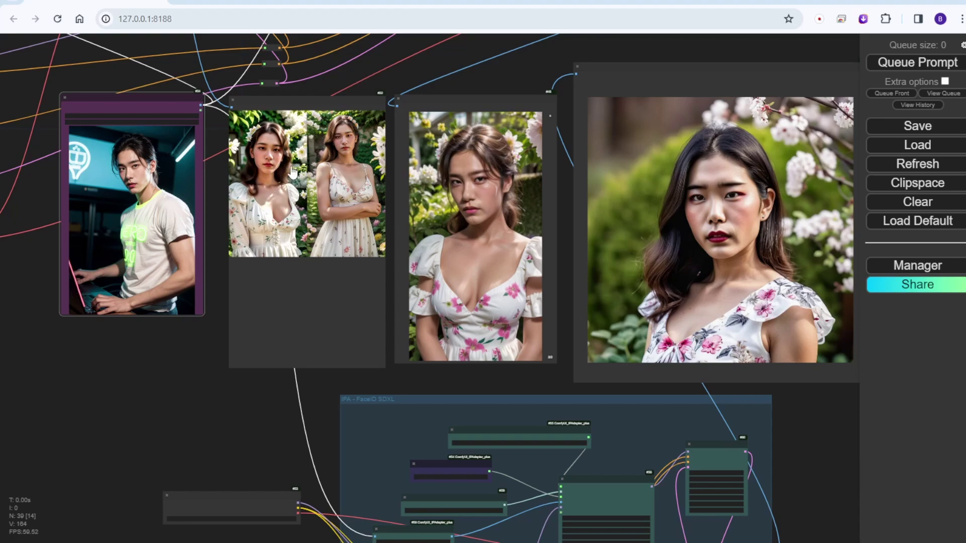
click(262, 166)
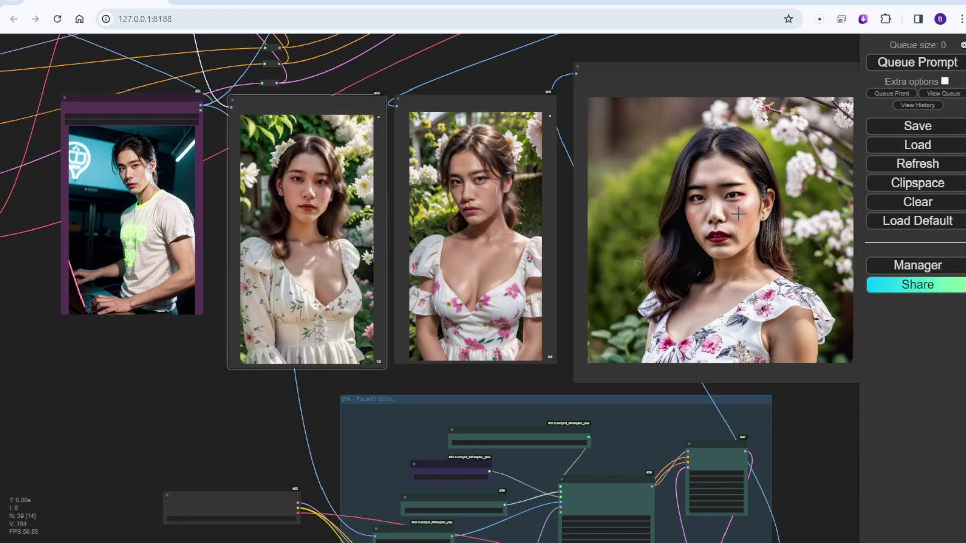
Step: Turn off faceid_v2 on the Apply FaceID node in the SDXL group
drag(811, 432, 586, 288)
scroll(579, 302, up, 6)
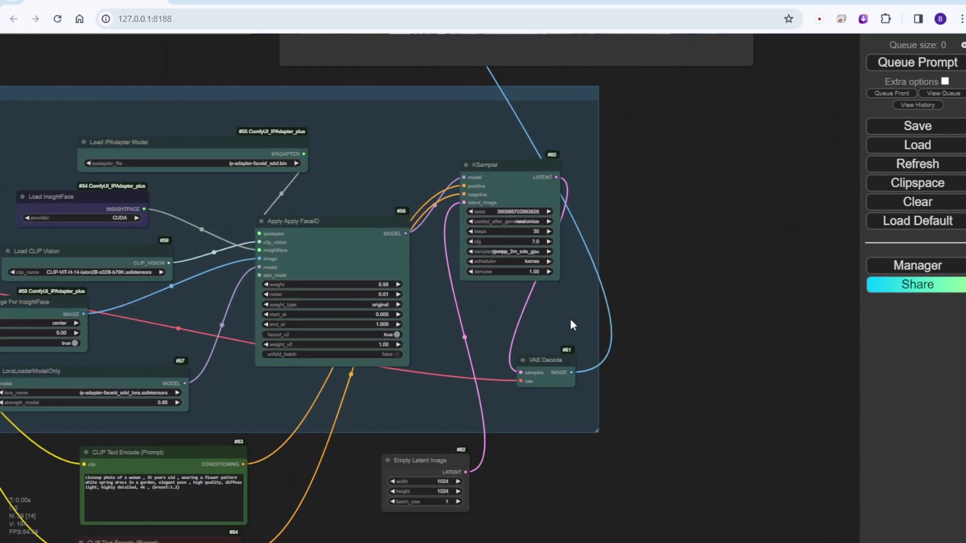
click(375, 336)
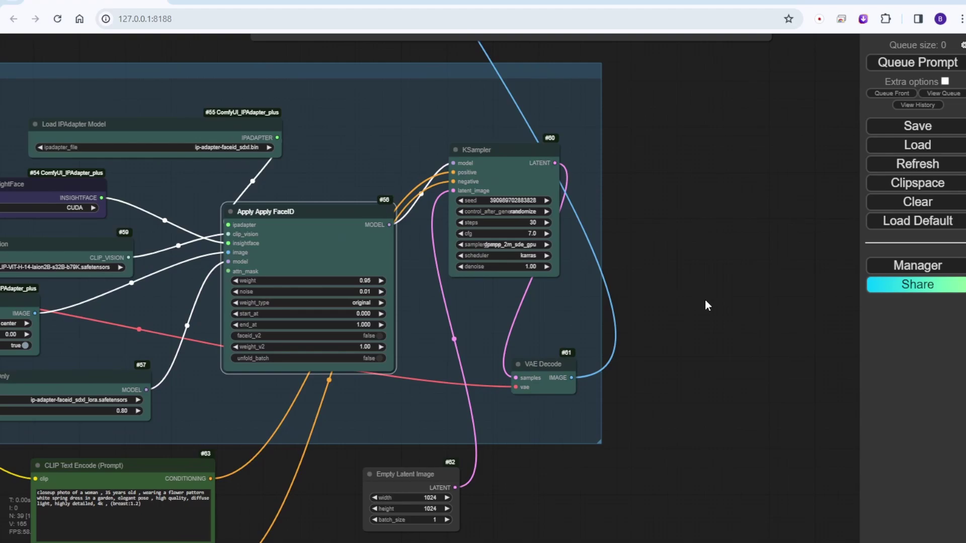
scroll(706, 305, down, 2)
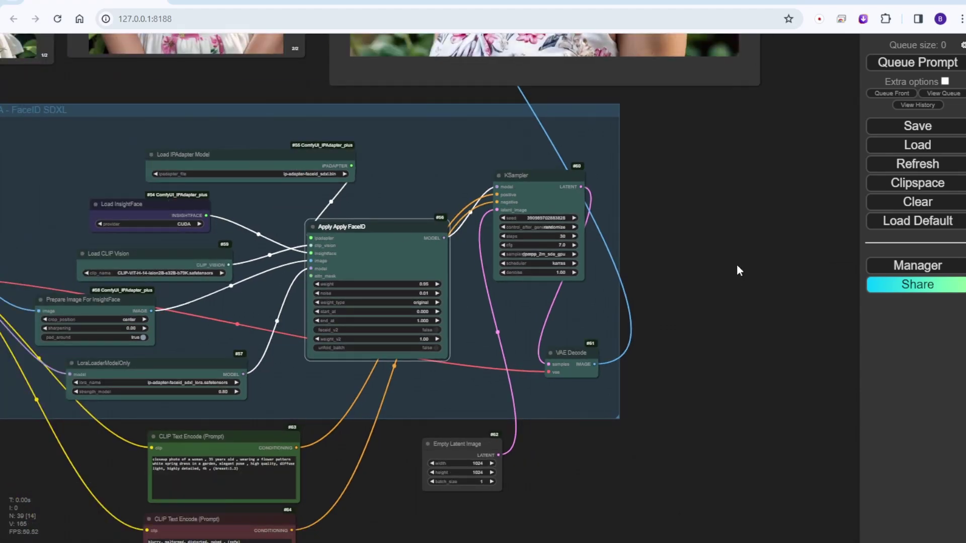
Step: Set the SDXL group's KSampler to the euler_ancestral sampler with the normal scheduler
drag(674, 173, 755, 542)
scroll(737, 533, down, 4)
scroll(382, 393, down, 4)
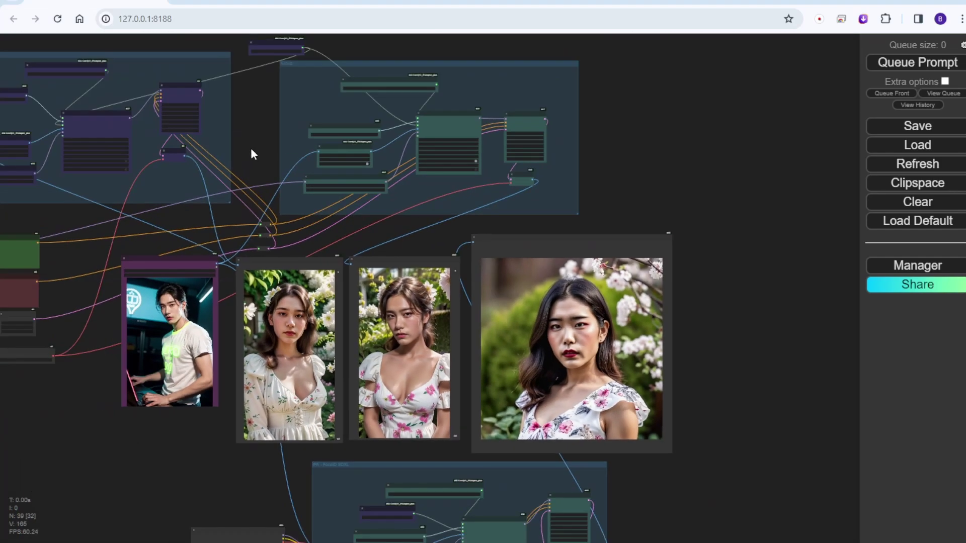
drag(253, 153, 276, 308)
scroll(295, 262, up, 5)
scroll(804, 456, up, 10)
click(533, 159)
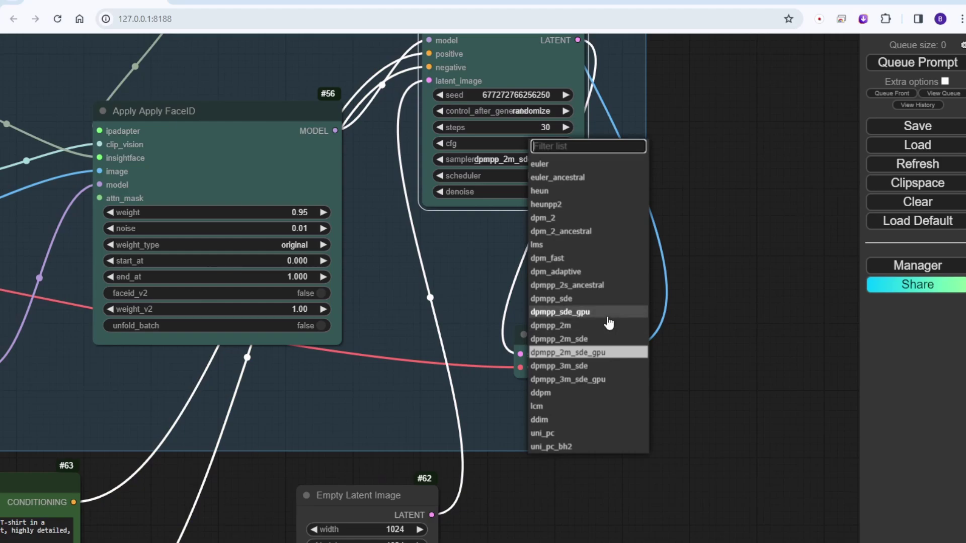
click(601, 177)
click(529, 179)
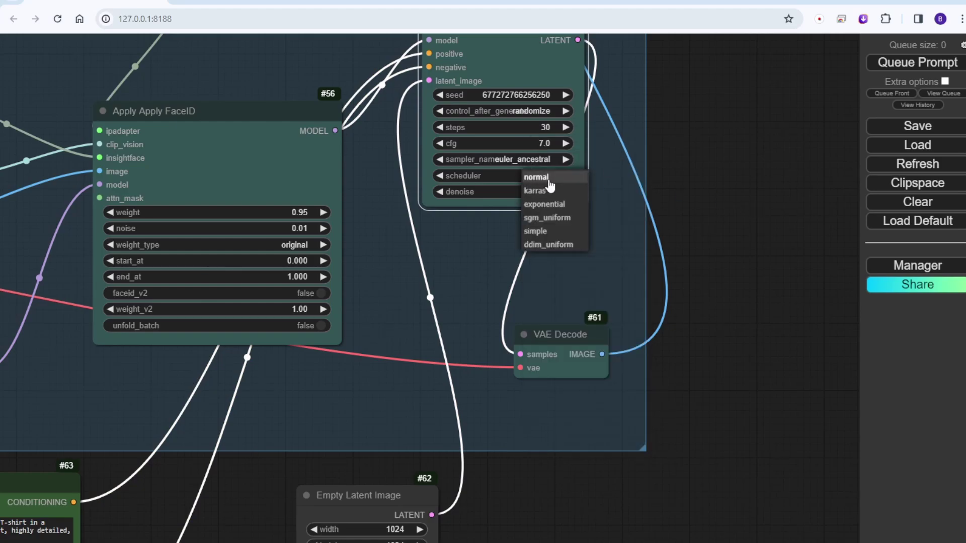
click(534, 176)
click(733, 198)
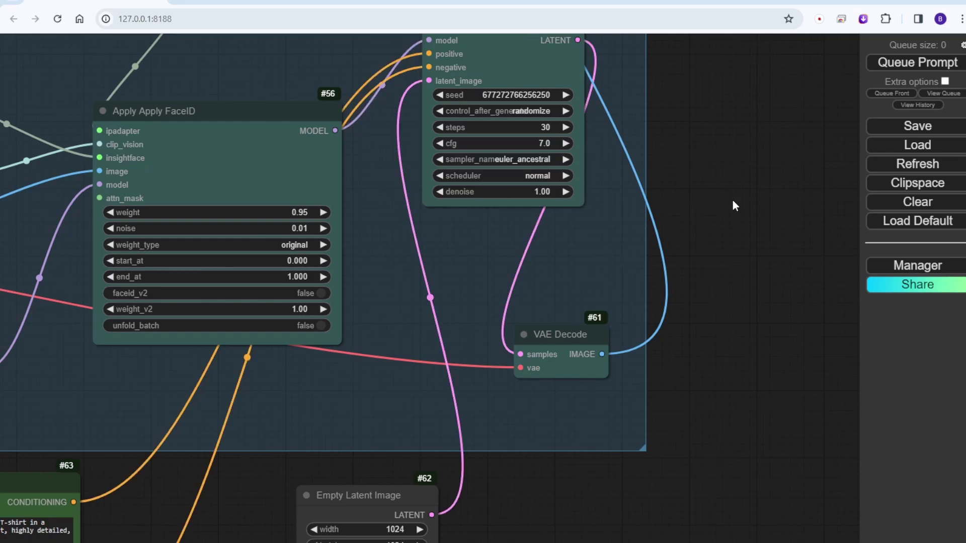
scroll(733, 200, down, 6)
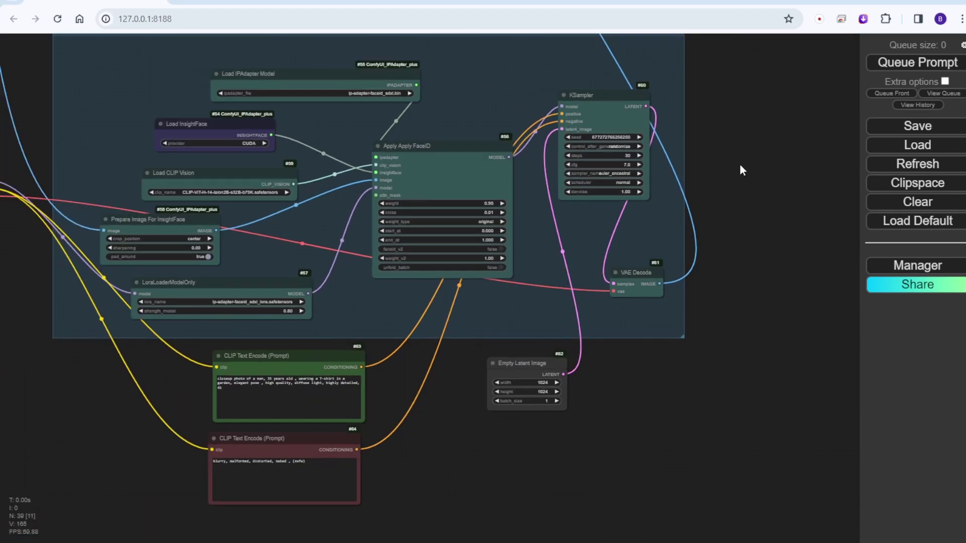
Step: Set the steps of the SDXL group's KSampler to 30
click(626, 155)
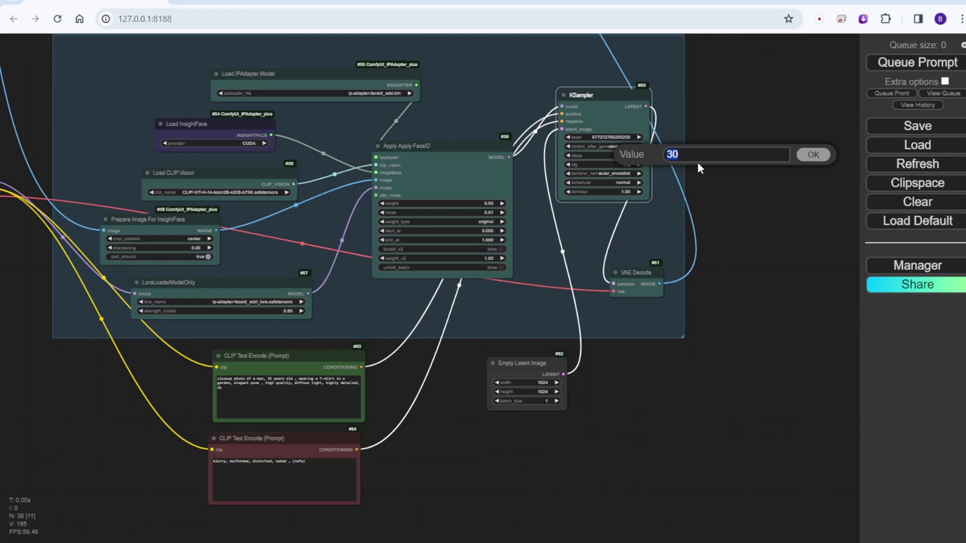
text(3)
key(Return)
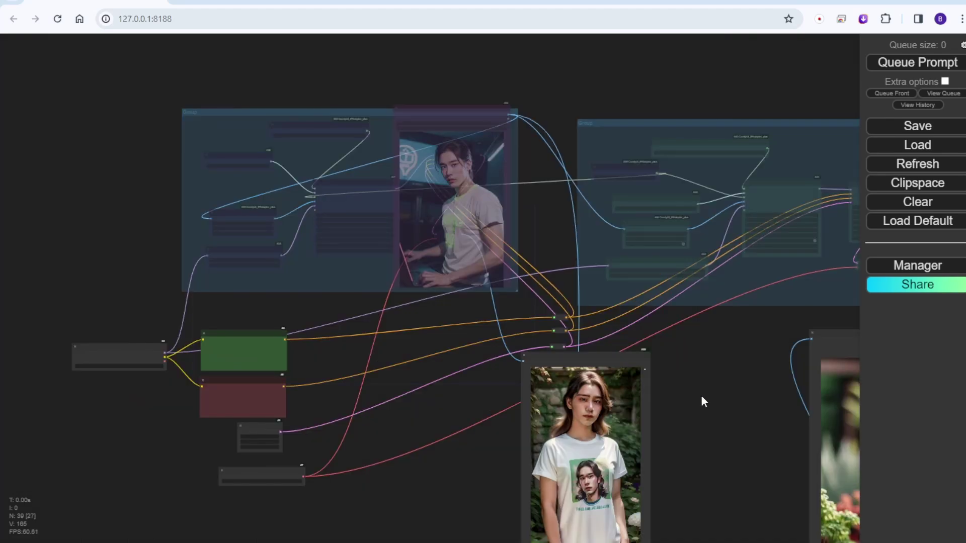
Step: Move the SD1.5 preview node aside and place the reference Load Image node beside the SDXL preview
drag(701, 394, 621, 250)
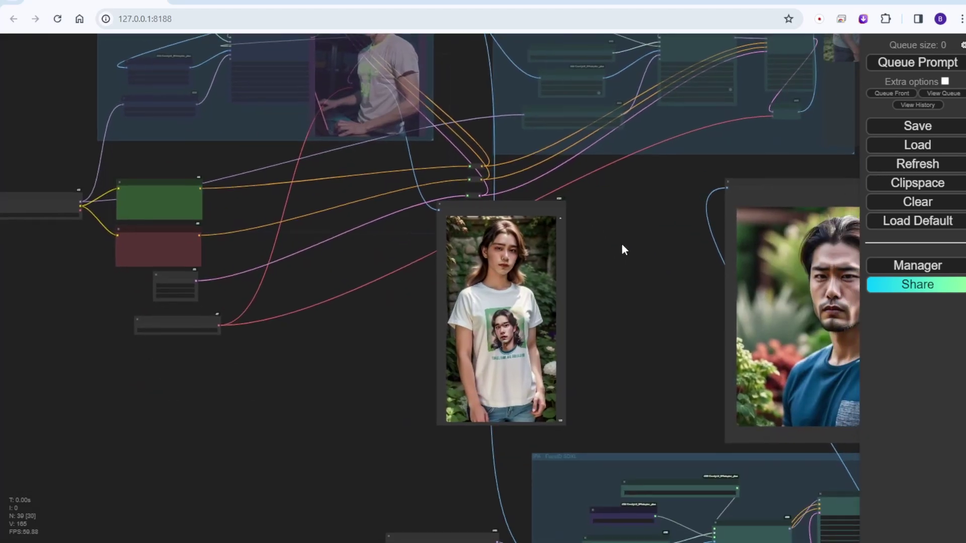
drag(518, 188, 431, 258)
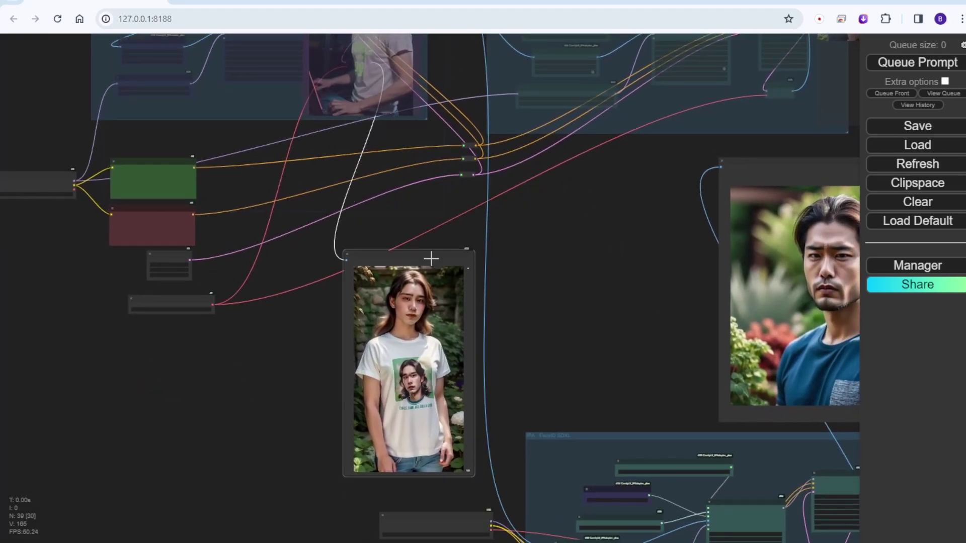
drag(558, 241, 586, 352)
drag(395, 40, 626, 308)
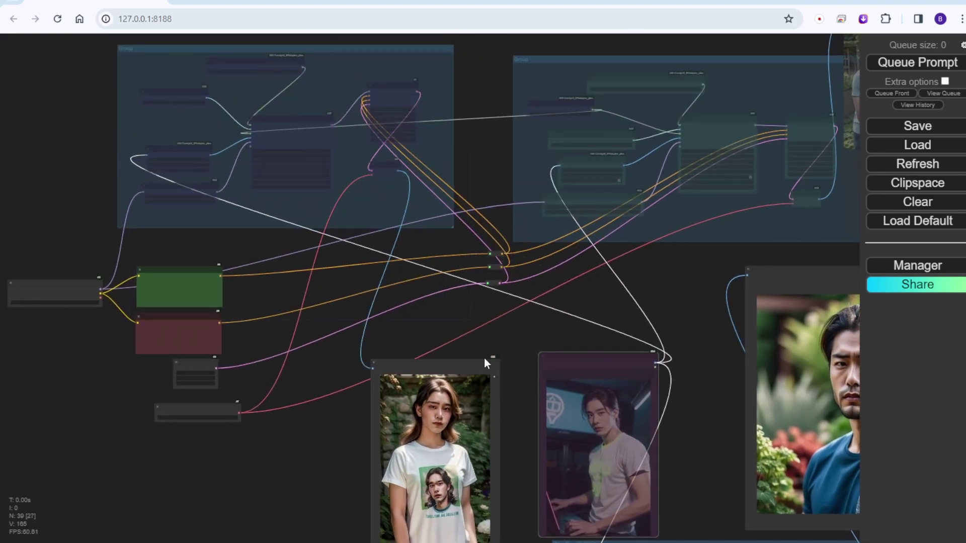
drag(484, 357, 463, 198)
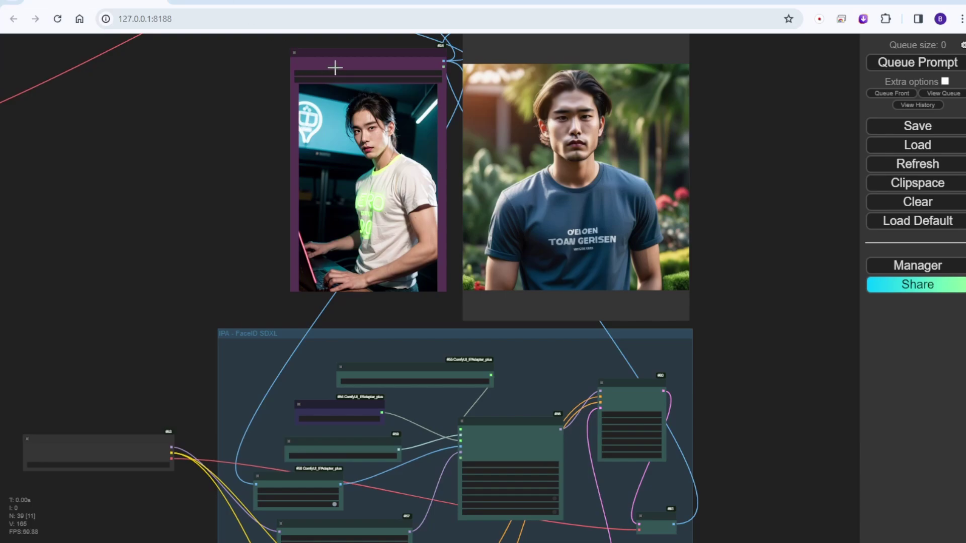
Step: Change the man's age in the SDXL positive prompt to 20 years old
scroll(687, 352, down, 3)
drag(758, 383, 705, 156)
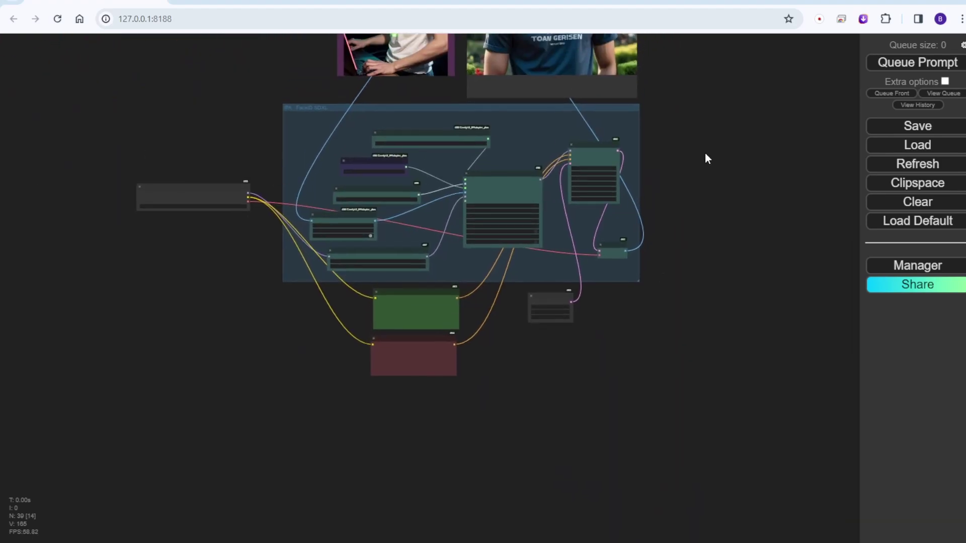
scroll(624, 206, up, 5)
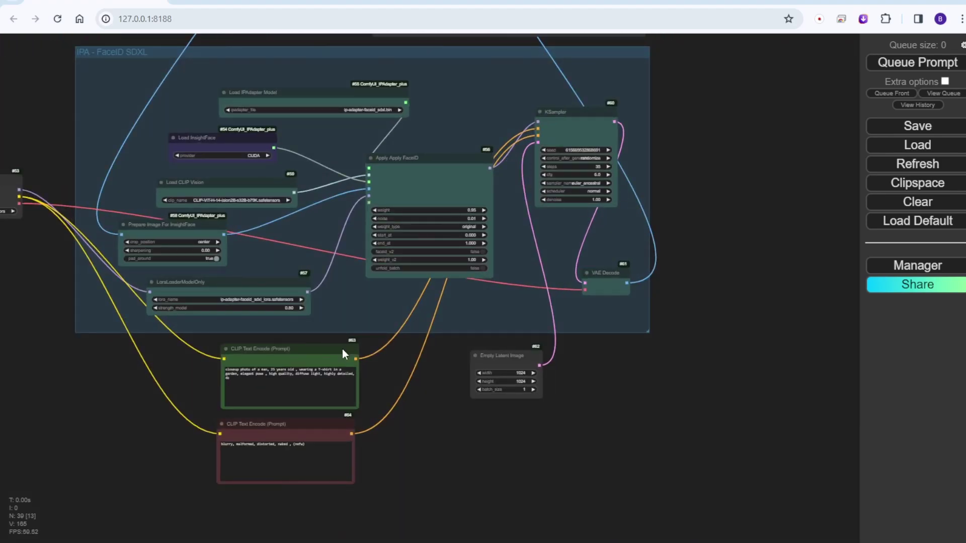
scroll(359, 381, up, 6)
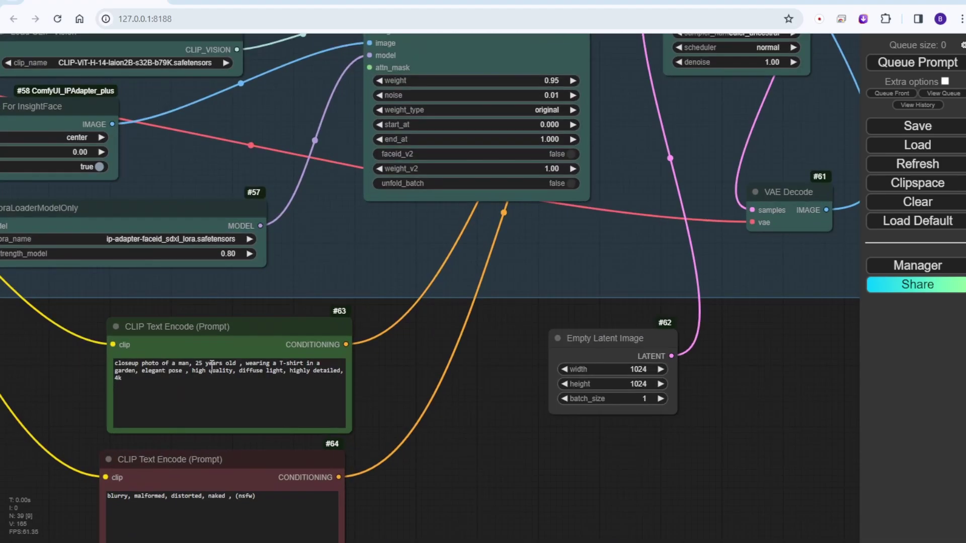
double_click(198, 363)
text(20)
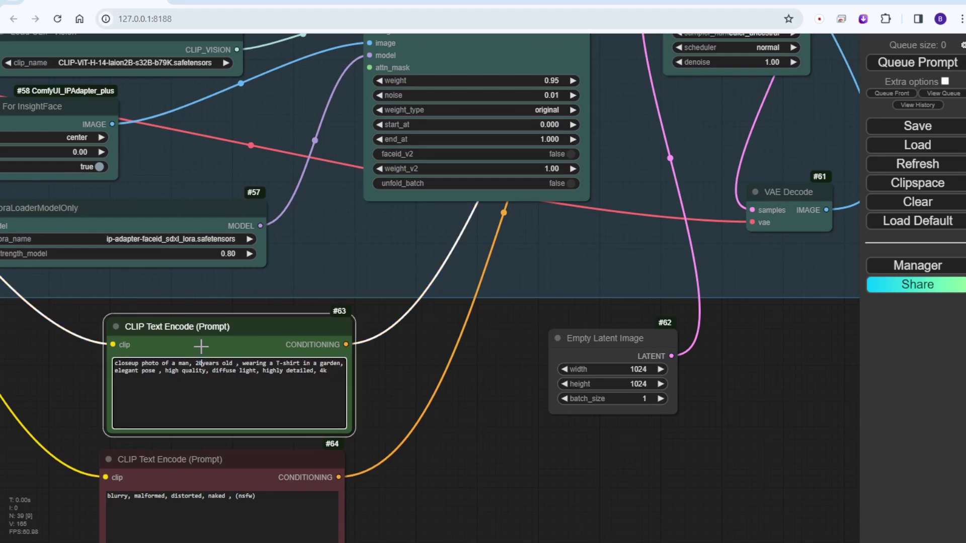
click(531, 431)
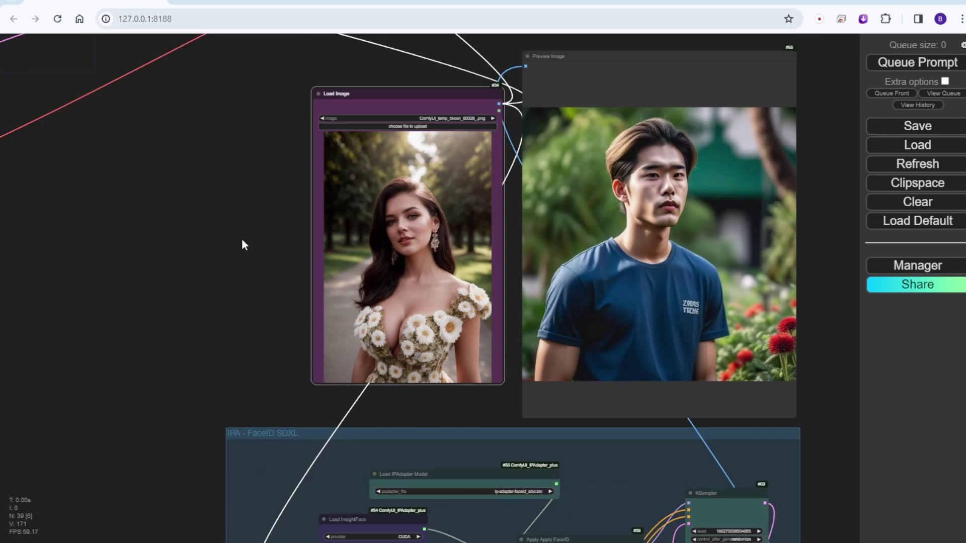
Step: Generate an SDXL FaceID image from the portrait of the woman in the flower dress and compare it with the reference
drag(242, 245, 120, 252)
click(880, 63)
scroll(603, 190, down, 5)
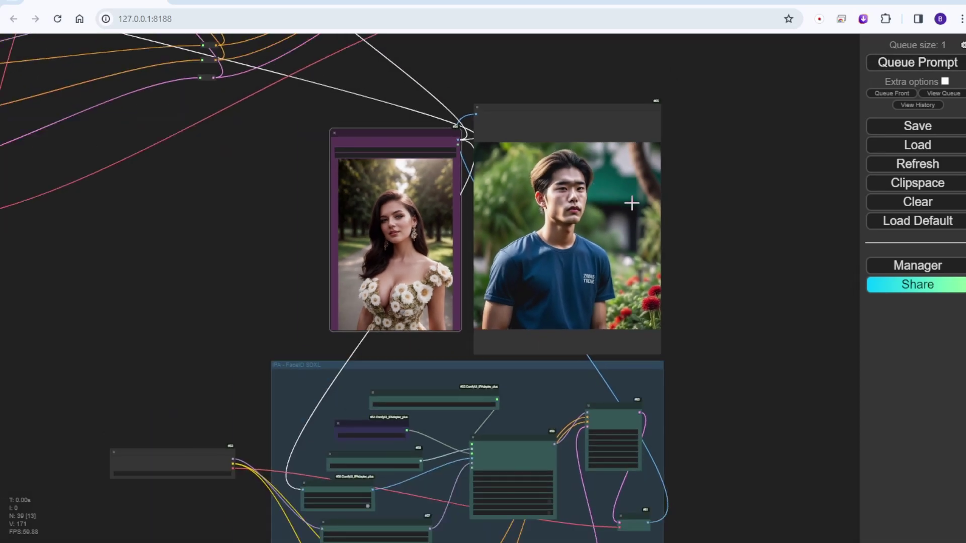
drag(718, 146, 715, 348)
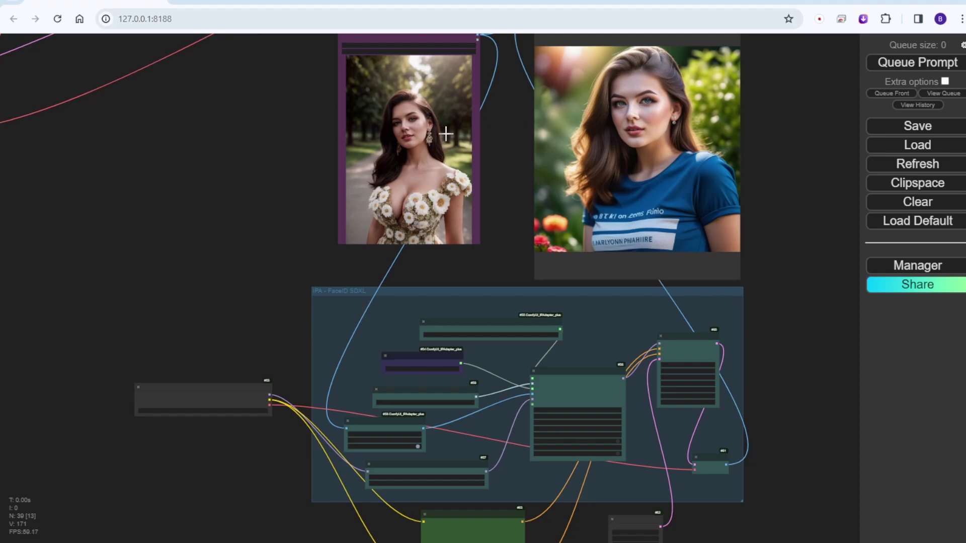
scroll(685, 147, up, 3)
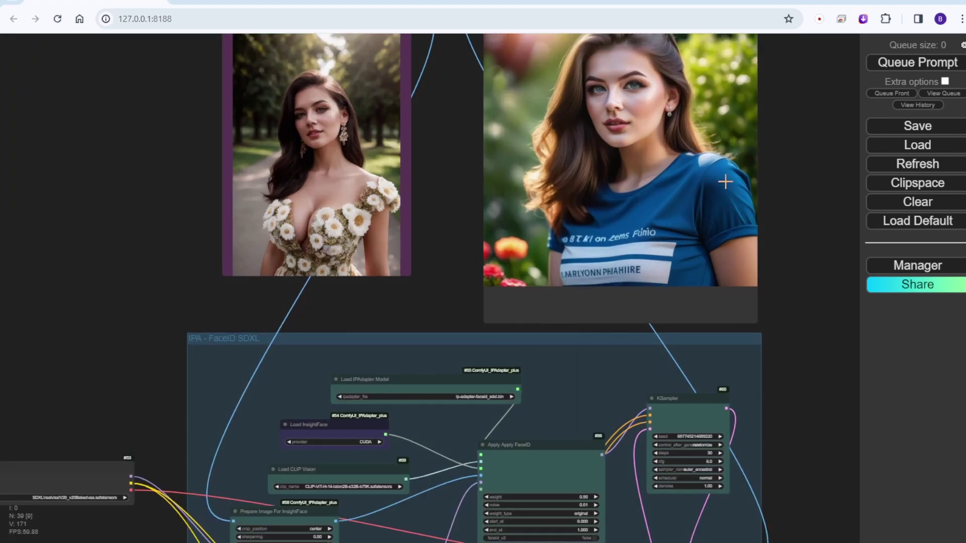
Step: Set the SDXL KSampler's steps to 25 and queue the workflow
drag(813, 441, 735, 316)
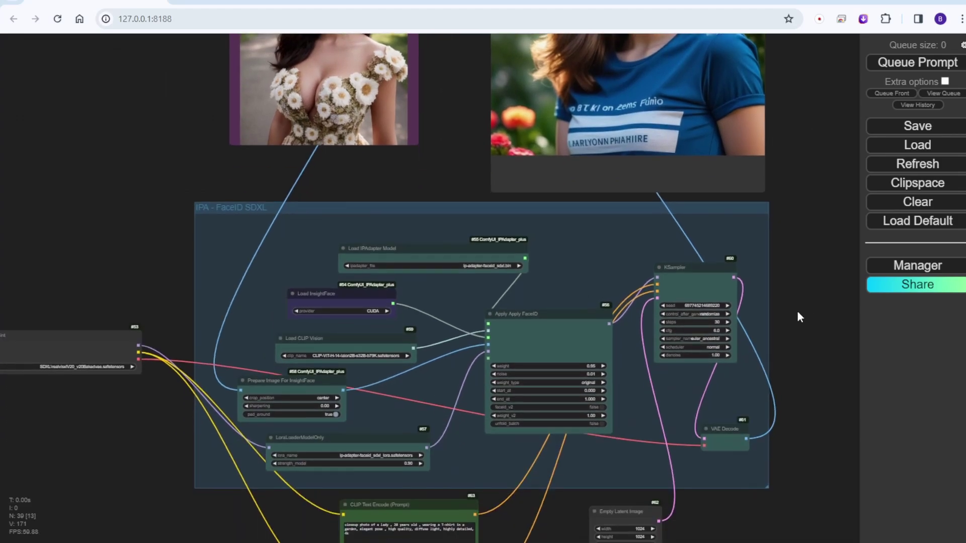
scroll(736, 315, up, 5)
click(695, 321)
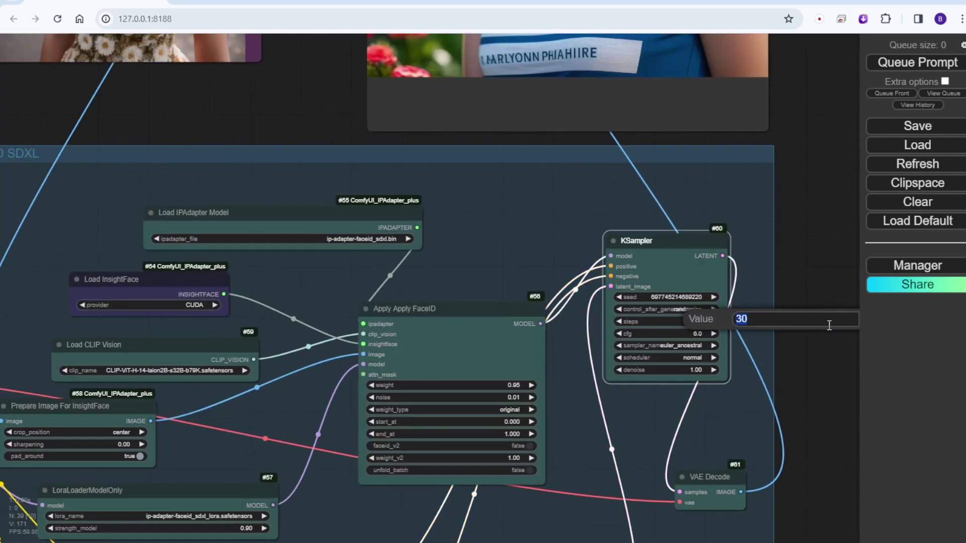
text(3)
text(25)
key(Return)
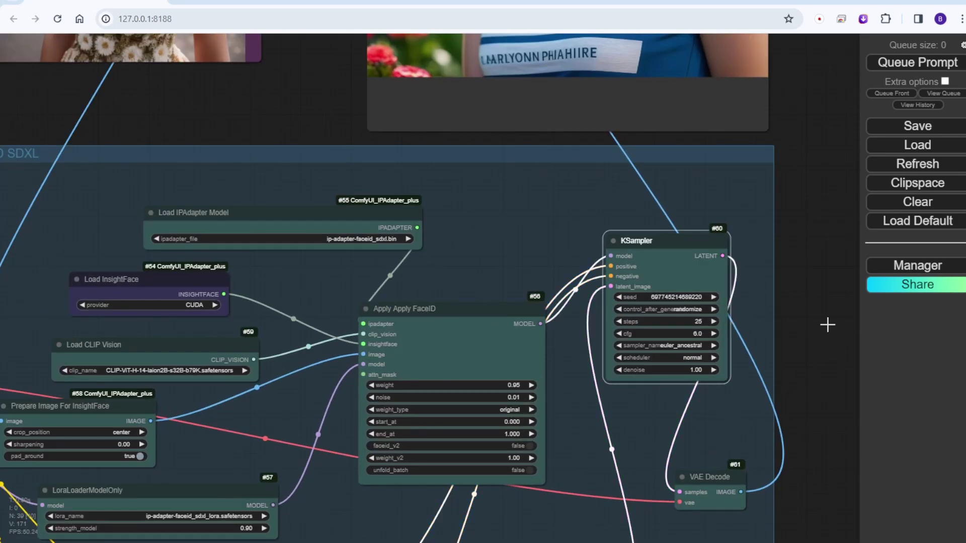
click(901, 61)
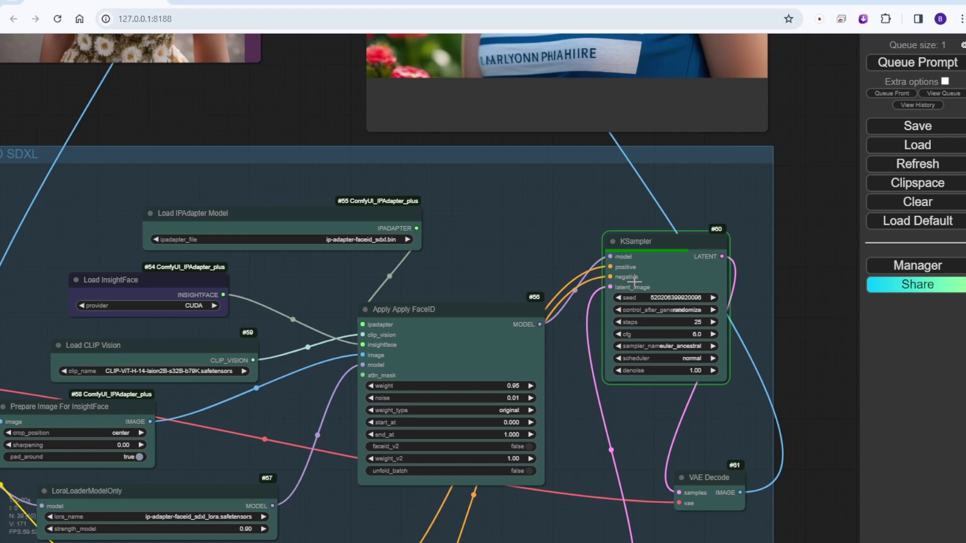
Step: Compare the new SDXL image with the flower-dress reference and review the FaceID, sampler and prompt settings
scroll(664, 300, down, 3)
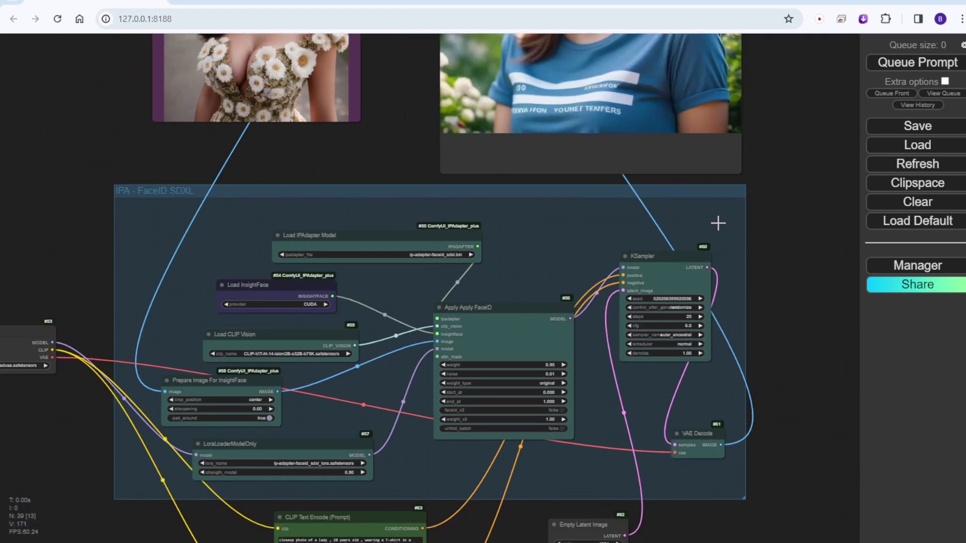
drag(773, 141, 798, 324)
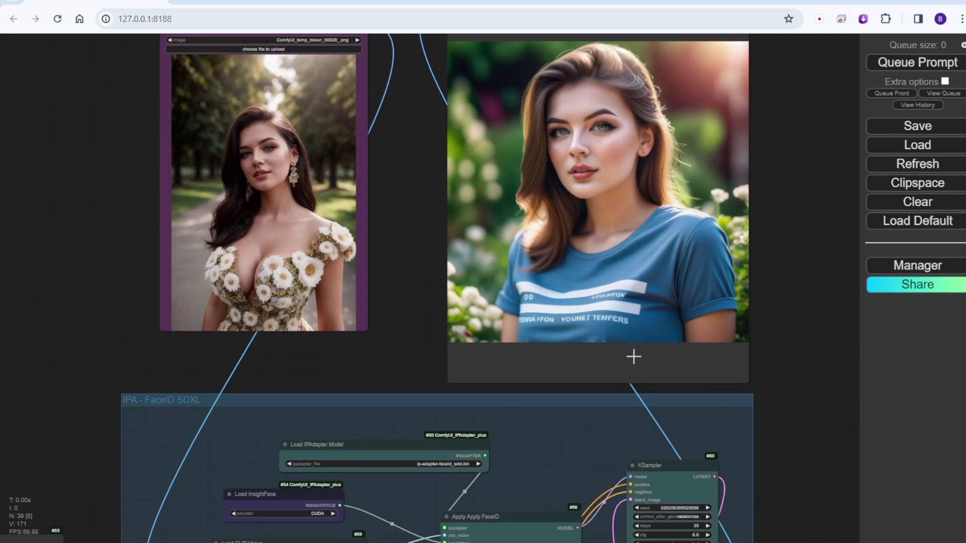
drag(784, 439, 754, 189)
scroll(726, 351, up, 3)
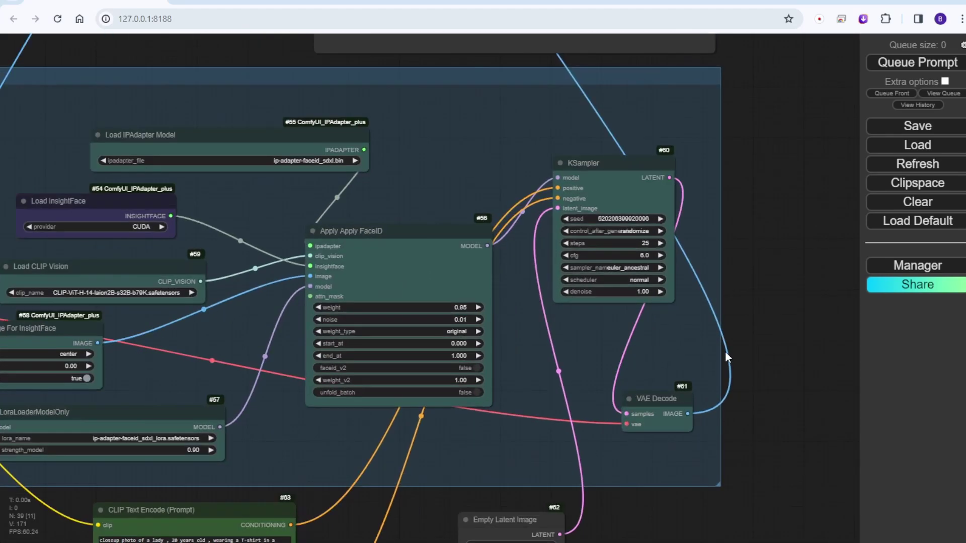
drag(753, 374, 781, 197)
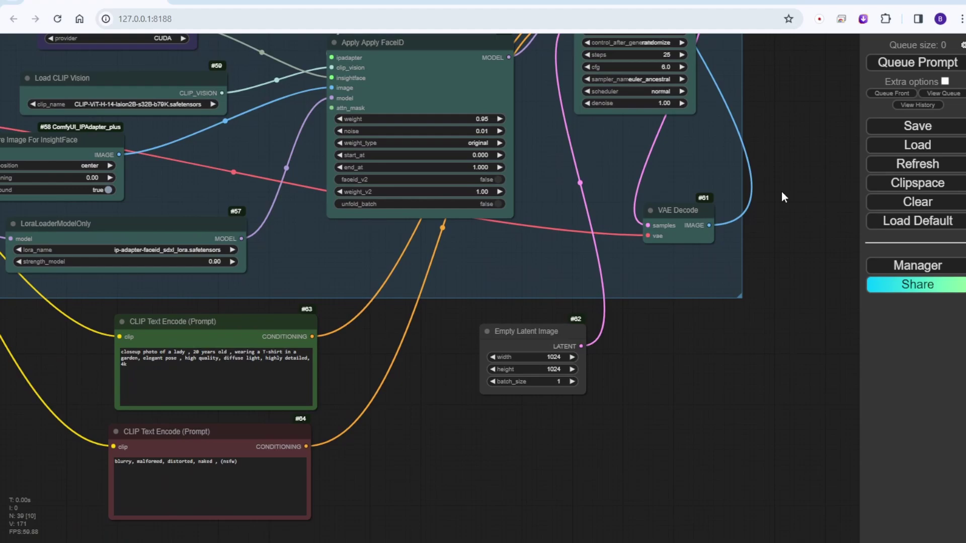
Step: Generate an SDXL image from the short-haired woman's portrait and move the reference node away from the preview for comparison
scroll(781, 196, down, 5)
drag(780, 347, 558, 453)
key(ctrl+Return)
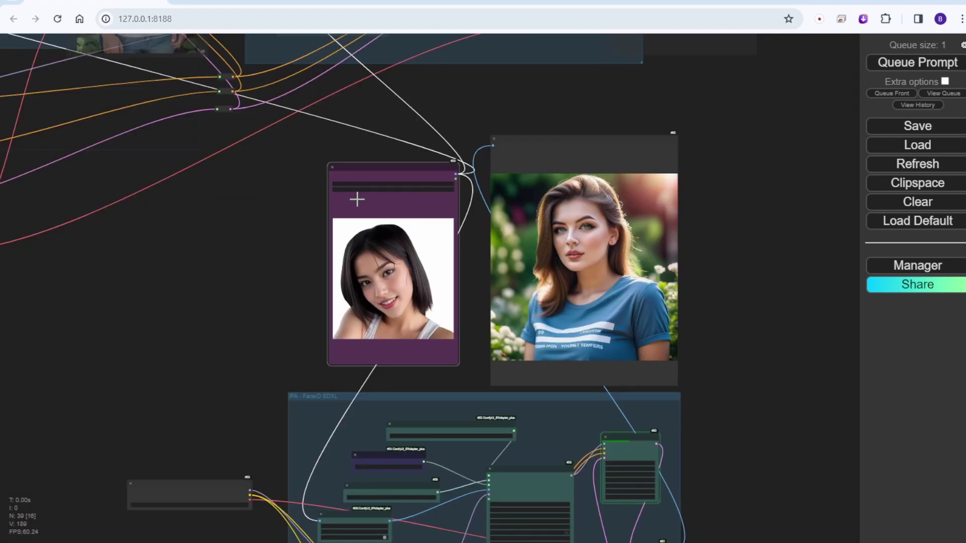
drag(416, 166, 373, 166)
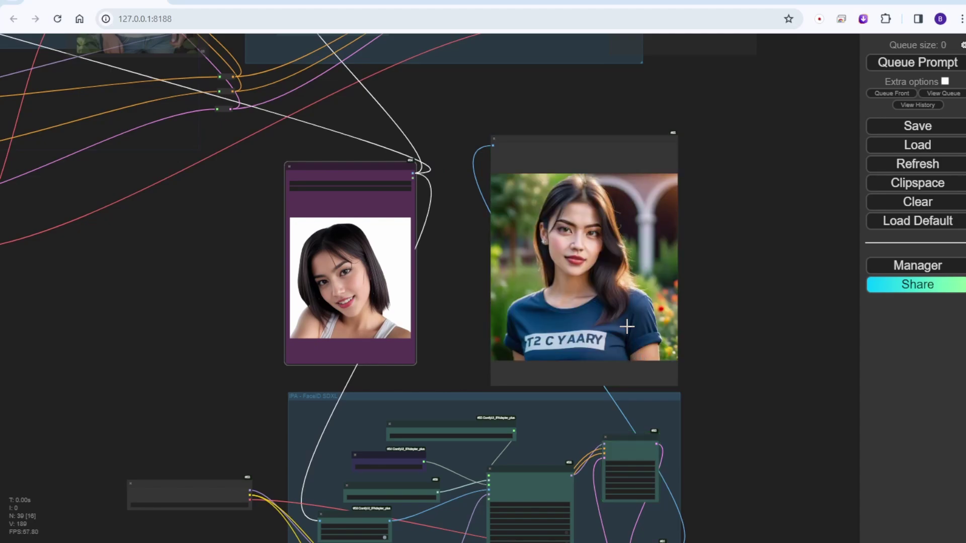
scroll(593, 285, up, 3)
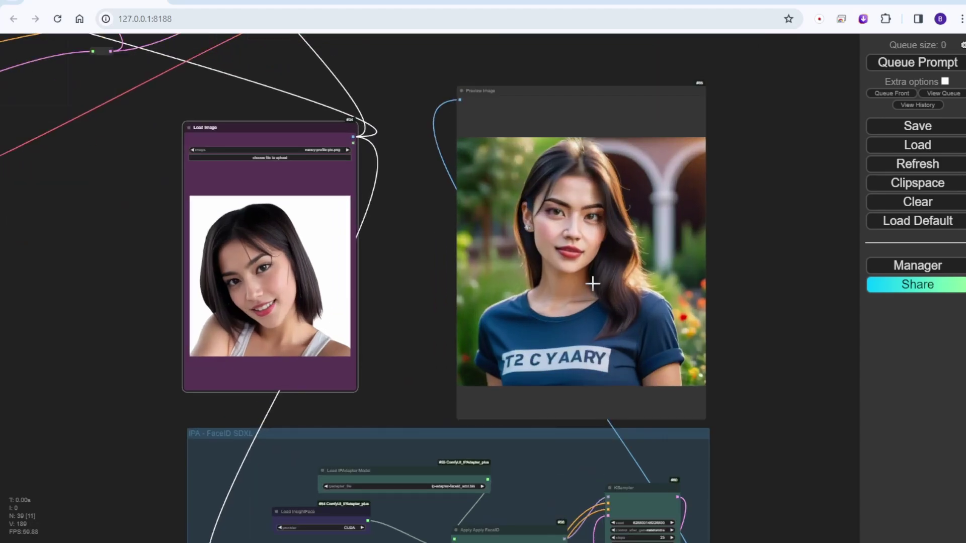
Step: Switch the reference to the portrait of the woman in the black top and compare its SDXL result with the reference
click(348, 150)
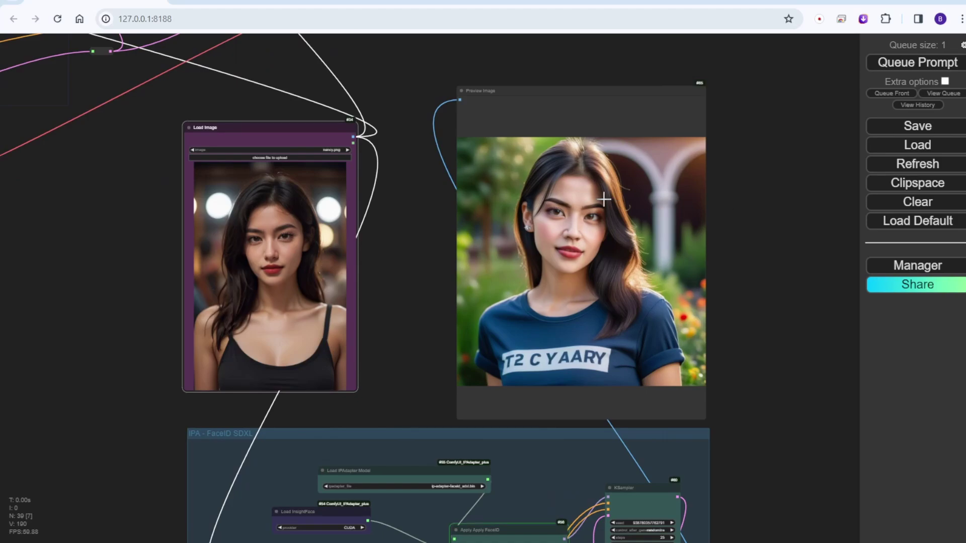
drag(762, 421, 774, 147)
scroll(729, 239, up, 8)
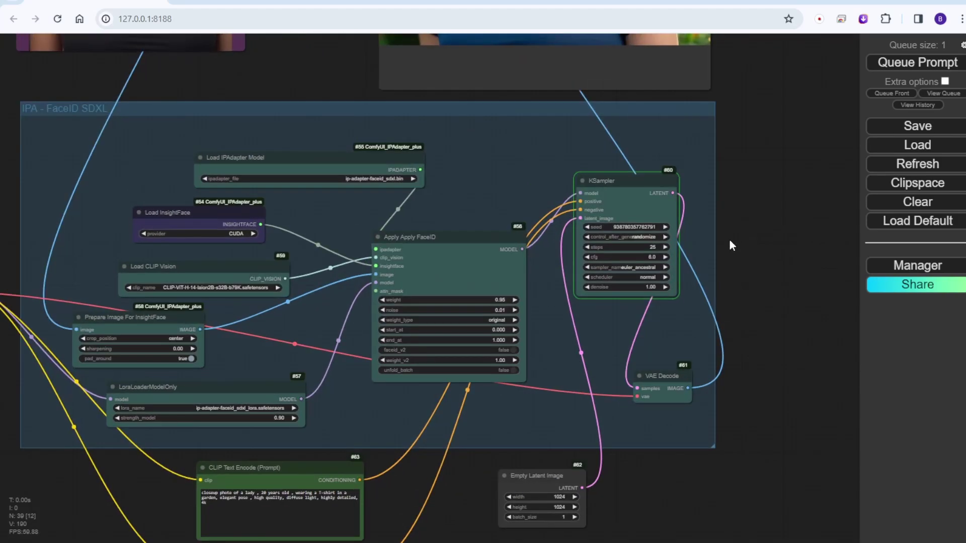
drag(728, 240, 801, 77)
click(398, 182)
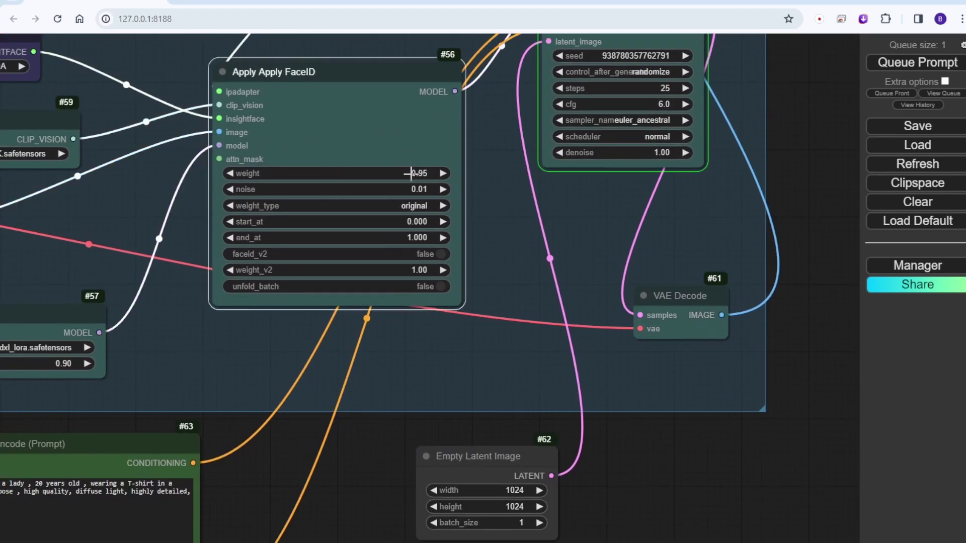
click(604, 176)
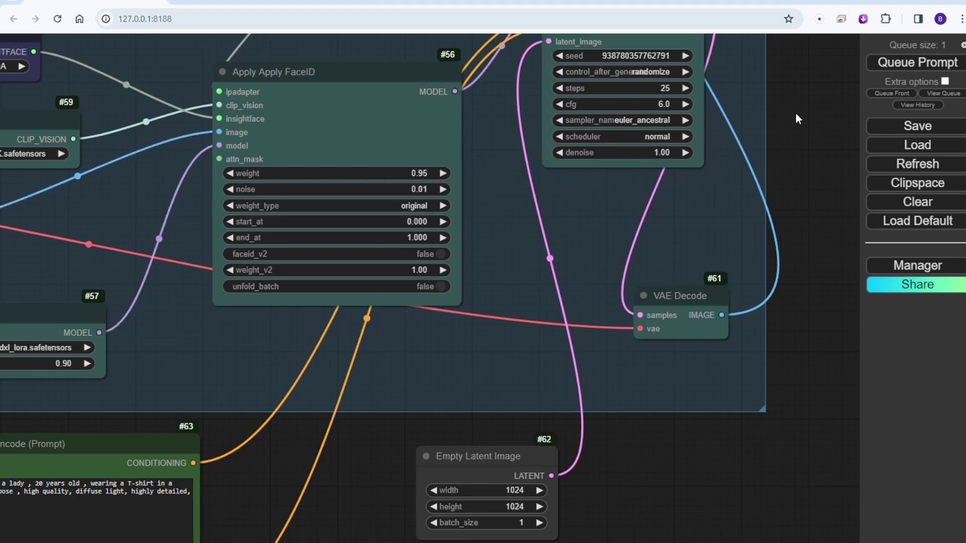
scroll(795, 113, down, 4)
drag(817, 86, 805, 364)
scroll(805, 364, down, 6)
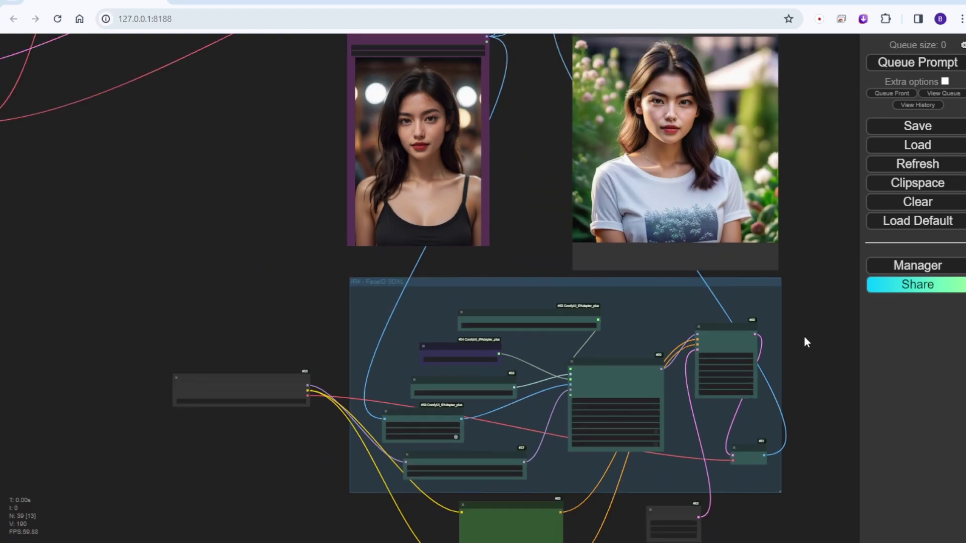
Step: Set the weight on the SDXL Apply FaceID node to 0.65
scroll(724, 347, up, 10)
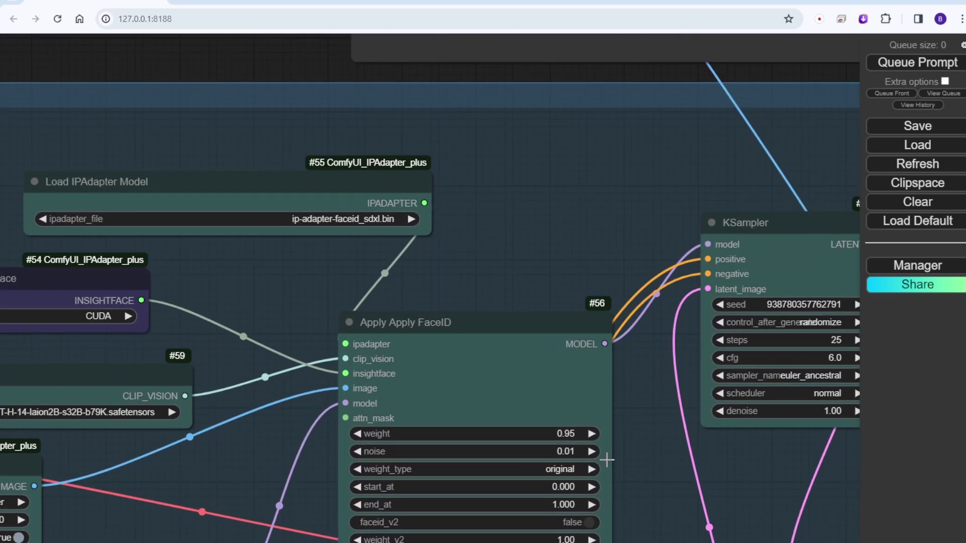
drag(606, 460, 584, 259)
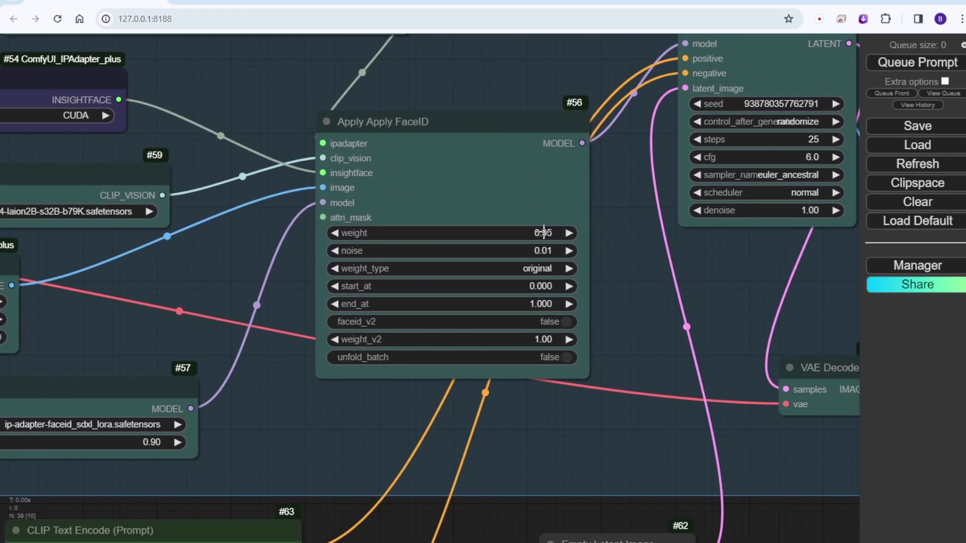
click(516, 229)
text(0.9)
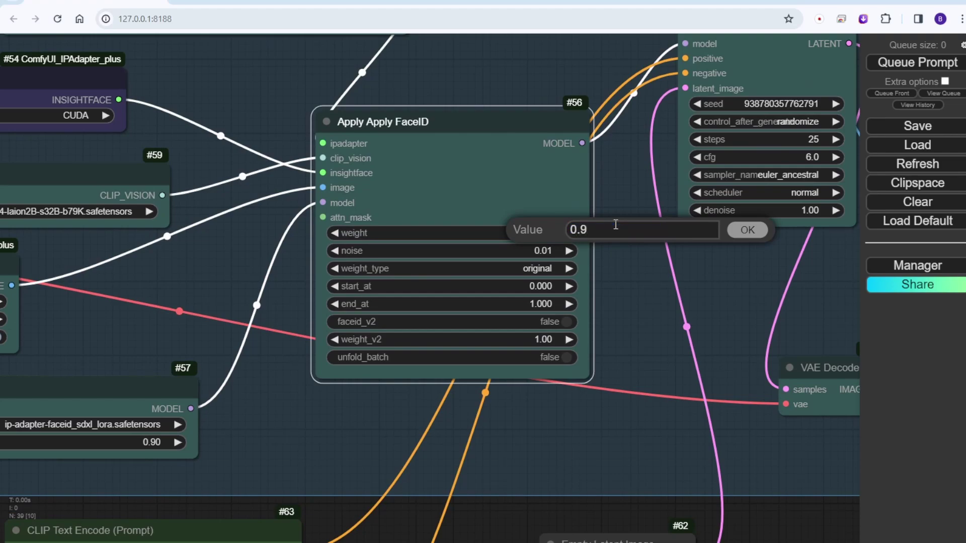
key(BackSpace)
text(65)
key(Return)
click(620, 229)
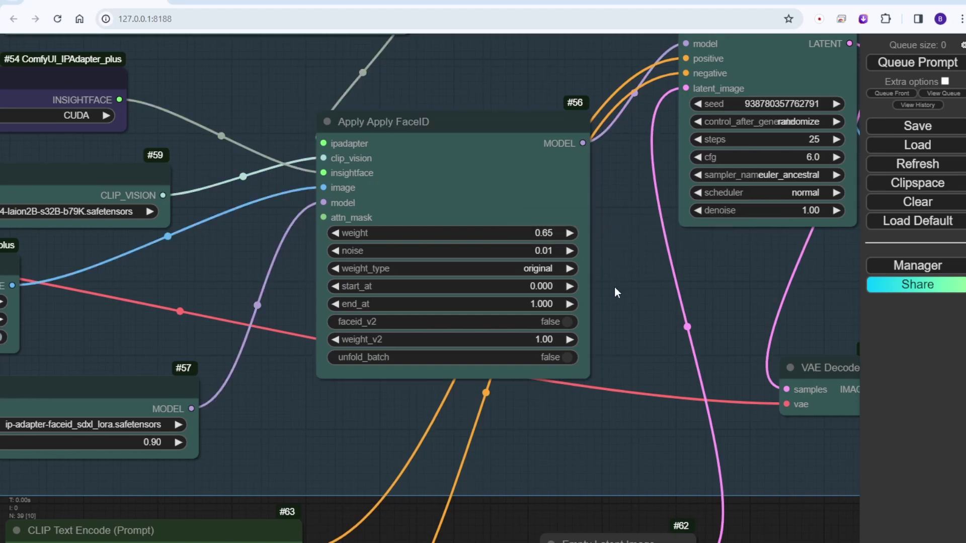
scroll(615, 286, down, 3)
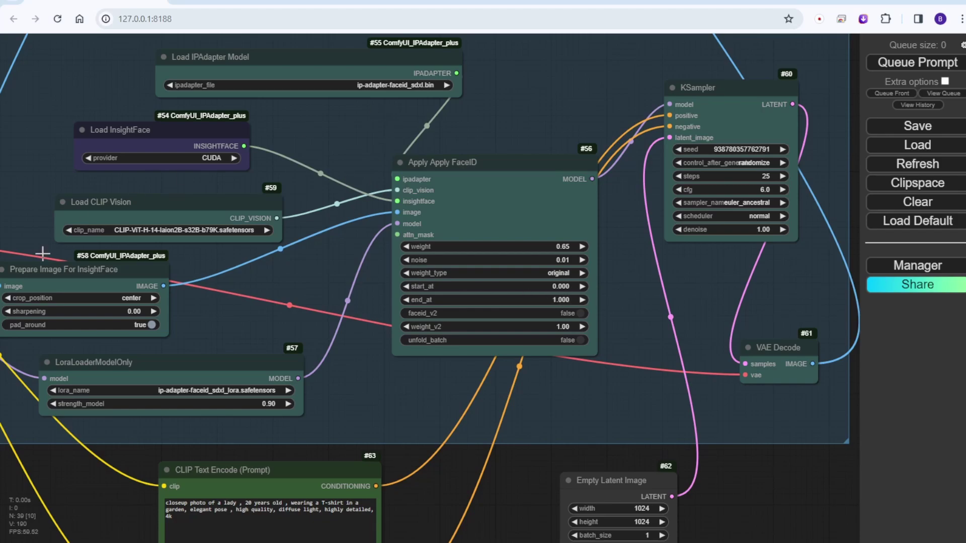
Step: Set the strength_model on the SDXL LoraLoaderModelOnly node to 0.70
click(185, 405)
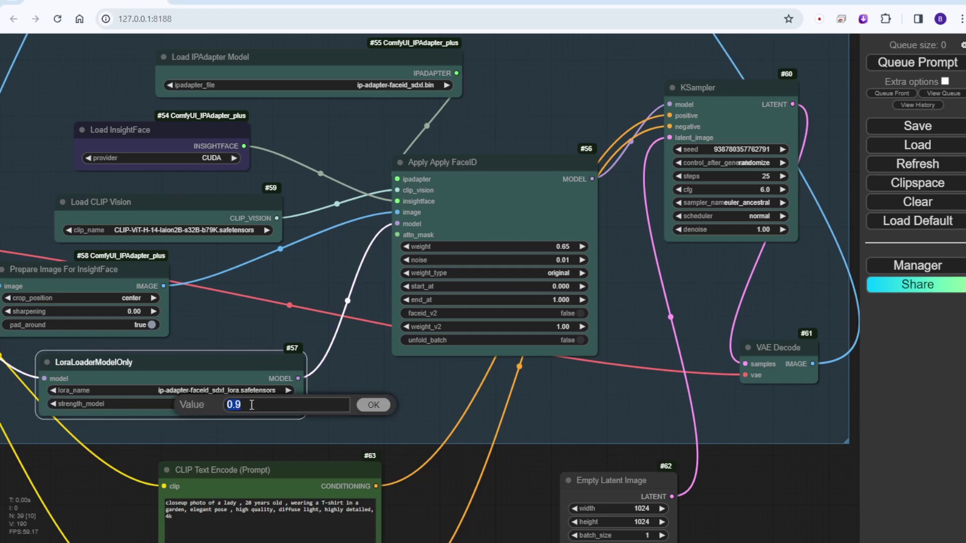
text(0.73)
key(Return)
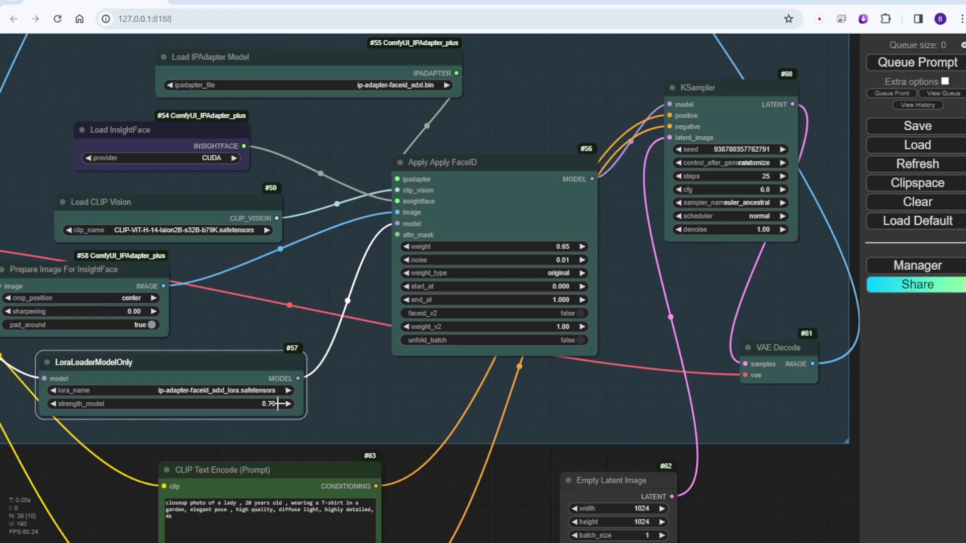
click(272, 404)
text(0)
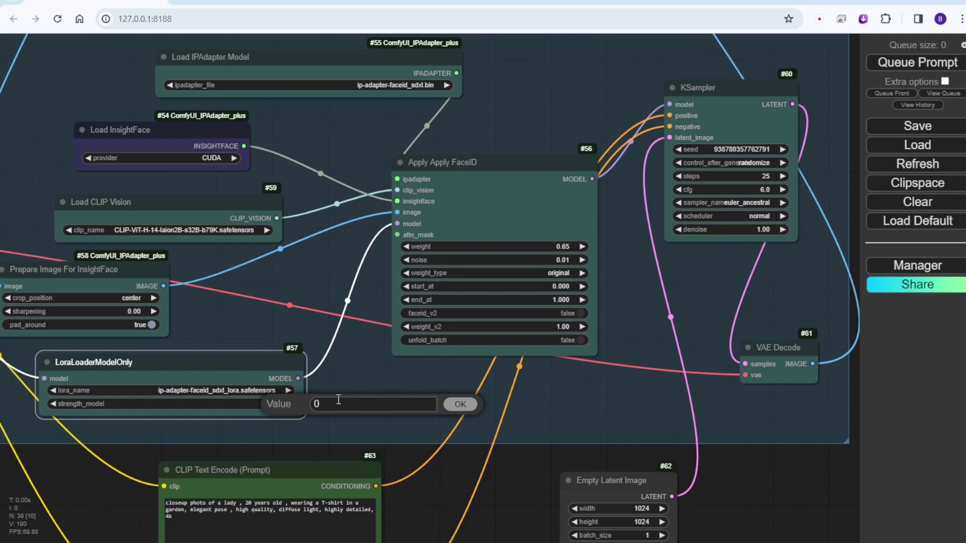
text(.7)
key(Return)
click(339, 397)
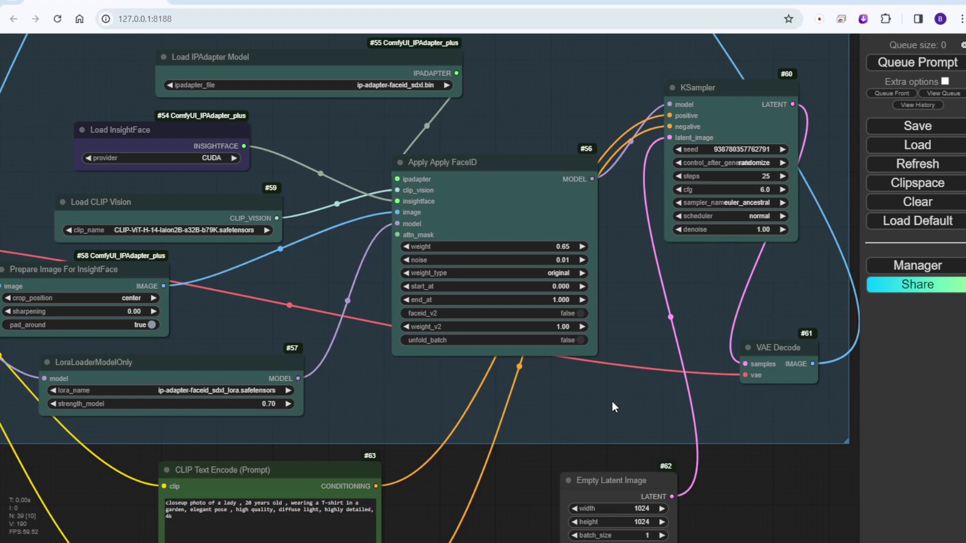
Step: Generate an SDXL image from the black-top portrait and move its preview node farther from the reference
scroll(614, 407, down, 2)
scroll(834, 197, down, 5)
drag(834, 197, 783, 423)
click(918, 63)
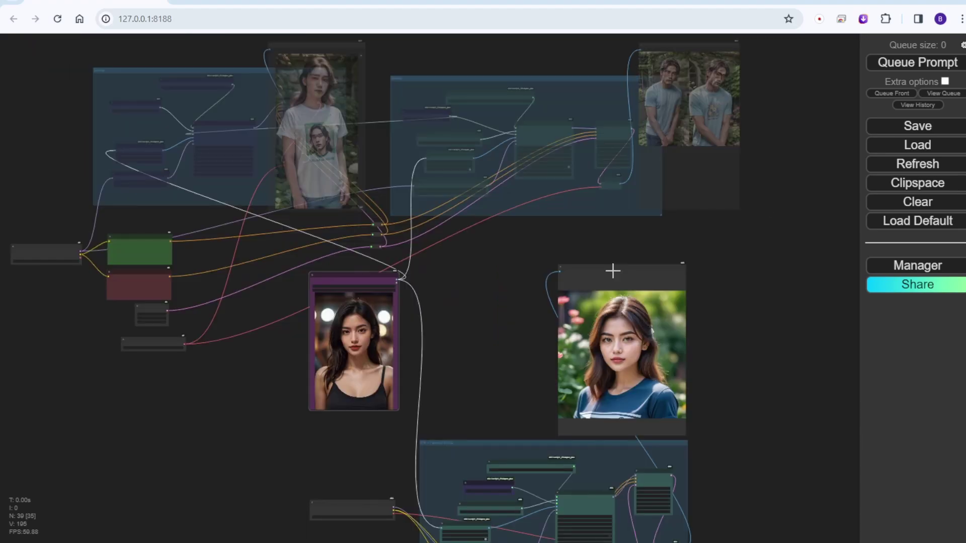
drag(613, 272, 723, 258)
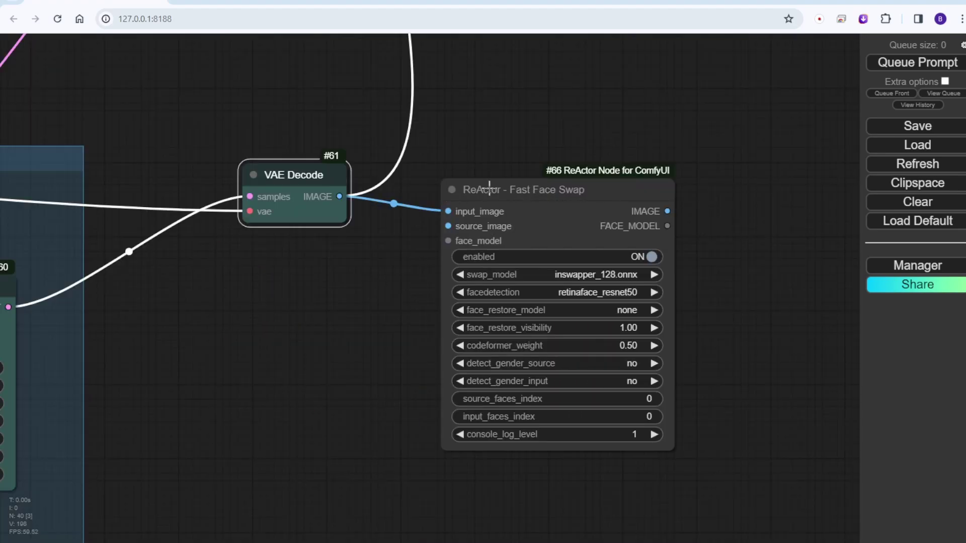
Step: Run the workflow with the ReActor face swap, enlarge the face-swap preview beside the original preview and compare both faces
scroll(489, 150, down, 4)
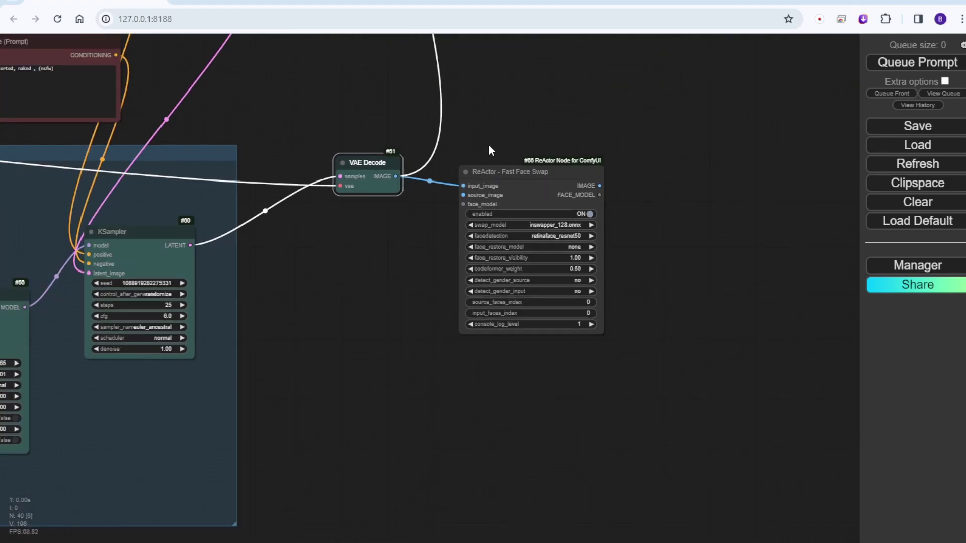
scroll(503, 116, down, 5)
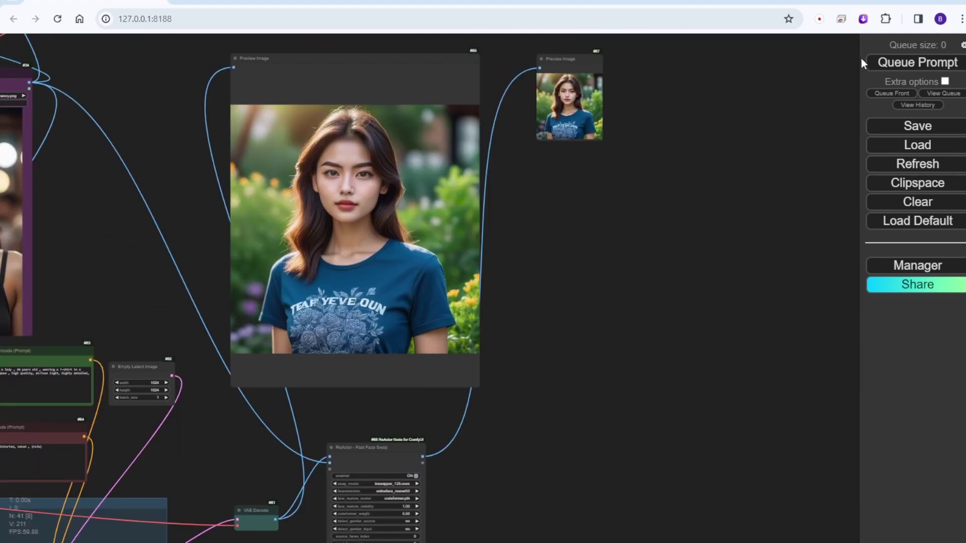
click(869, 63)
drag(604, 140, 801, 389)
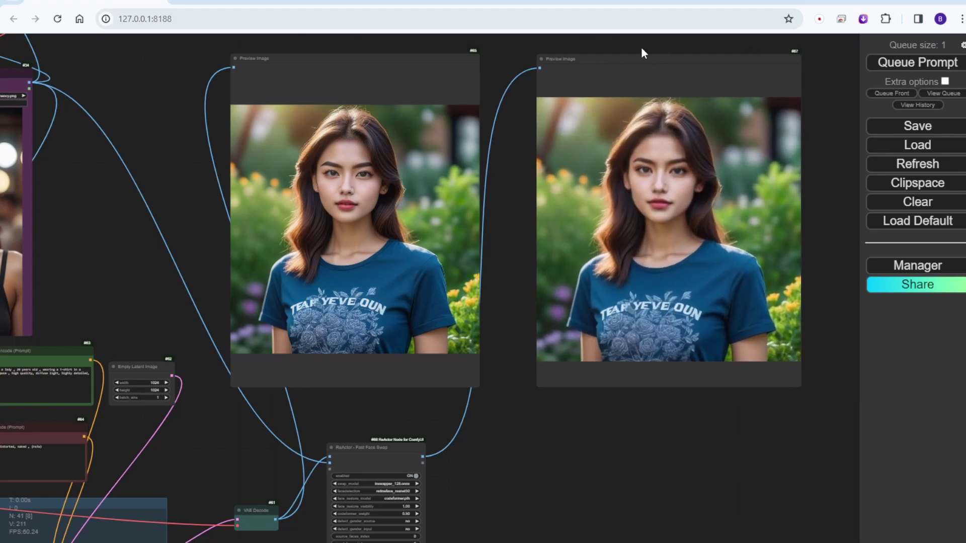
drag(642, 61, 604, 58)
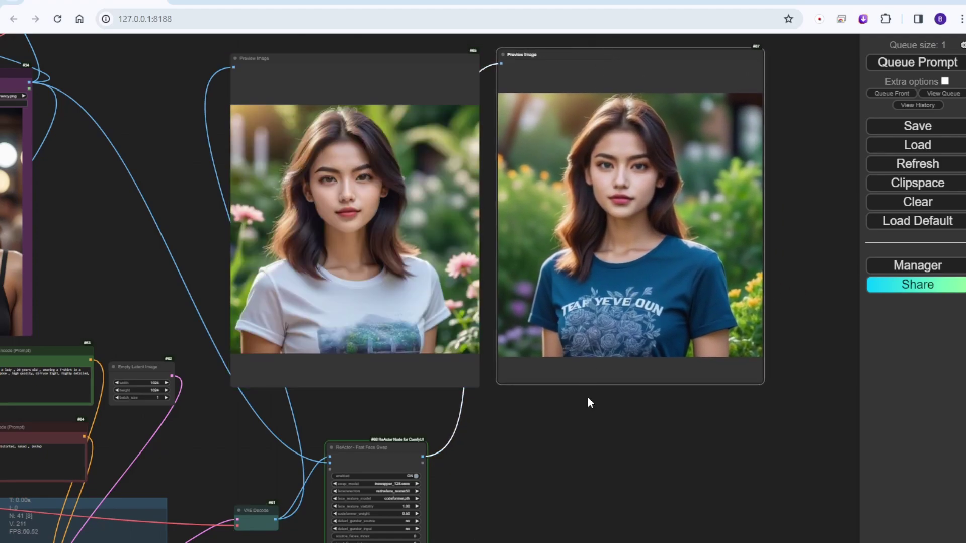
scroll(529, 420, down, 2)
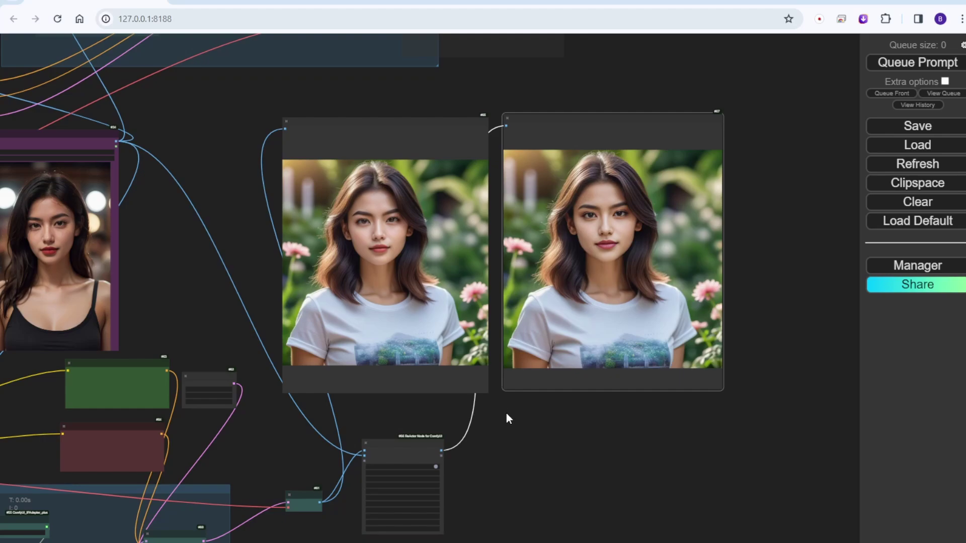
scroll(417, 281, up, 3)
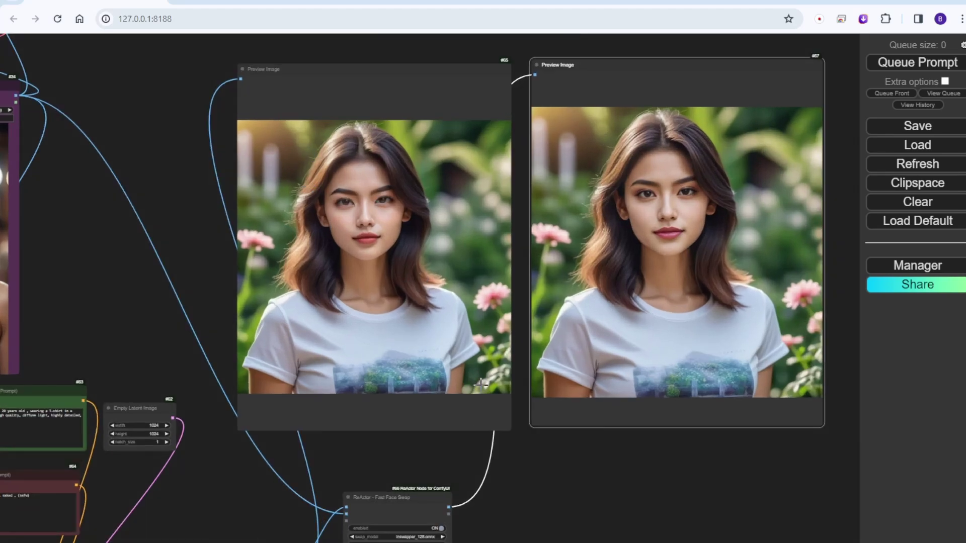
scroll(336, 370, down, 2)
Step: Move the SDXL KSampler node level with Apply FaceID and set the Apply FaceID weight to 0.95
drag(511, 469, 603, 323)
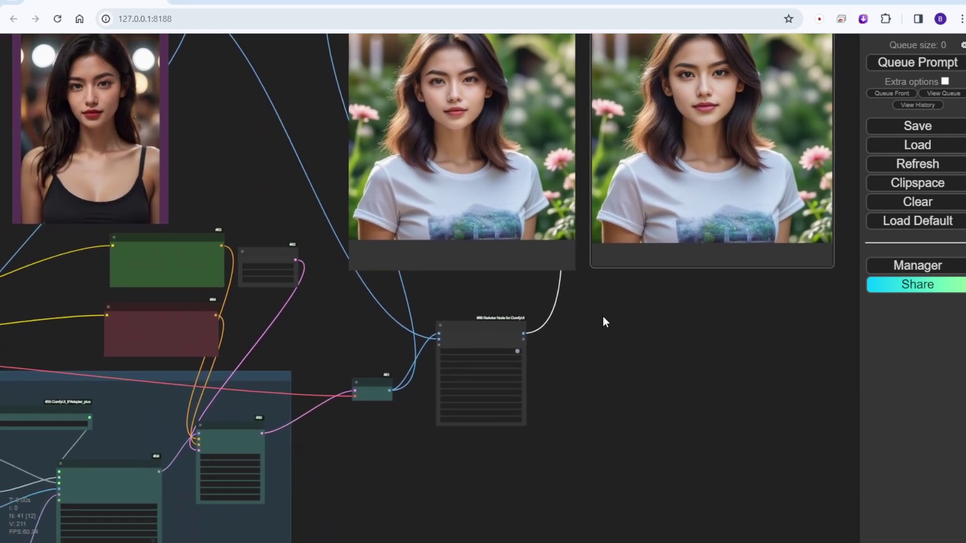
scroll(604, 323, down, 2)
drag(550, 423, 651, 287)
drag(605, 223, 659, 222)
drag(535, 373, 693, 336)
scroll(644, 332, up, 4)
scroll(597, 327, up, 3)
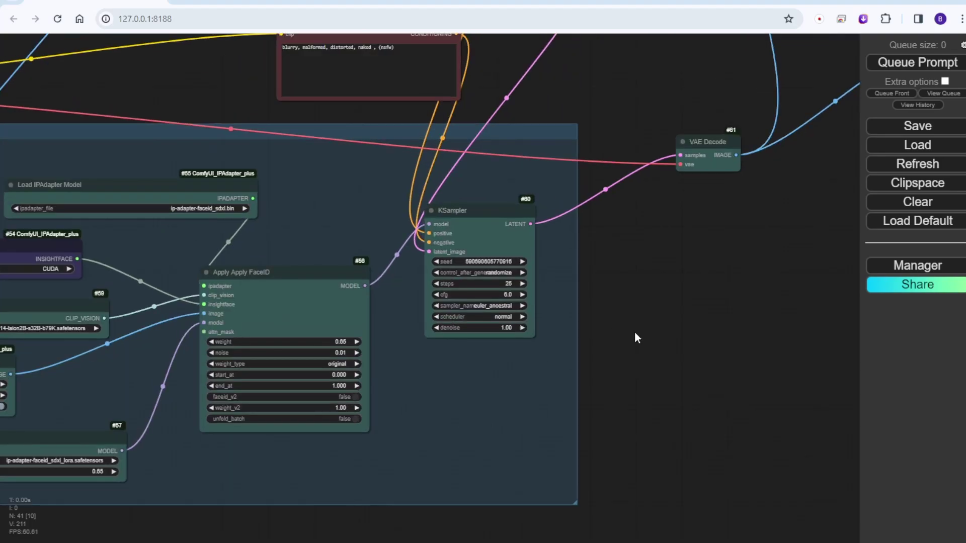
drag(634, 337, 771, 275)
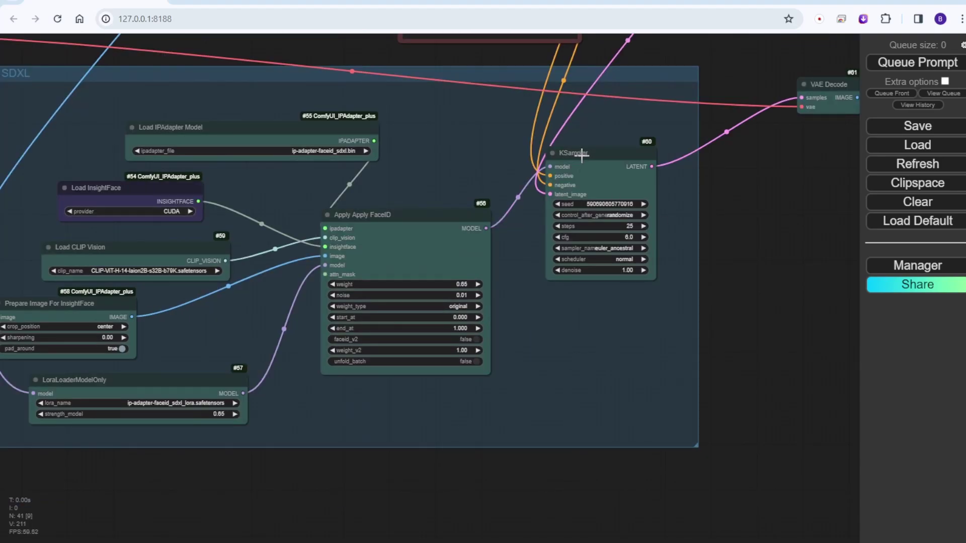
drag(582, 156, 572, 228)
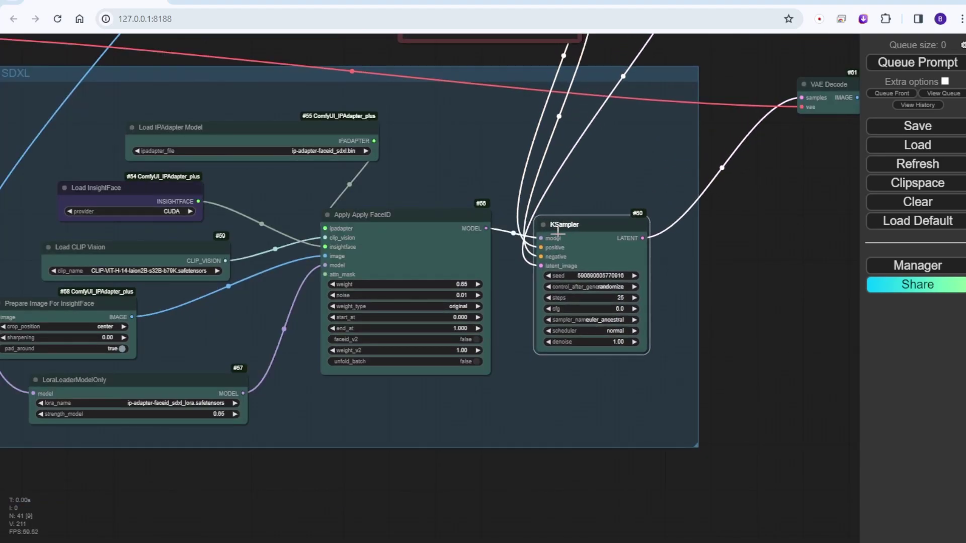
click(464, 285)
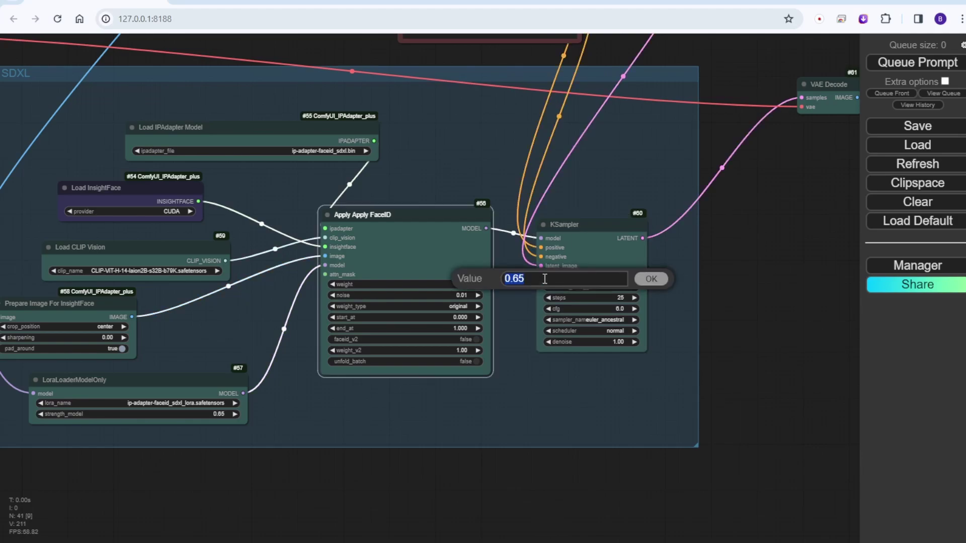
text(0.95)
key(Return)
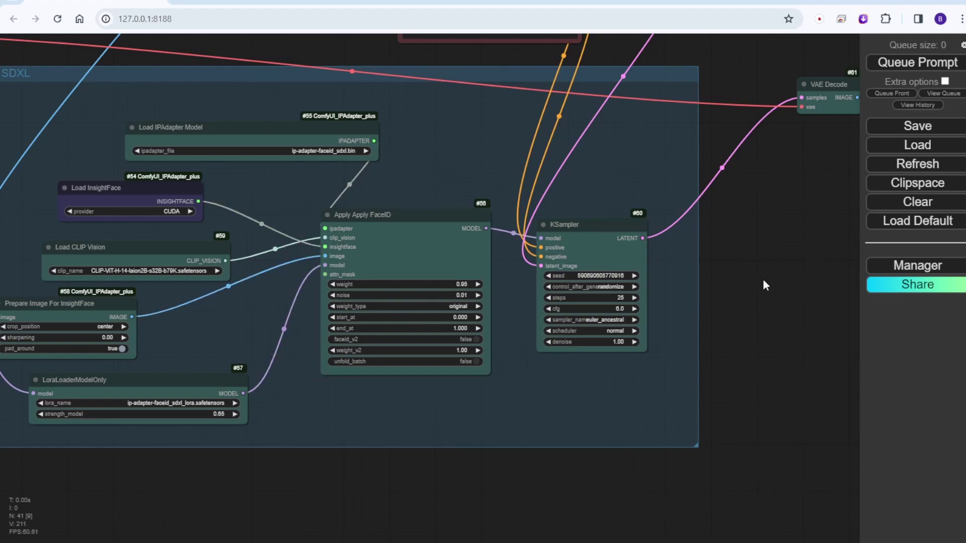
Step: Generate a new image with the current FaceID weight and compare the original and face-swapped previews with the reference
scroll(762, 278, down, 4)
drag(773, 269, 475, 367)
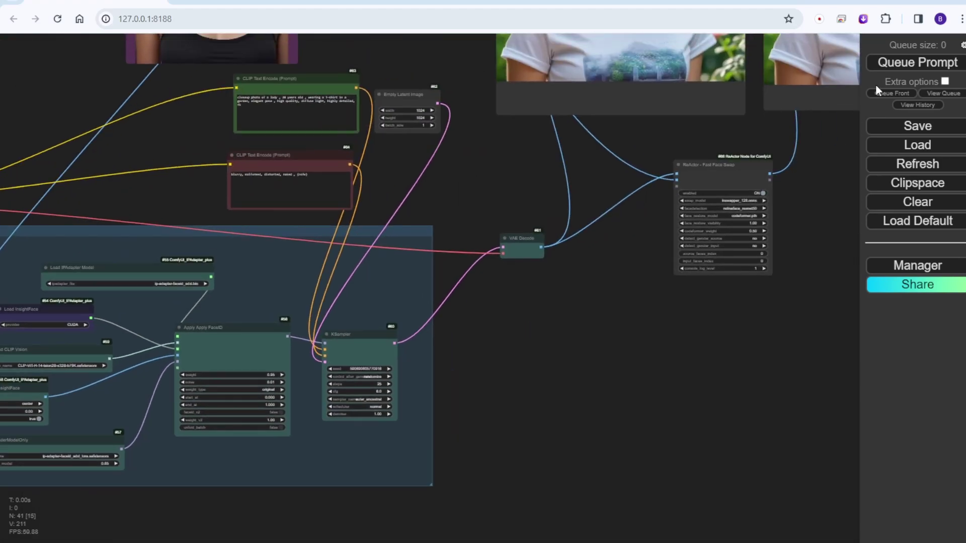
click(911, 64)
scroll(790, 323, down, 4)
drag(790, 323, 654, 366)
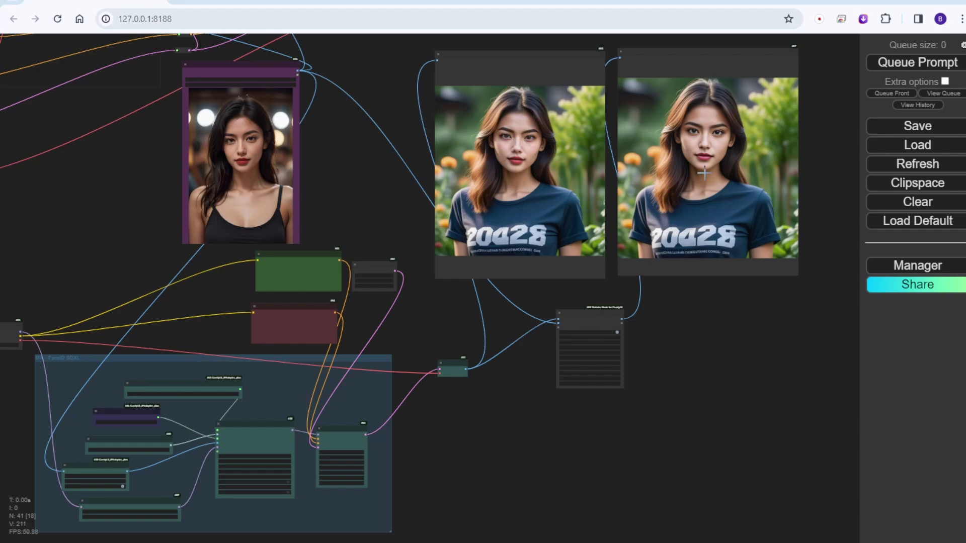
scroll(726, 160, up, 1)
scroll(726, 160, up, 3)
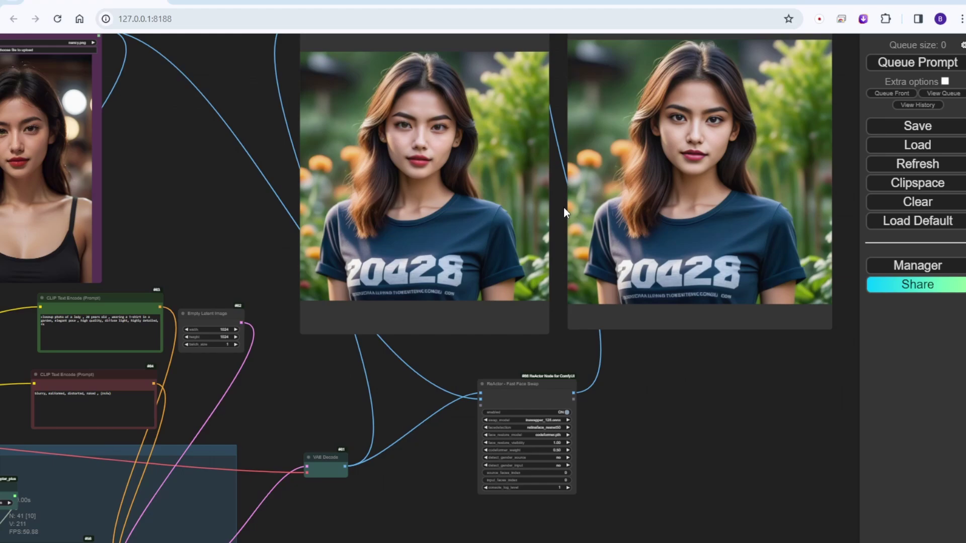
scroll(564, 207, down, 5)
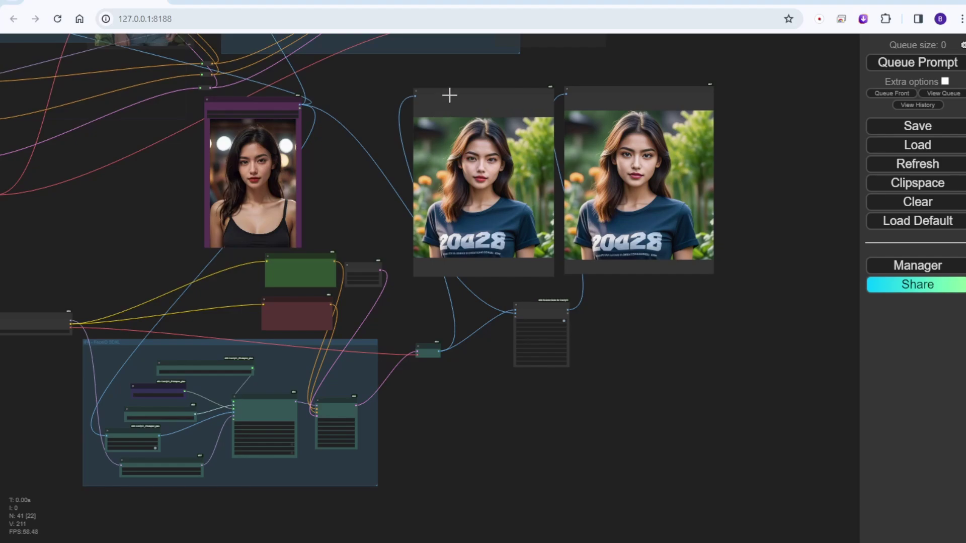
Step: Spread the original and face-swapped preview nodes apart and enlarge the original preview
drag(449, 95, 439, 89)
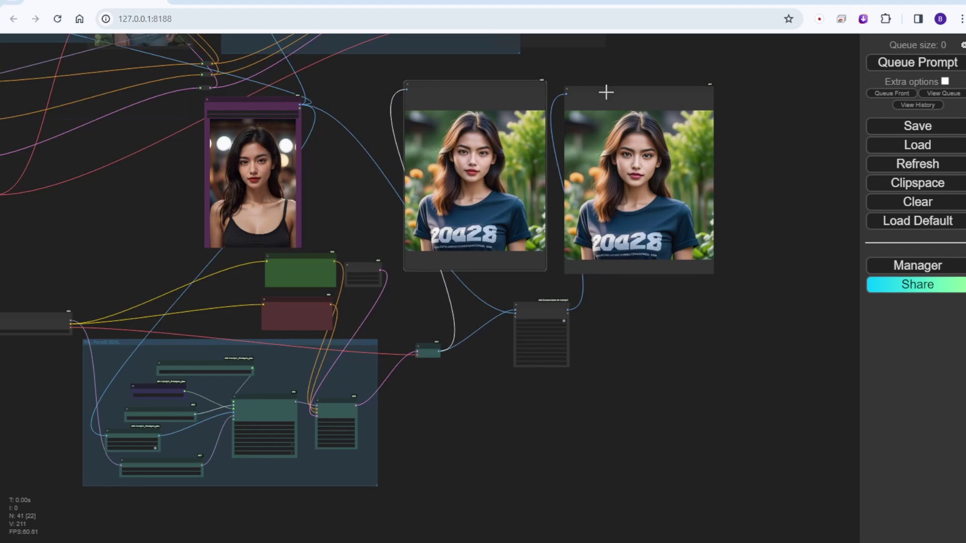
drag(606, 93, 627, 85)
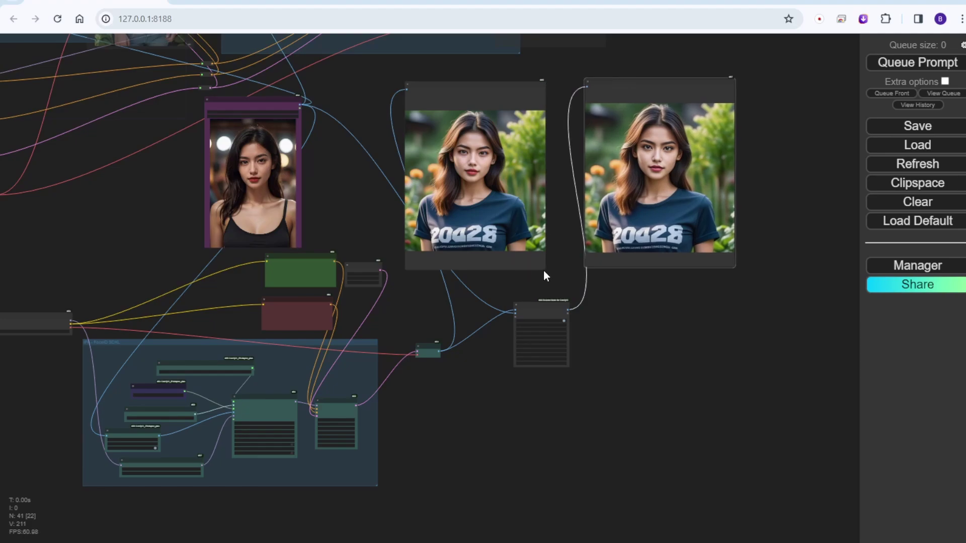
drag(545, 270, 571, 274)
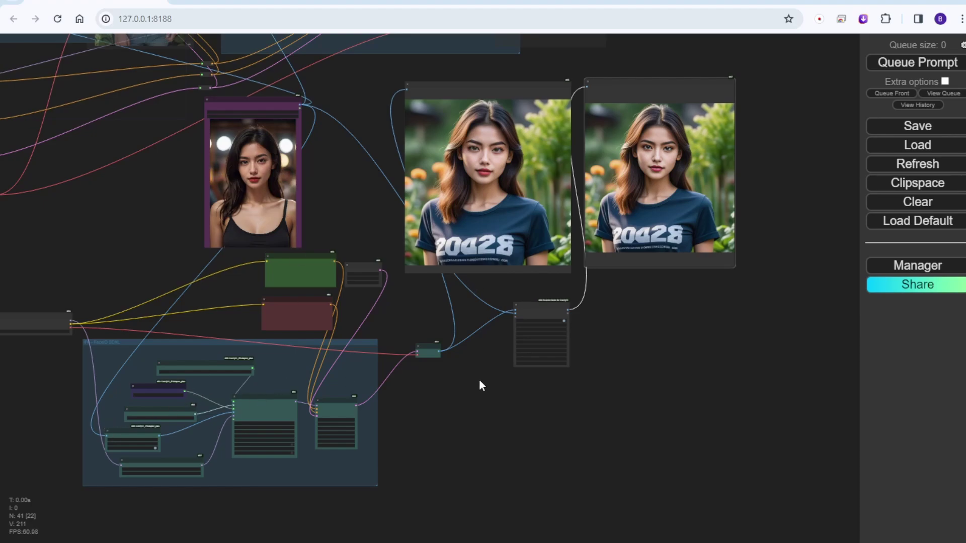
Step: Set end_at on the SDXL Apply FaceID node to 0.5
scroll(283, 379, up, 10)
drag(283, 375, 311, 109)
click(322, 306)
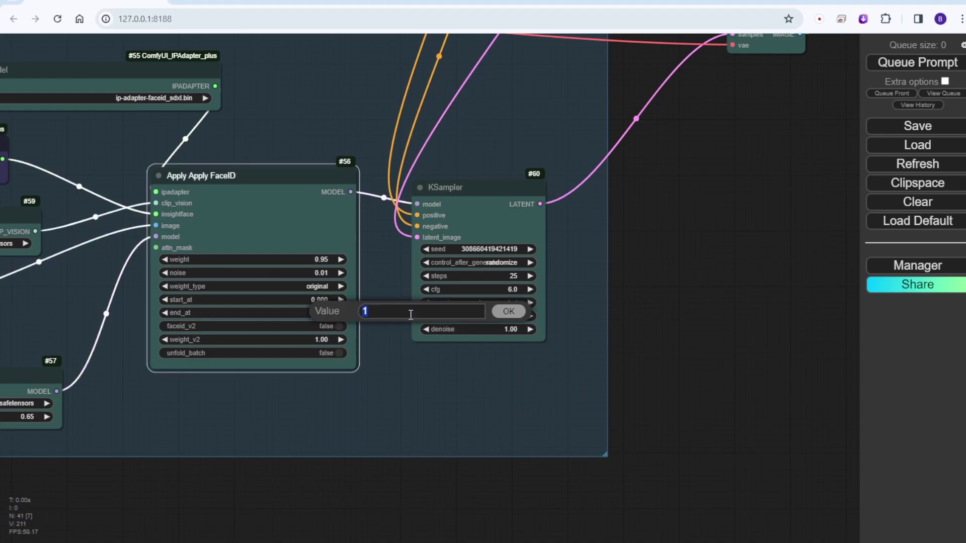
text(0.5)
key(Return)
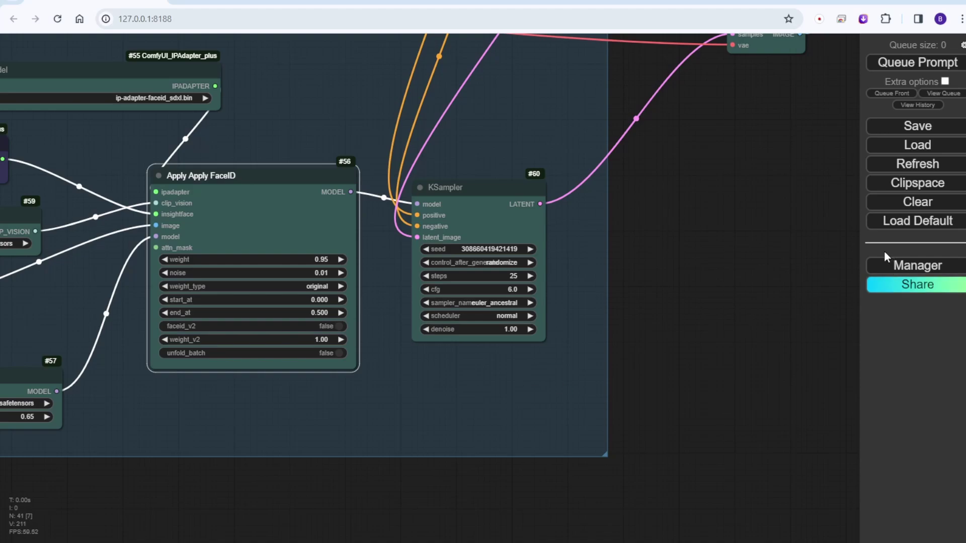
Step: Generate an image with the shortened FaceID range and compare both previews with the black-top portrait
click(878, 68)
scroll(632, 286, down, 2)
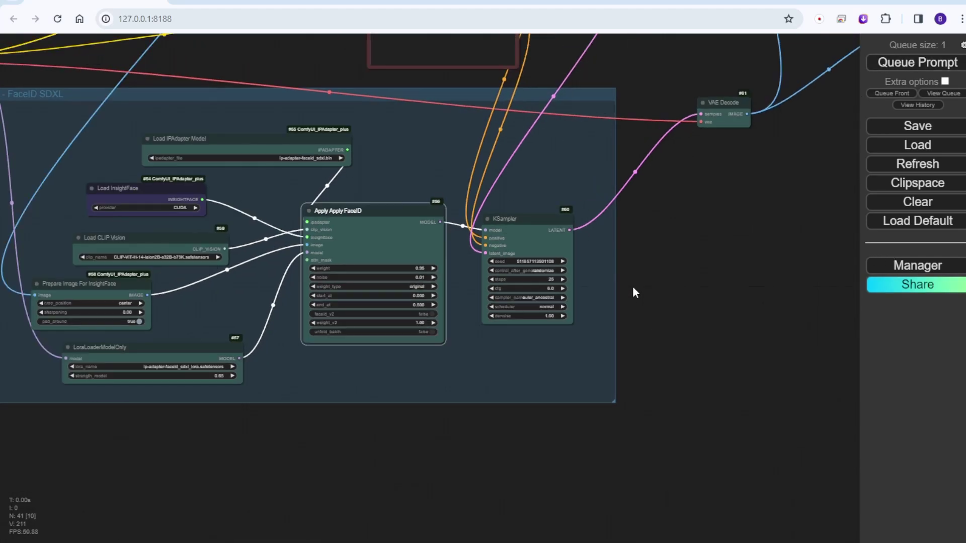
scroll(632, 286, down, 2)
drag(735, 264, 588, 518)
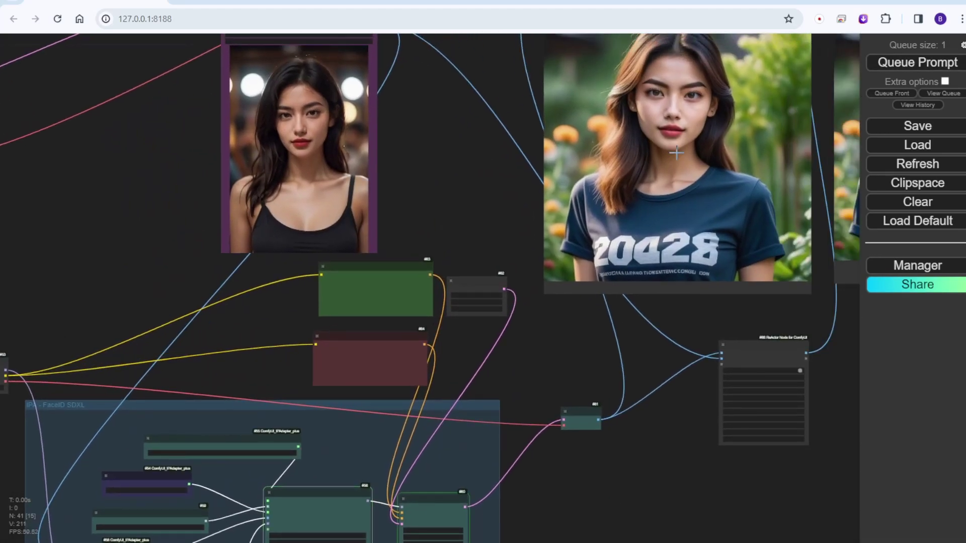
scroll(582, 340, down, 2)
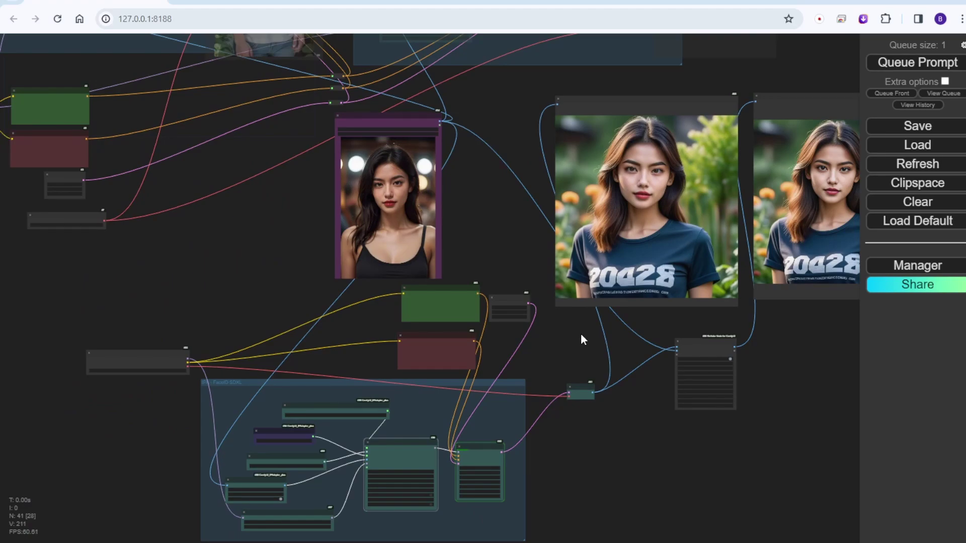
drag(581, 339, 507, 348)
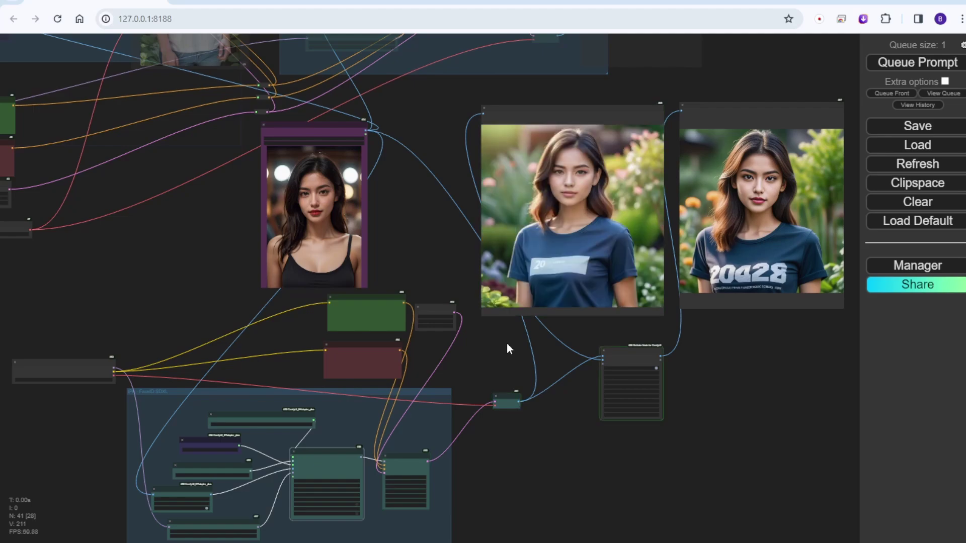
scroll(496, 300, up, 1)
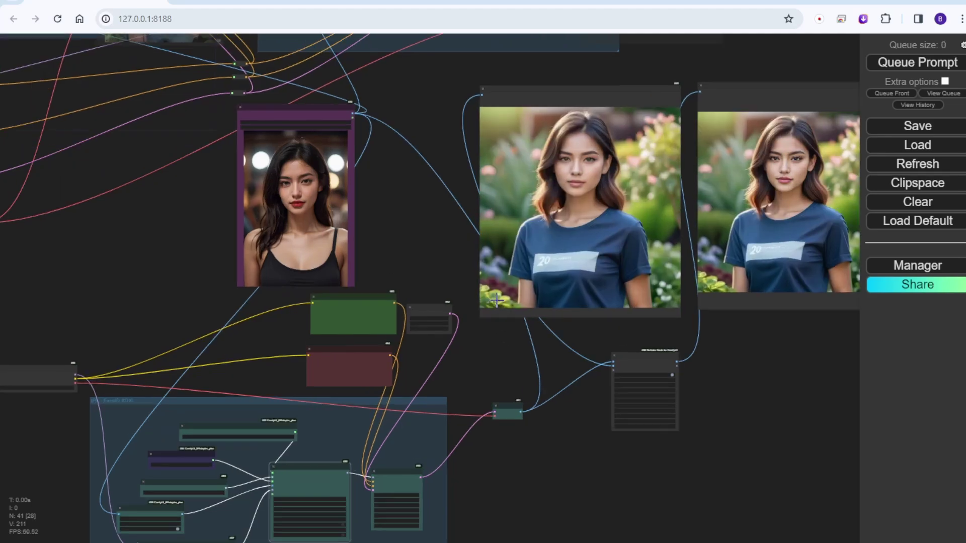